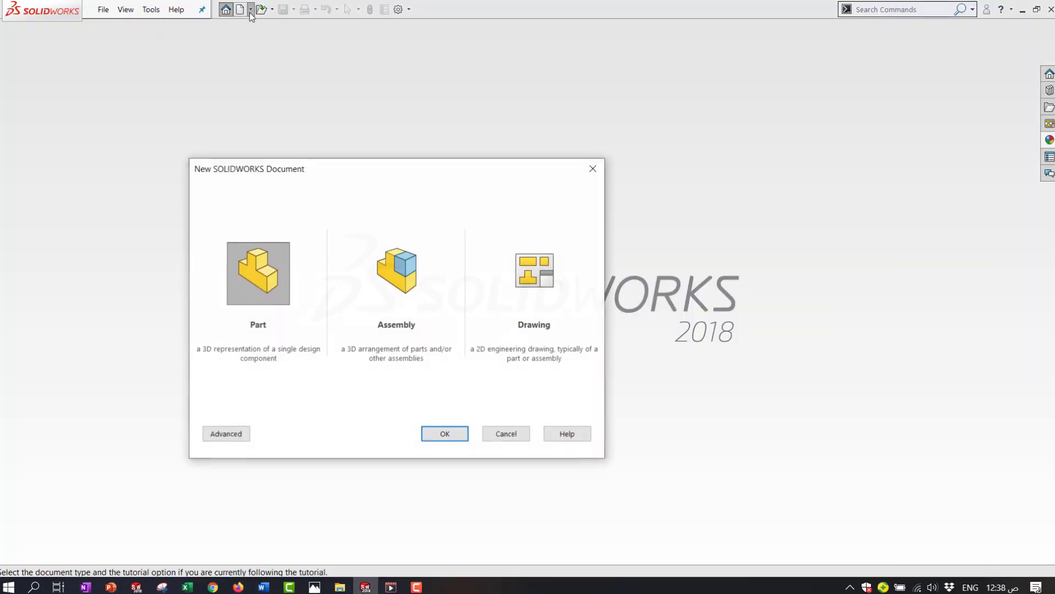
Create a new part document and start a sketch on the Front Plane
{"action": "left_click", "coordinate": [444, 433]}
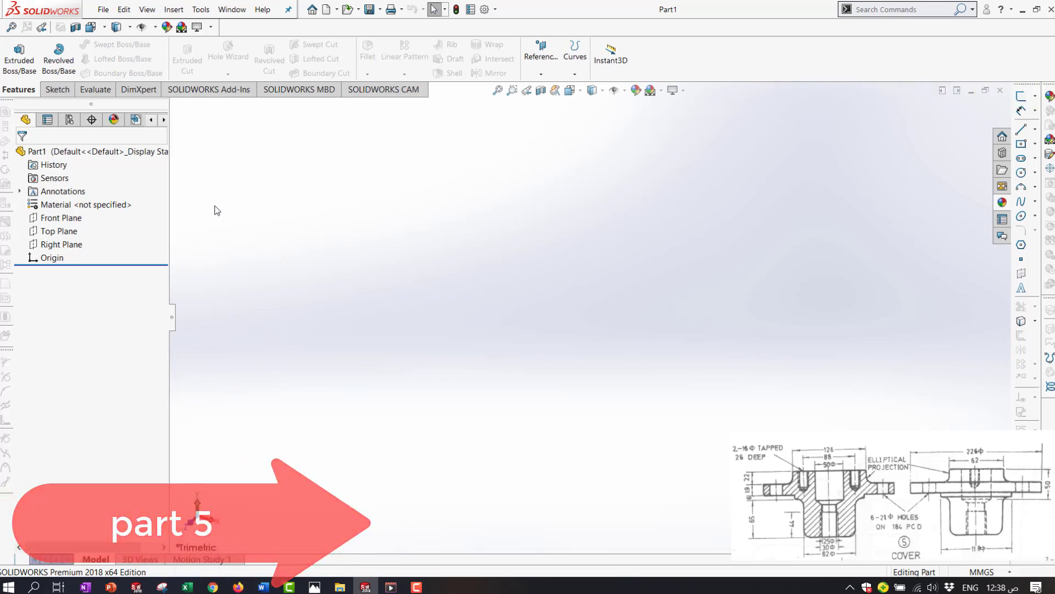
{"action": "left_click", "coordinate": [66, 217]}
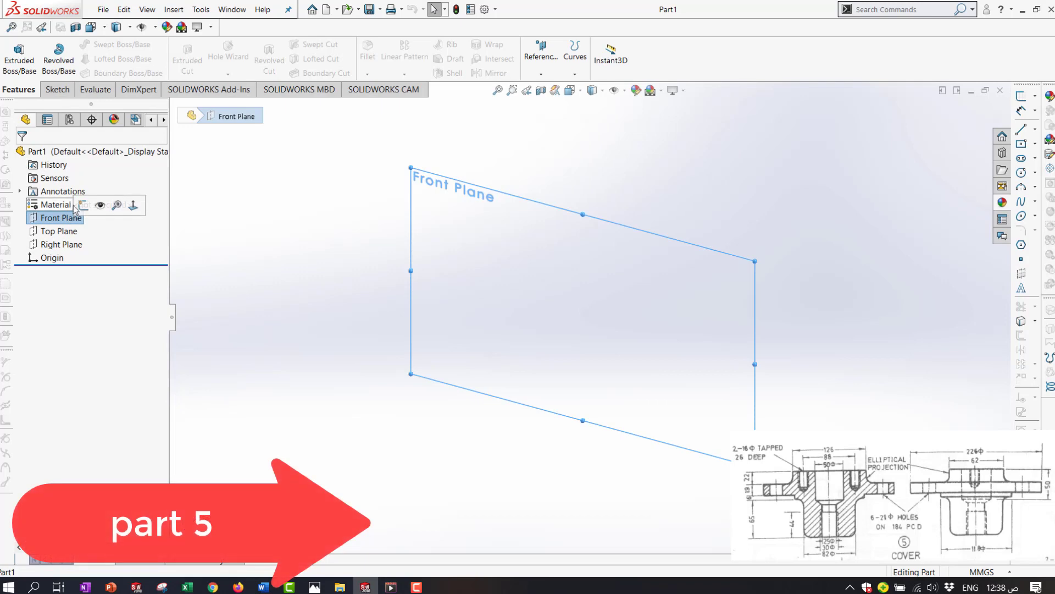
{"action": "left_click", "coordinate": [83, 207]}
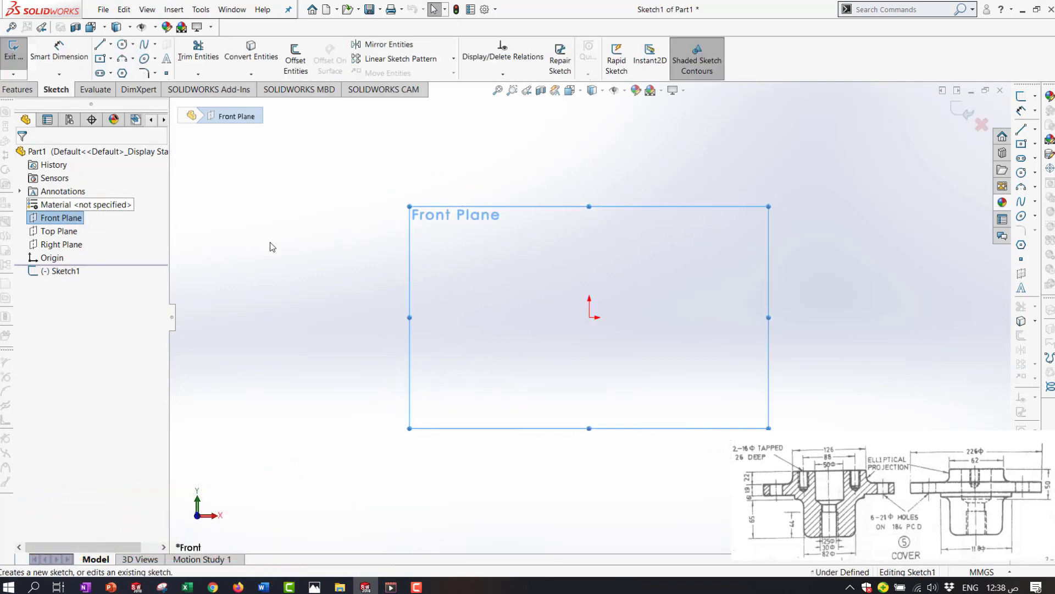
Draw a horizontal and a vertical construction line of infinite length through the origin
{"action": "left_click", "coordinate": [111, 44]}
{"action": "left_click", "coordinate": [128, 75]}
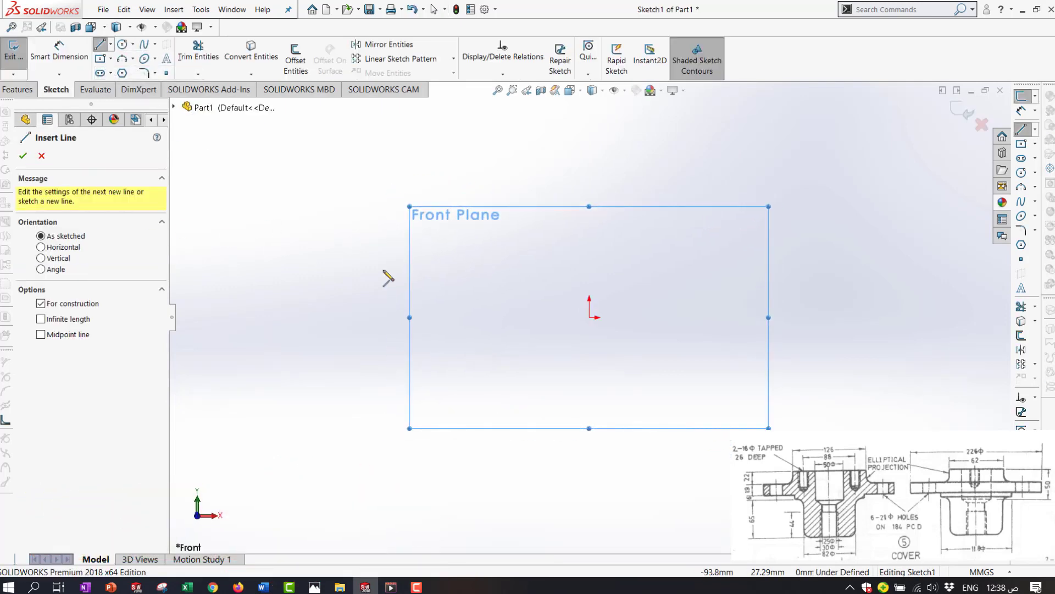
{"action": "left_click", "coordinate": [77, 319]}
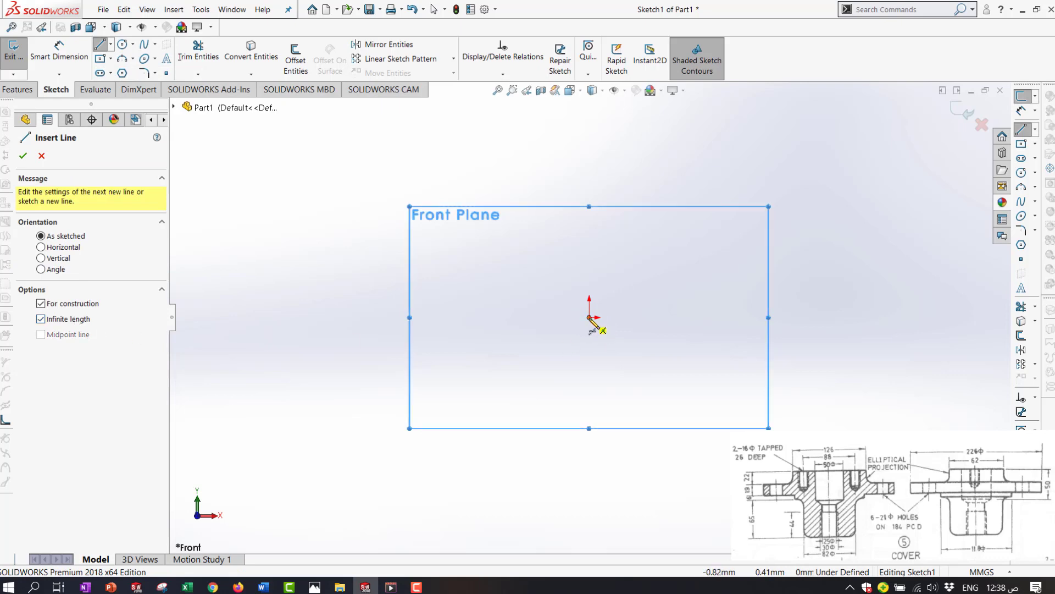
{"action": "left_click", "coordinate": [590, 318]}
{"action": "left_click", "coordinate": [720, 327]}
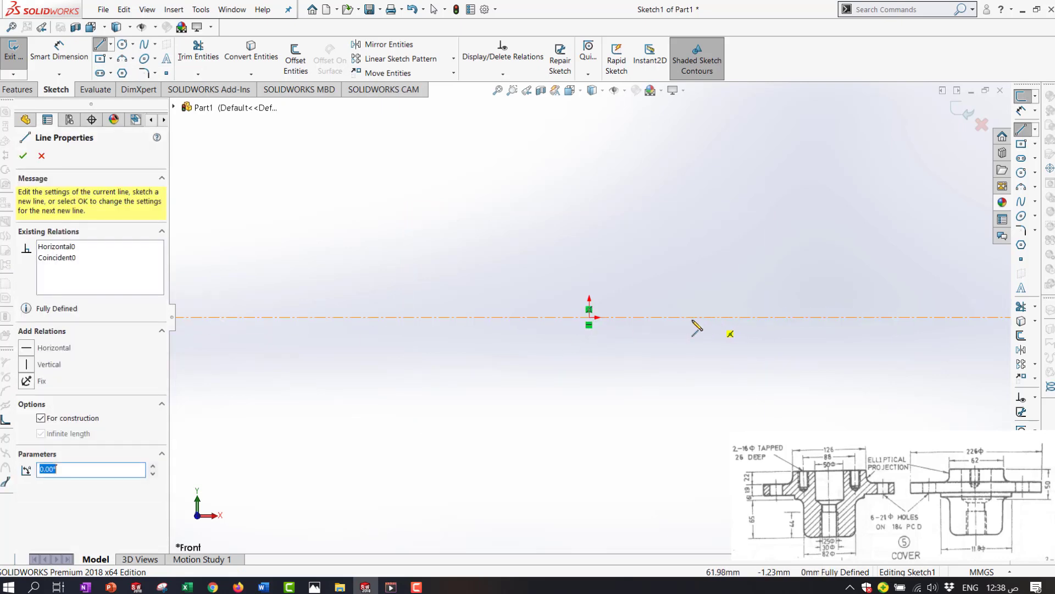
{"action": "left_click", "coordinate": [589, 318]}
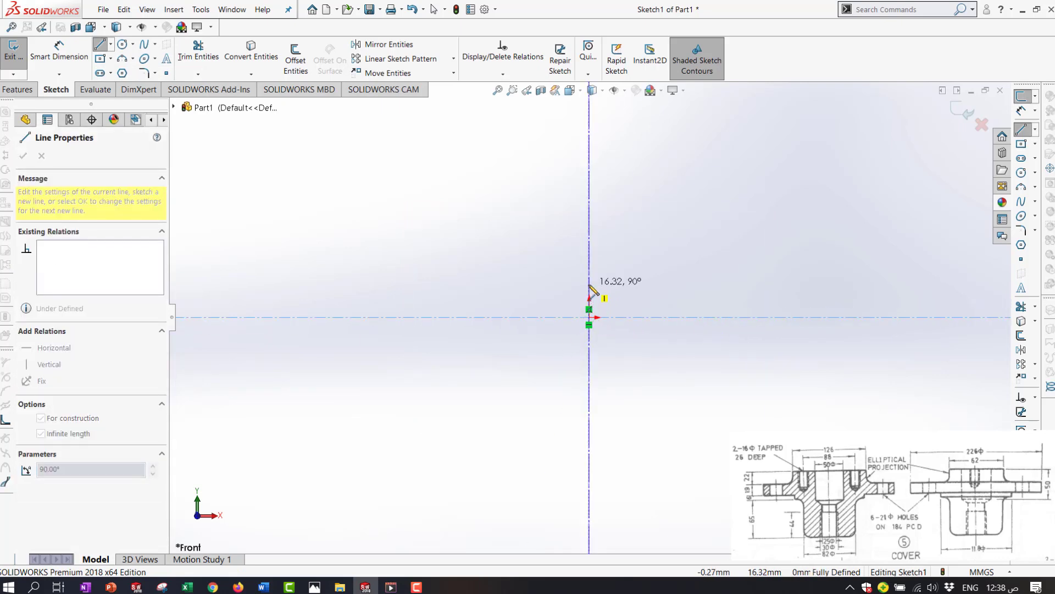
{"action": "left_click", "coordinate": [589, 277]}
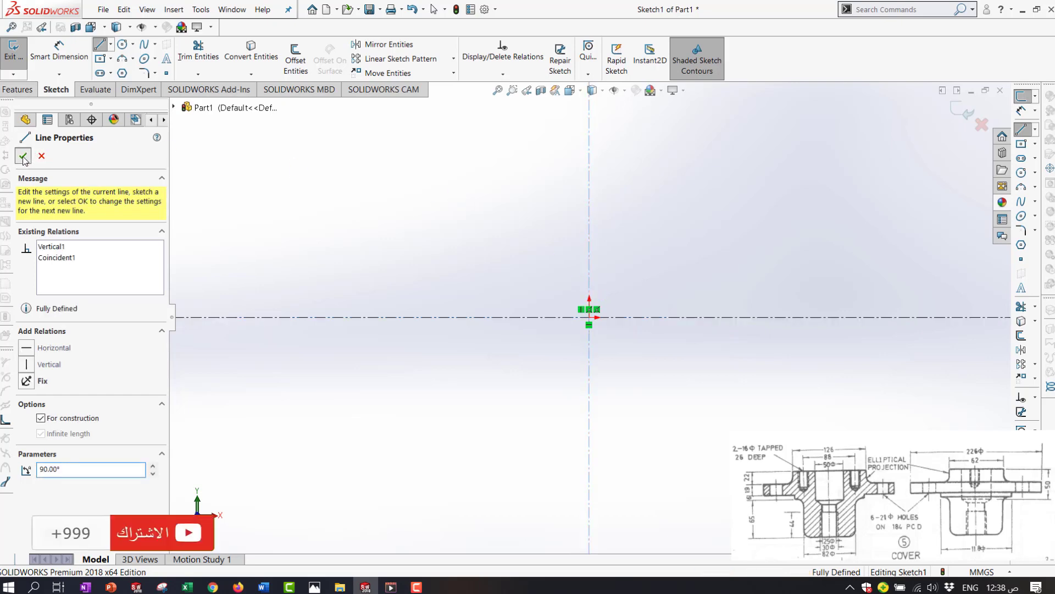
{"action": "left_click", "coordinate": [40, 156]}
Draw a line about 68 mm from the origin along the horizontal centerline, then a vertical outer wall about 68 mm up from its end
{"action": "left_click", "coordinate": [101, 48]}
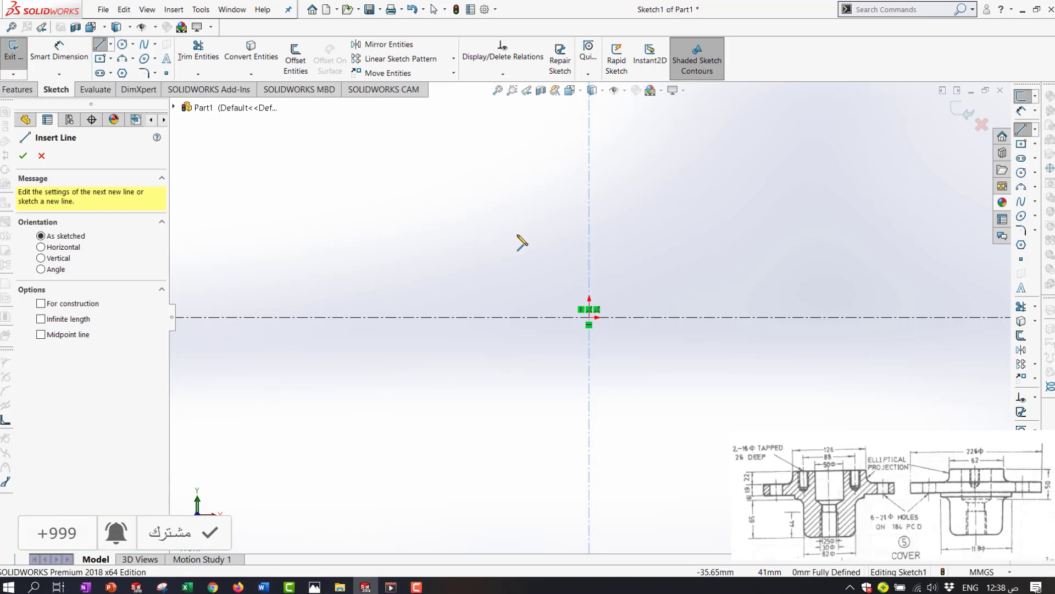
{"action": "left_click", "coordinate": [590, 317]}
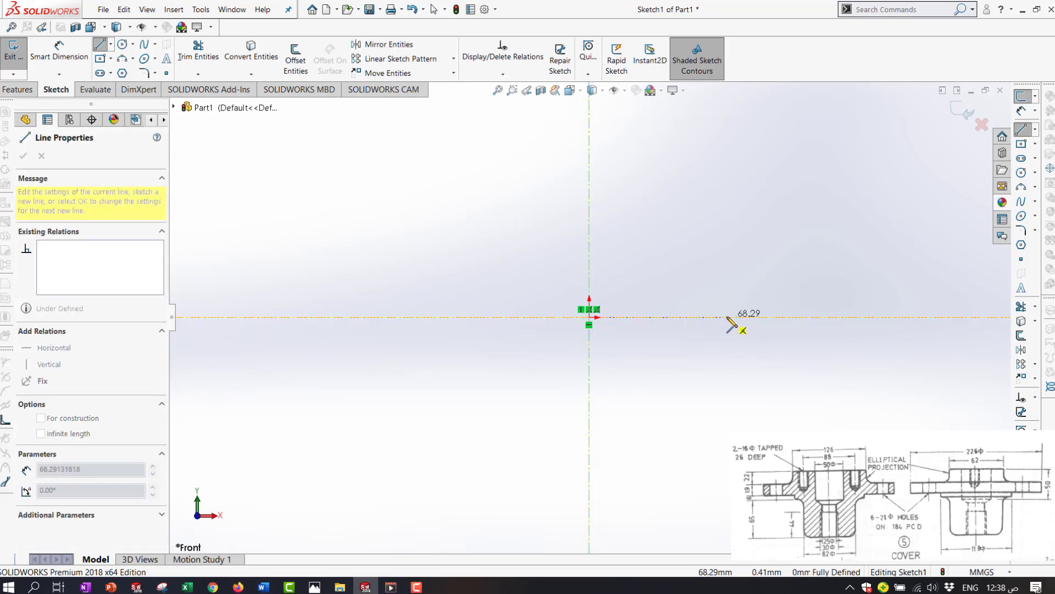
{"action": "left_click", "coordinate": [727, 317]}
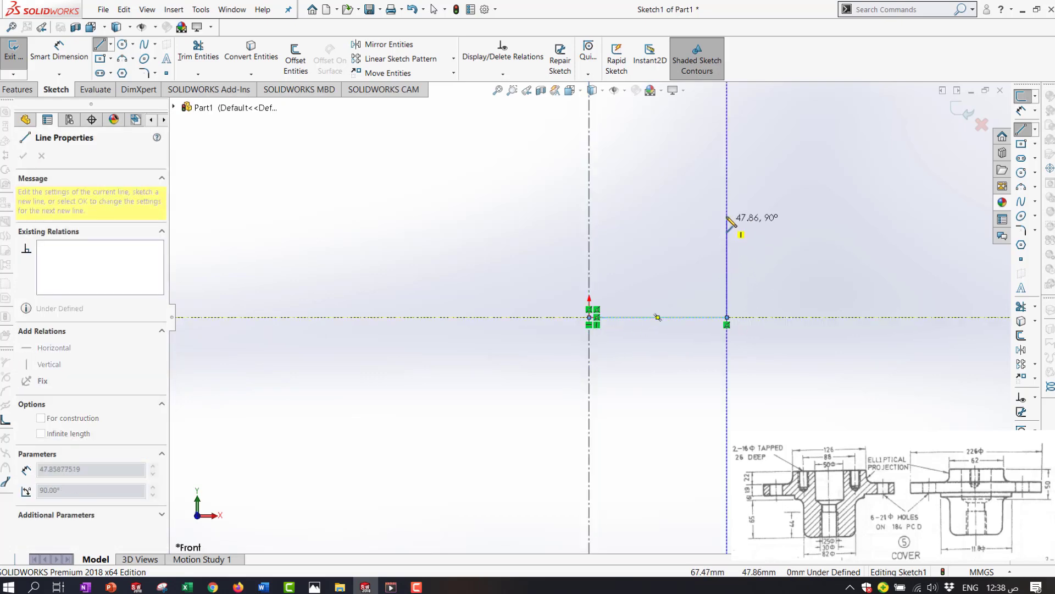
{"action": "scroll", "coordinate": [728, 195], "scroll_direction": "up", "scroll_amount": 4}
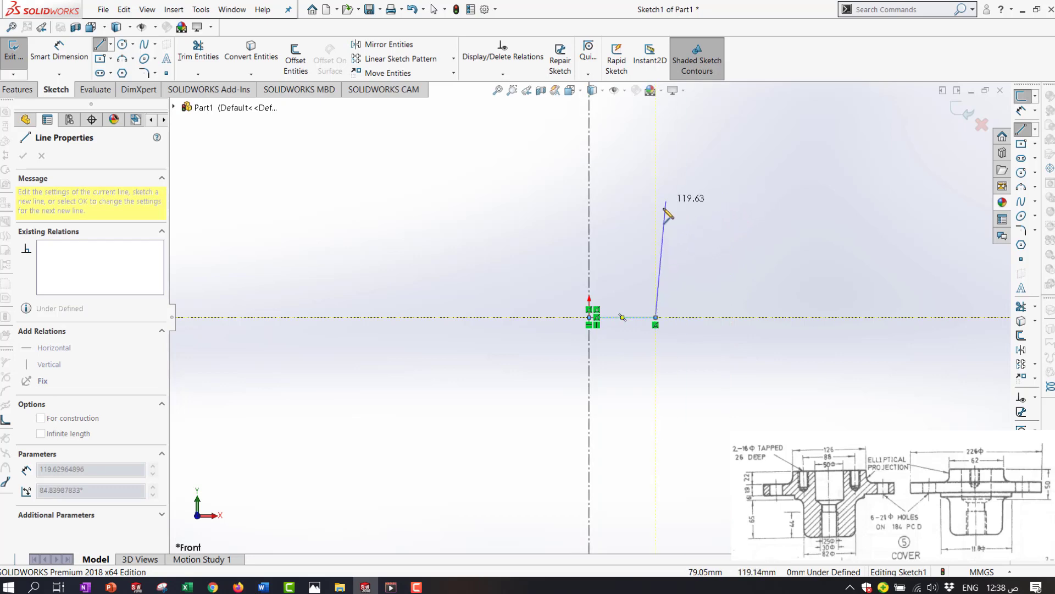
{"action": "scroll", "coordinate": [654, 275], "scroll_direction": "down", "scroll_amount": 4}
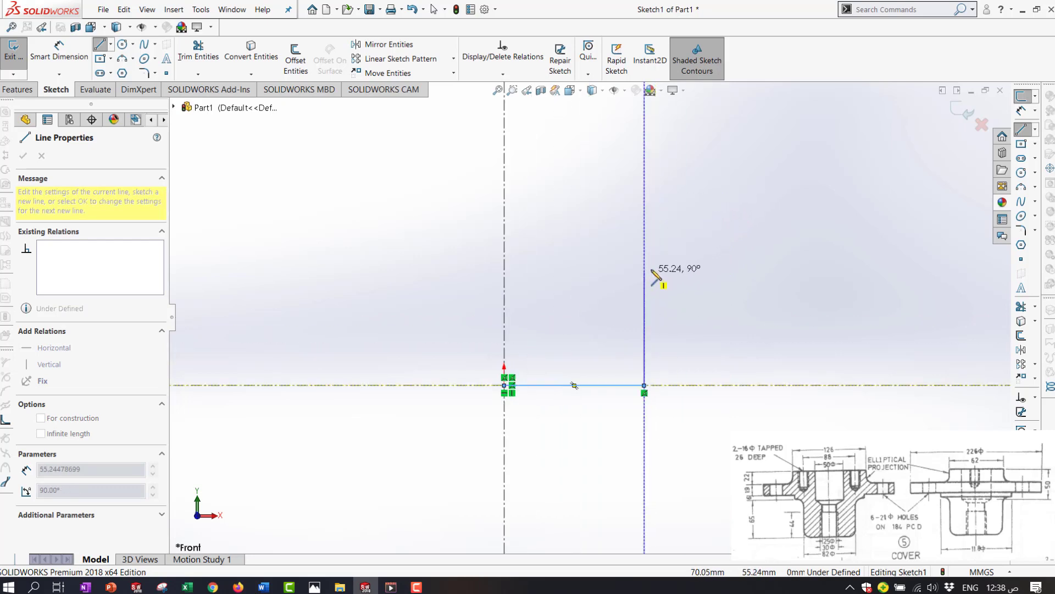
{"action": "scroll", "coordinate": [654, 274], "scroll_direction": "up", "scroll_amount": 3}
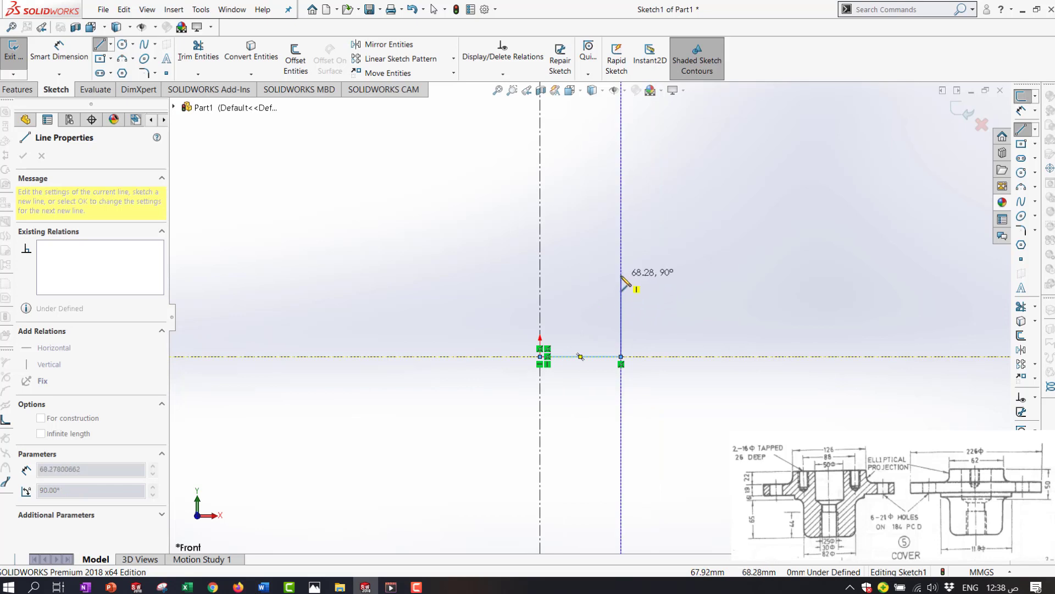
{"action": "left_click", "coordinate": [621, 275]}
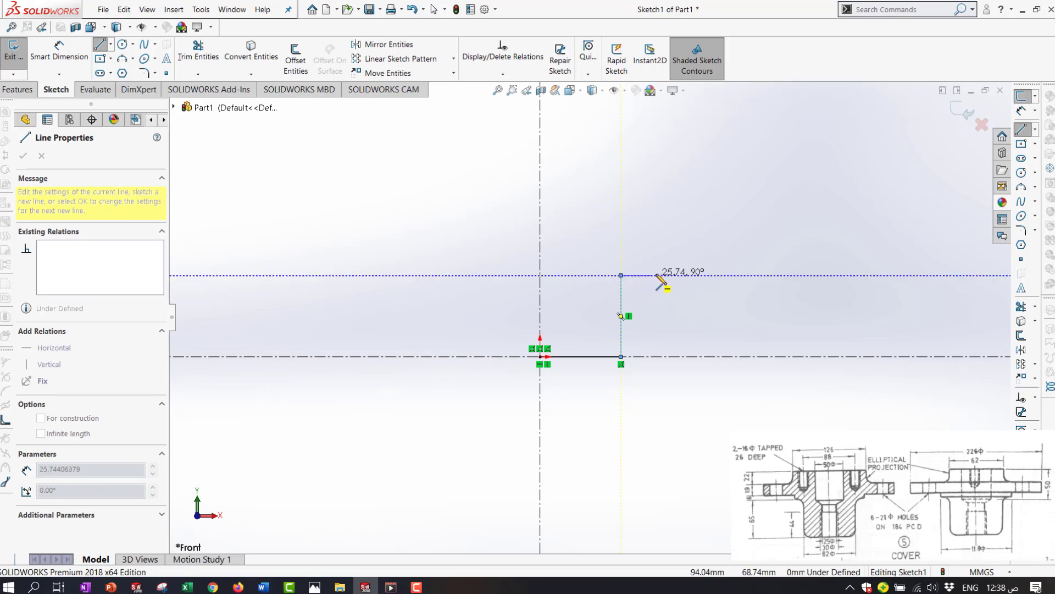
Continue the outline with a small outward step, the flange's underside and short vertical rim, and a horizontal top line back to the vertical centerline
{"action": "left_click", "coordinate": [635, 274]}
{"action": "left_click", "coordinate": [635, 256]}
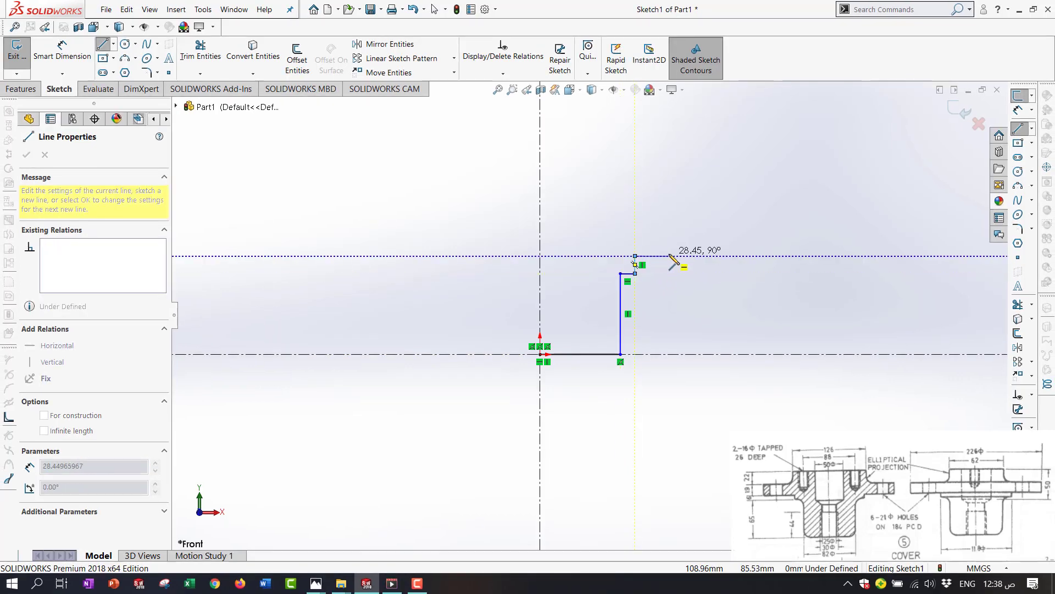
{"action": "left_click", "coordinate": [710, 256]}
{"action": "left_click", "coordinate": [710, 237]}
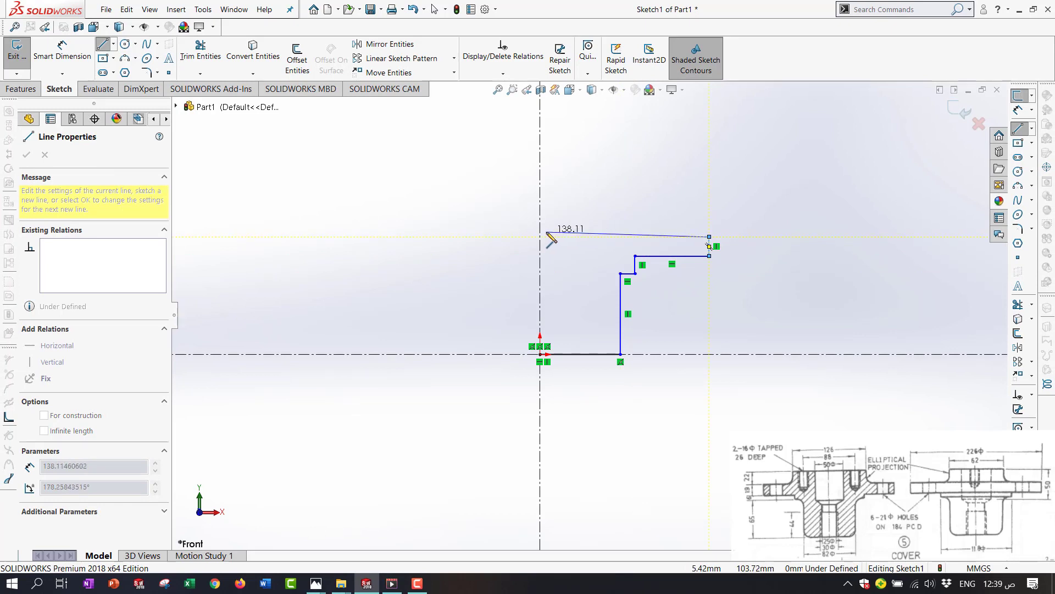
{"action": "left_click", "coordinate": [540, 236]}
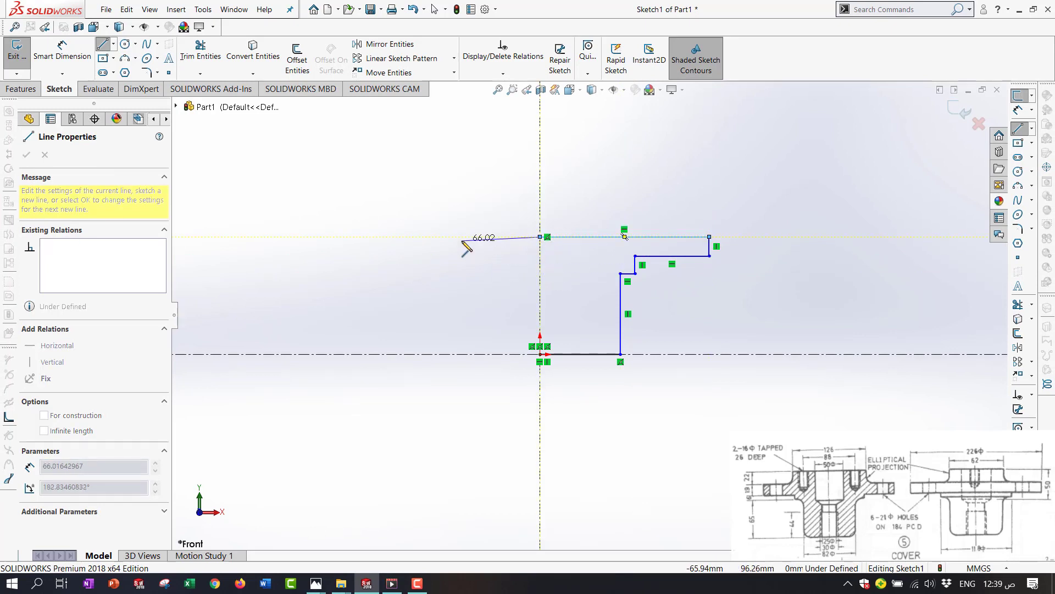
{"action": "key", "text": "Escape"}
Delete the bottom line between the origin and the outer wall's lower end
{"action": "left_click", "coordinate": [69, 56]}
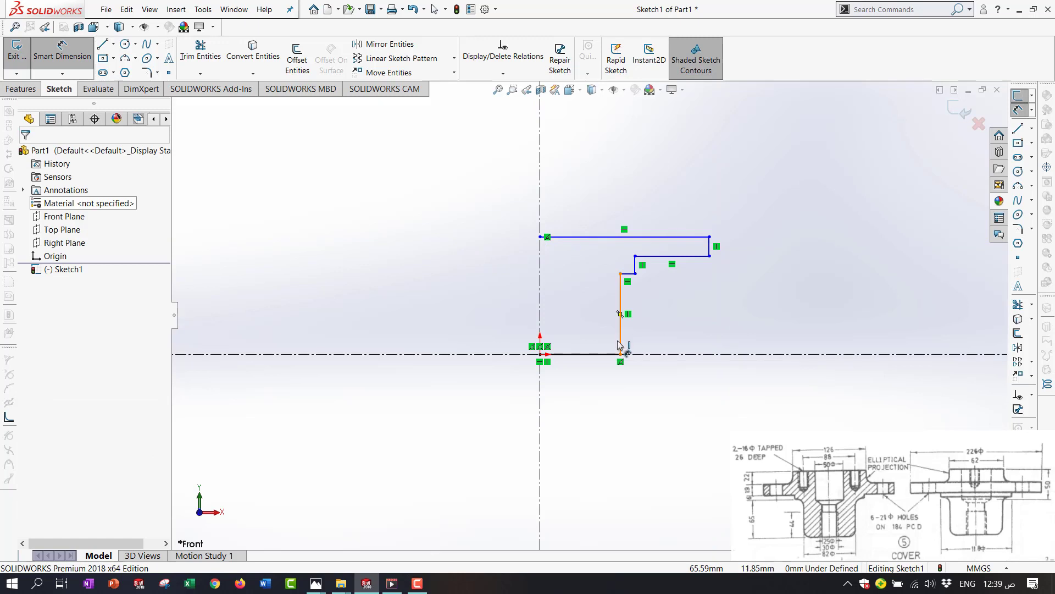
{"action": "scroll", "coordinate": [606, 347], "scroll_direction": "down", "scroll_amount": 5}
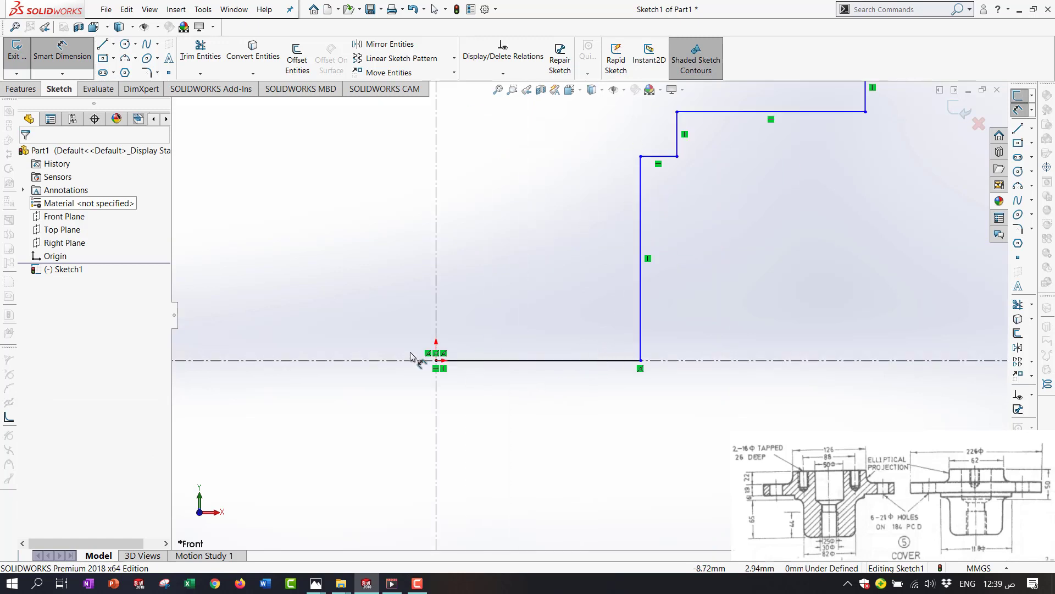
{"action": "key", "text": "Escape"}
{"action": "left_click", "coordinate": [484, 360]}
{"action": "key", "text": "Delete"}
Draw the bottom edge inward to about 31 mm from the axis, then the inner wall with a small inward step and outward slope up to the top line
{"action": "left_click", "coordinate": [103, 44]}
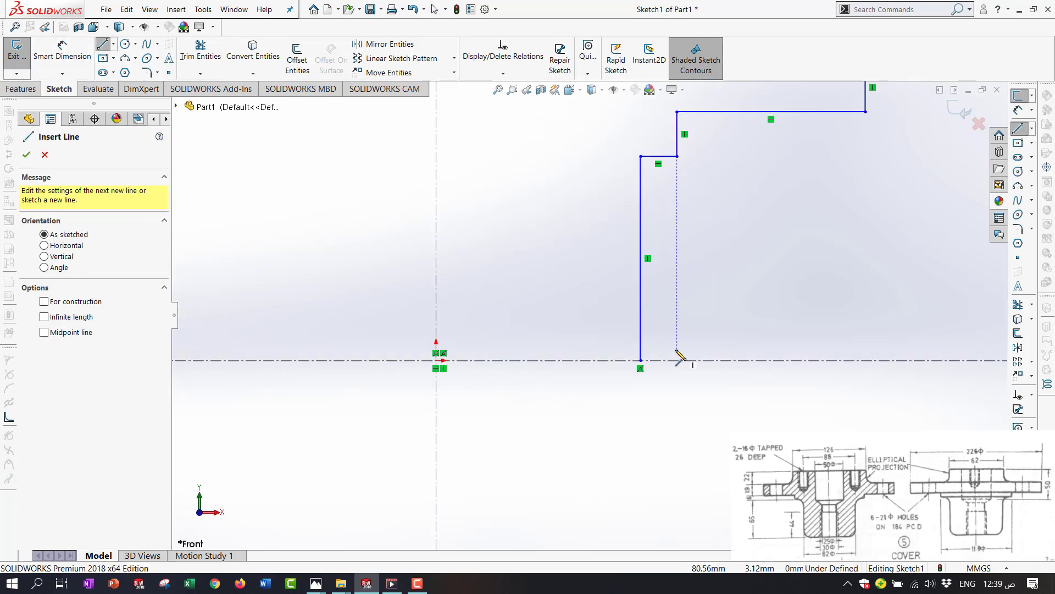
{"action": "left_click", "coordinate": [641, 361]}
{"action": "left_click", "coordinate": [529, 360]}
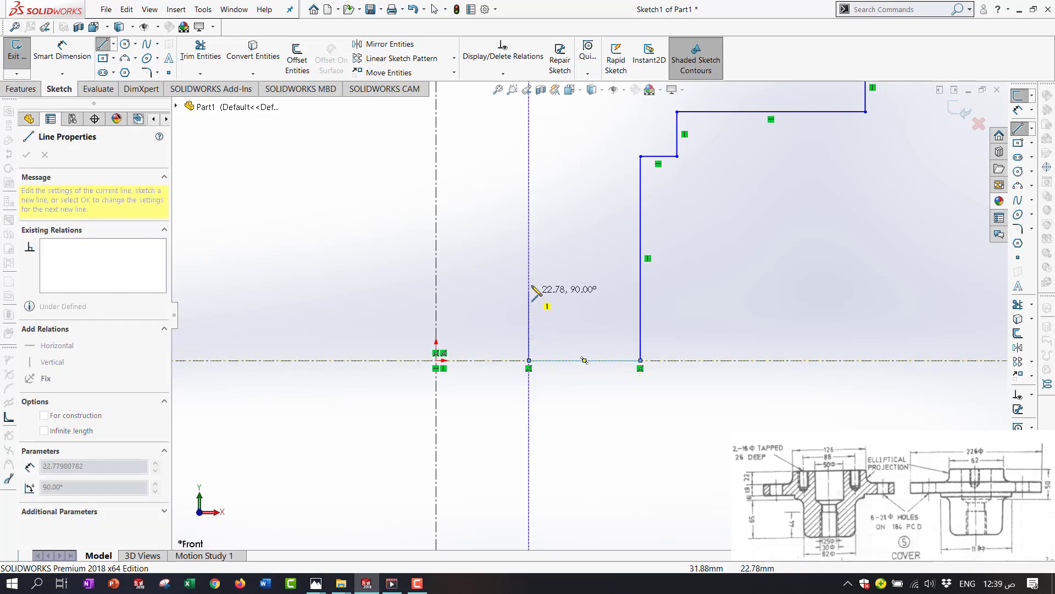
{"action": "left_click", "coordinate": [528, 254]}
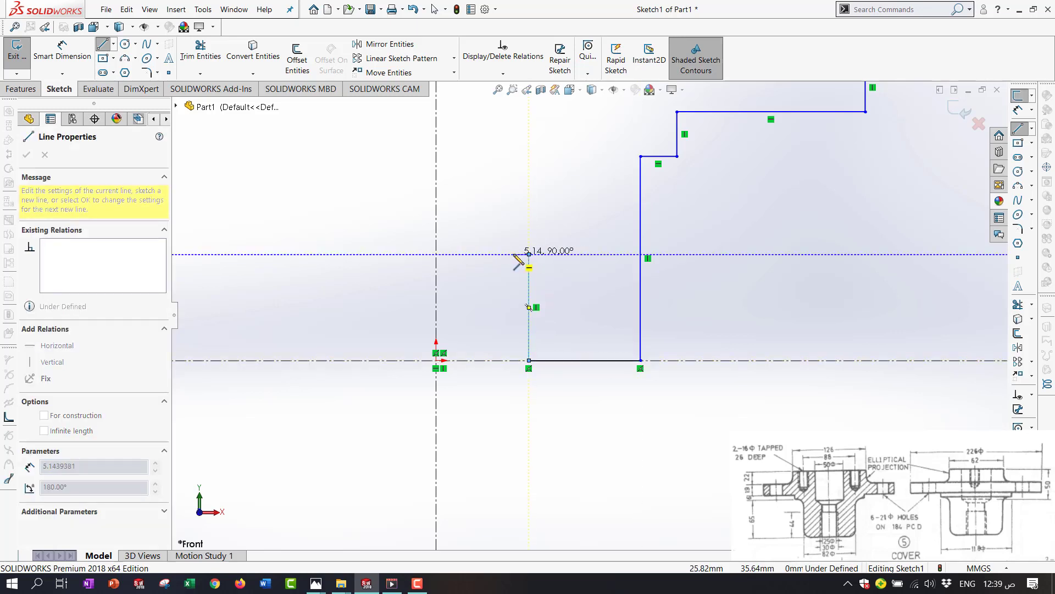
{"action": "left_click", "coordinate": [513, 254]}
{"action": "scroll", "coordinate": [514, 157], "scroll_direction": "up", "scroll_amount": 3}
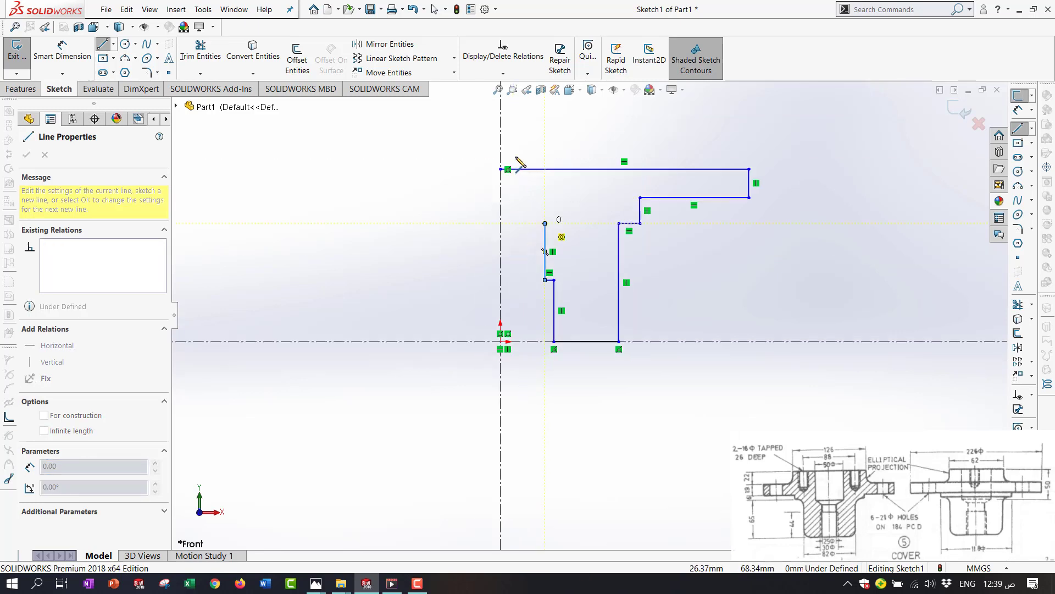
{"action": "left_click", "coordinate": [513, 157]}
{"action": "left_click", "coordinate": [564, 205]}
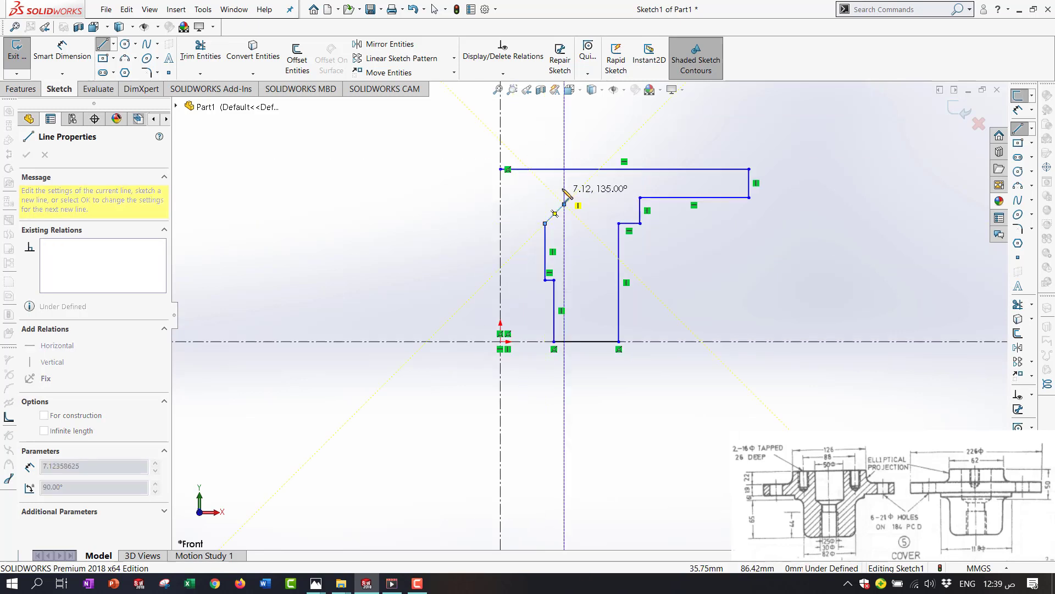
{"action": "left_click", "coordinate": [564, 169]}
{"action": "key", "text": "Escape"}
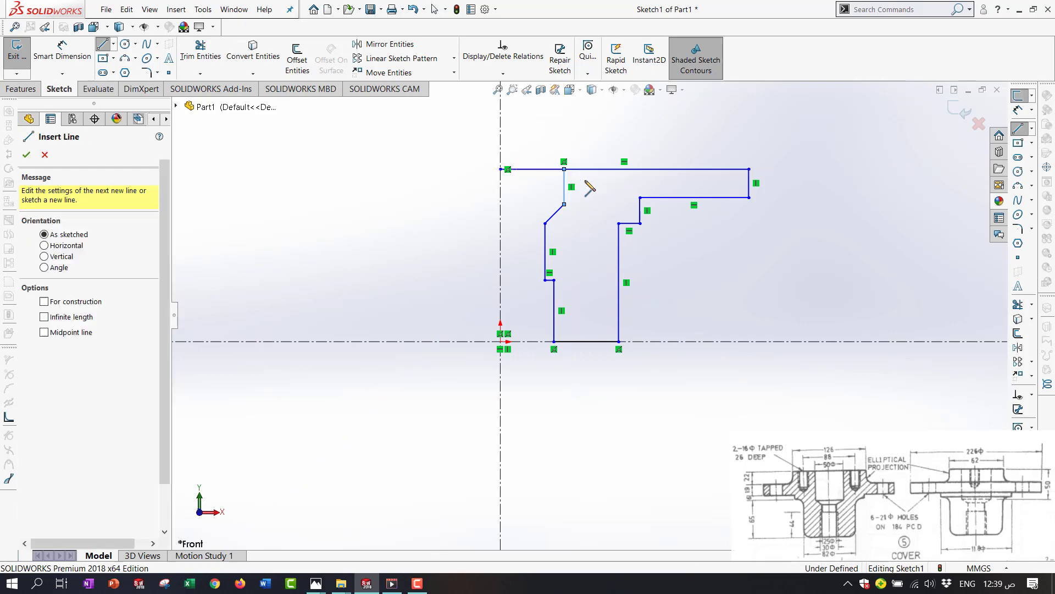
Replace the top line with a horizontal line about 107 mm long, from the inner wall's upper end to the flange's upper outer corner
{"action": "key", "text": "Escape"}
{"action": "left_click", "coordinate": [531, 170]}
{"action": "key", "text": "Delete"}
{"action": "left_click", "coordinate": [103, 44]}
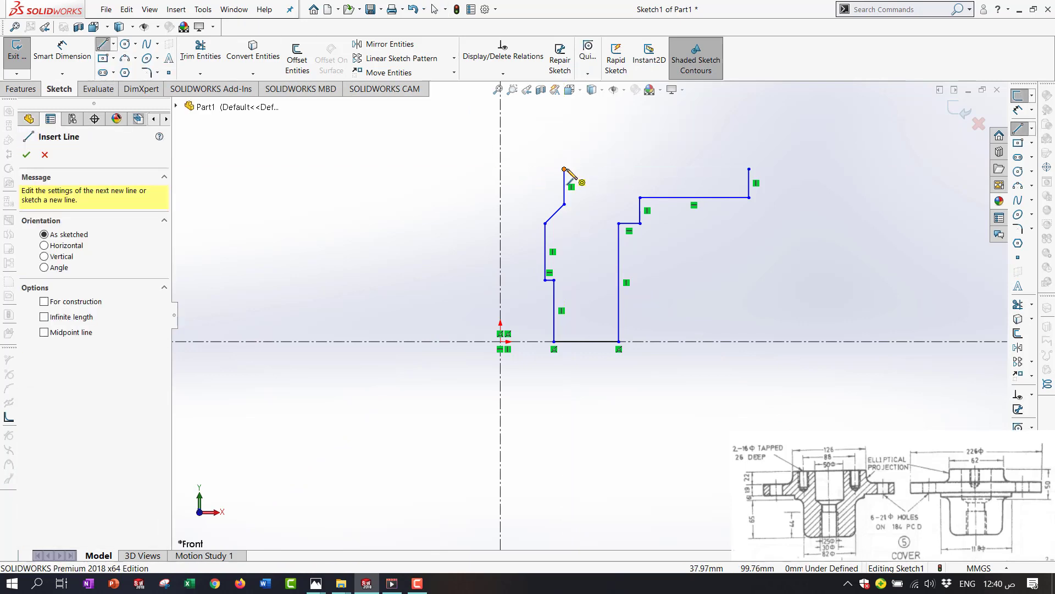
{"action": "left_click", "coordinate": [564, 168]}
{"action": "left_click", "coordinate": [749, 169]}
{"action": "scroll", "coordinate": [643, 215], "scroll_direction": "down", "scroll_amount": 3}
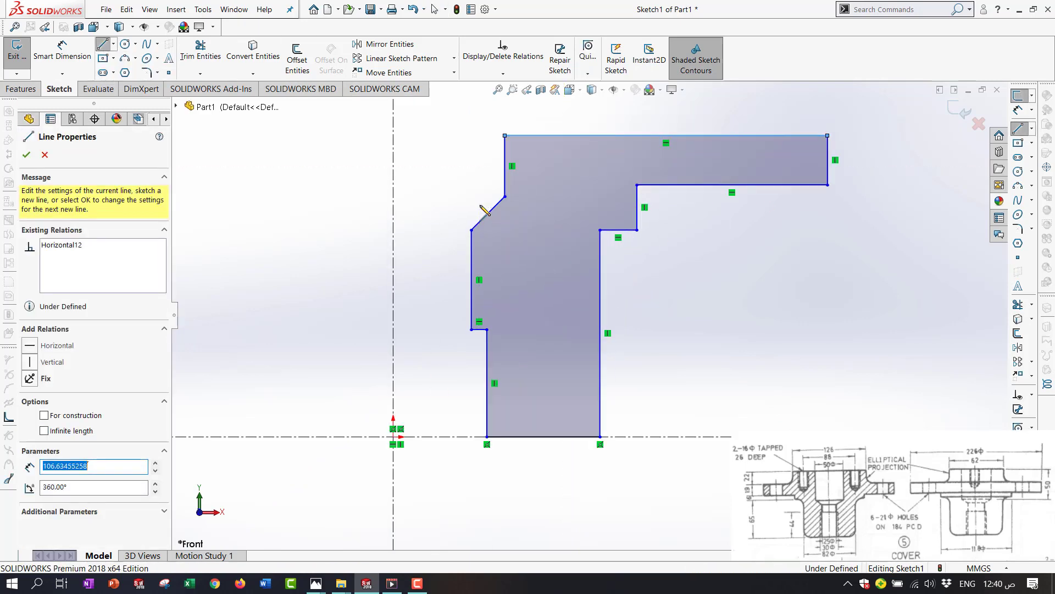
{"action": "key", "text": "Escape"}
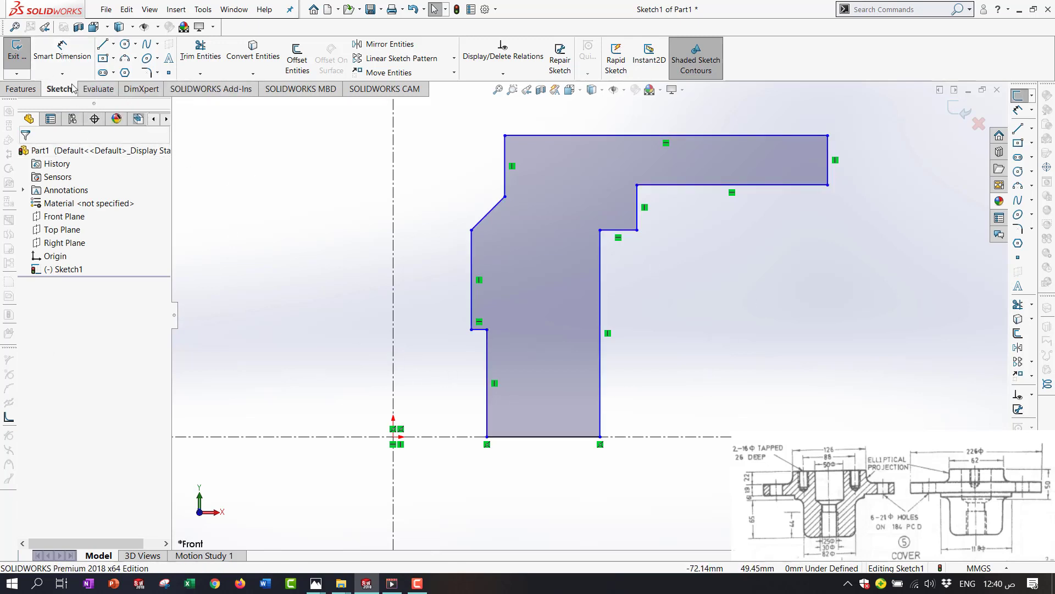
Dimension the distance from the vertical centerline to the lower inner wall as 82/2 mm
{"action": "left_click", "coordinate": [62, 55]}
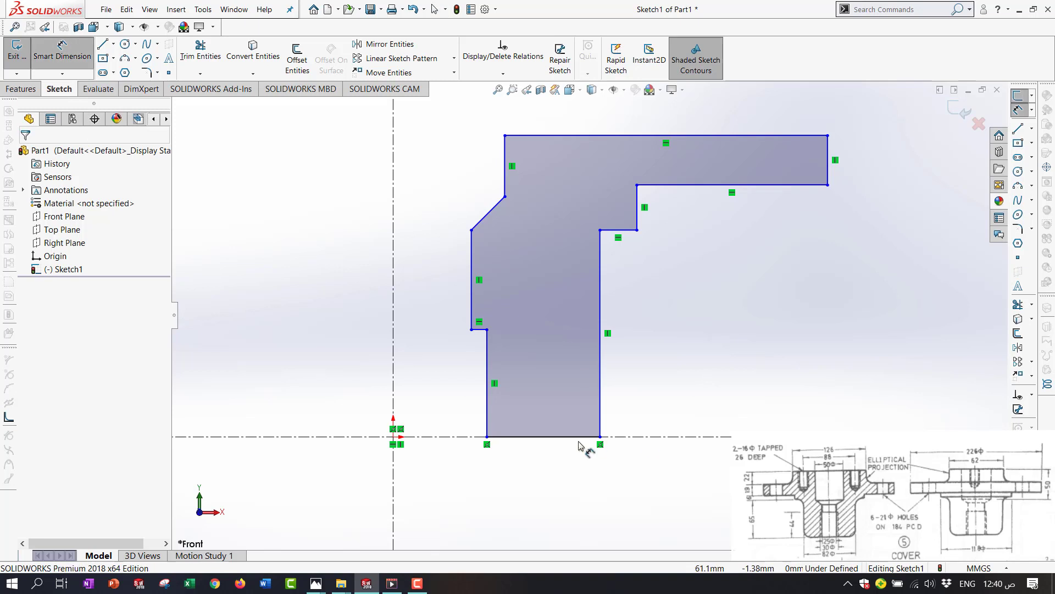
{"action": "left_click", "coordinate": [393, 414]}
{"action": "left_click", "coordinate": [487, 418]}
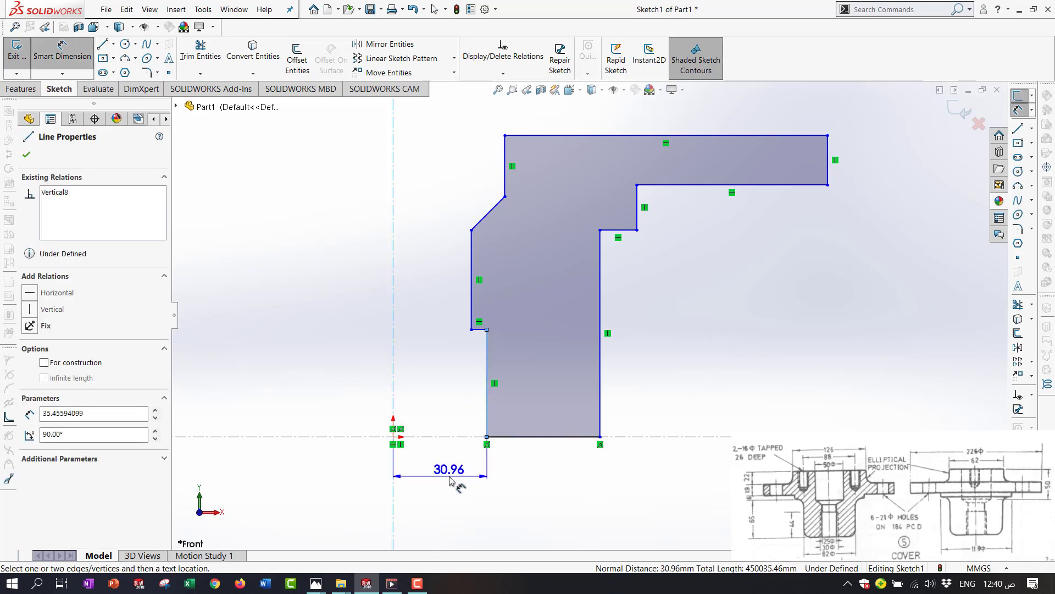
{"action": "left_click", "coordinate": [449, 480]}
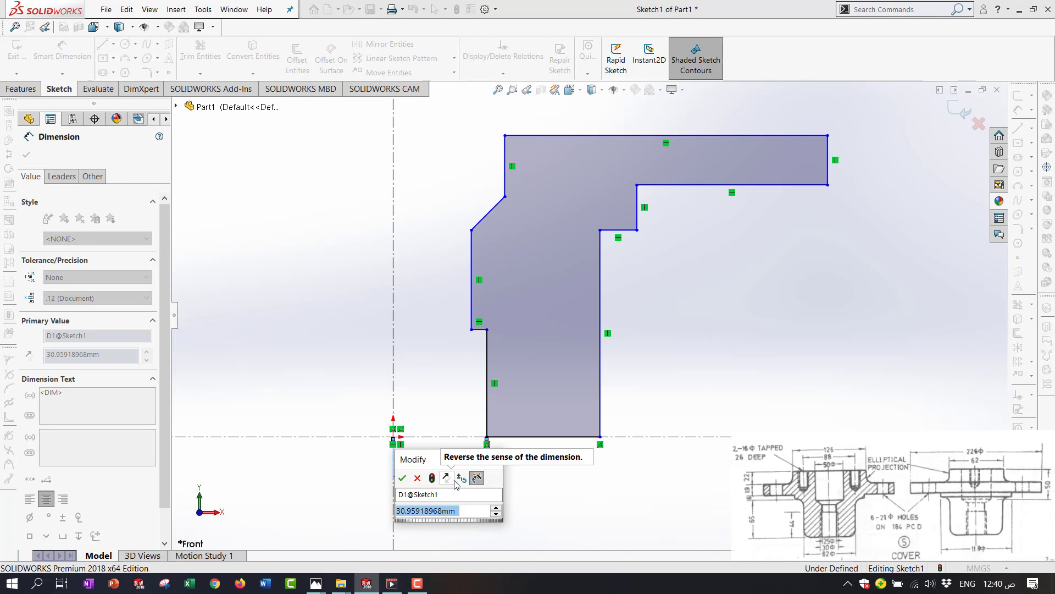
{"action": "type", "text": "82/2"}
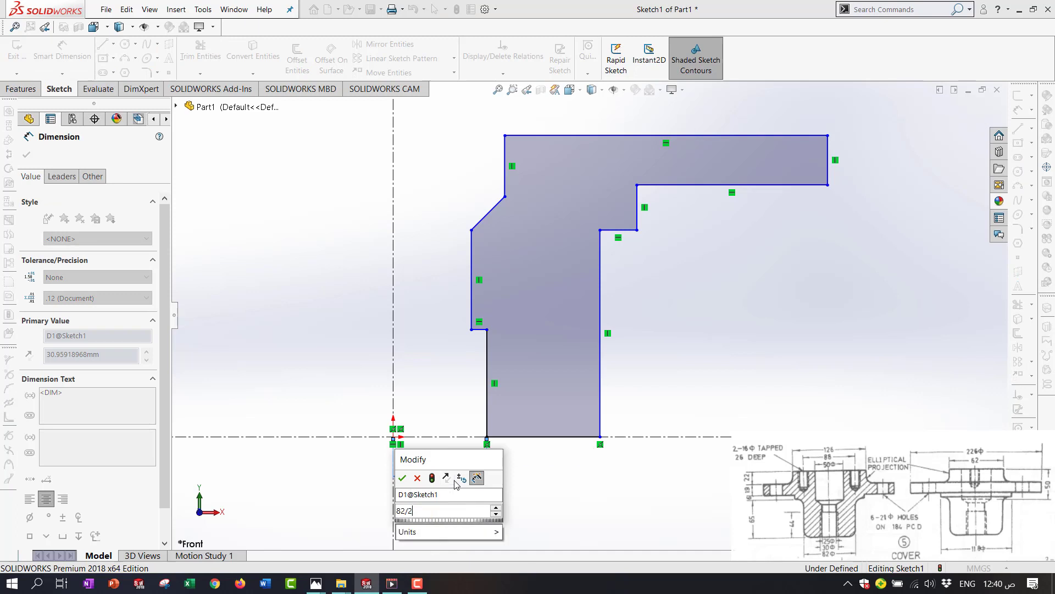
{"action": "key", "text": "Return"}
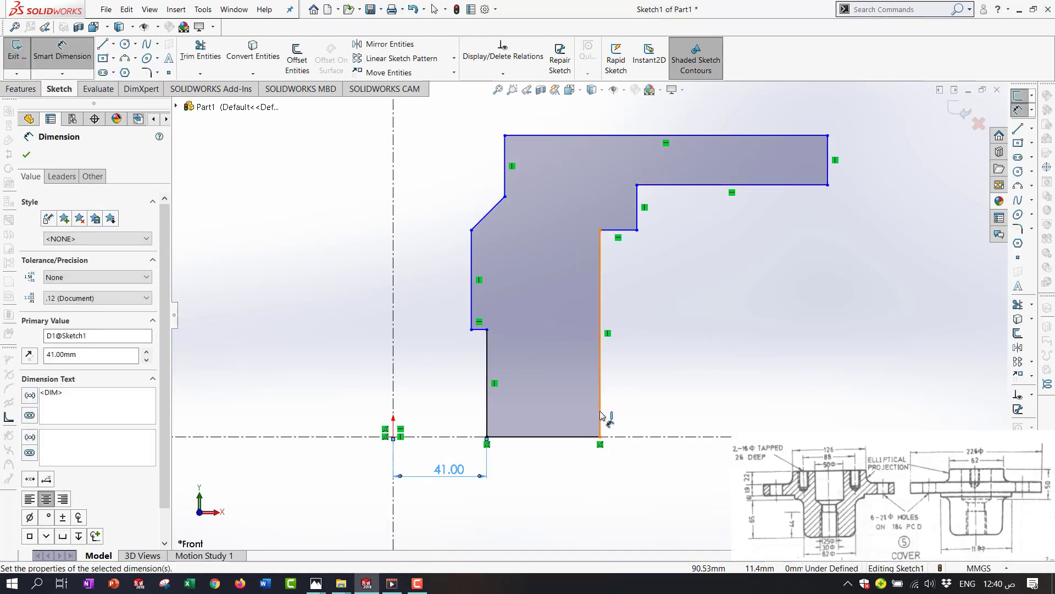
{"action": "scroll", "coordinate": [597, 416], "scroll_direction": "up", "scroll_amount": 3}
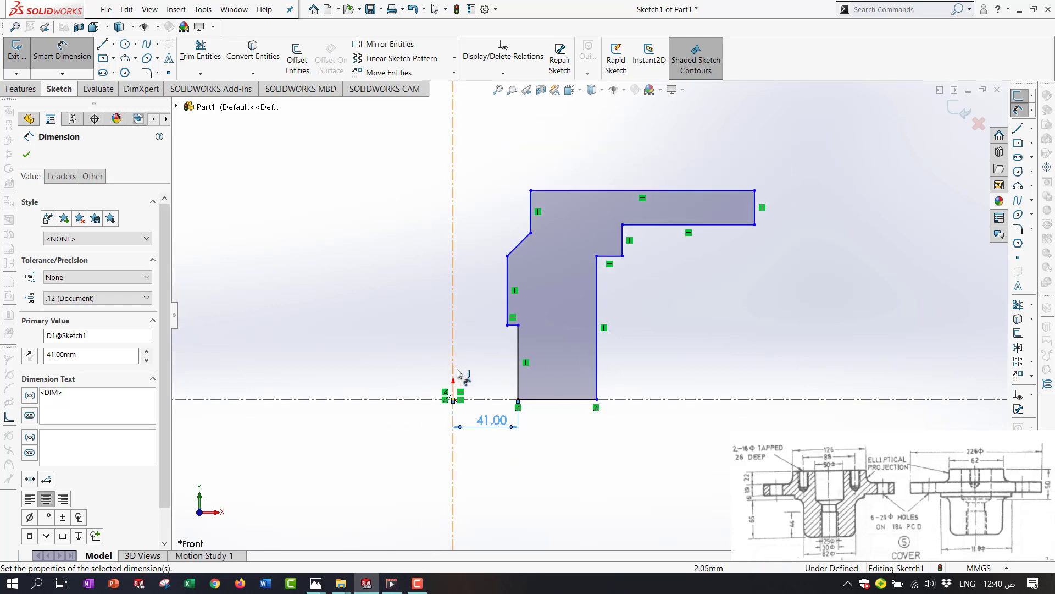
Replace the lower inner wall's dimension with an 82/2 mm dimension from the vertical centerline to the outer wall
{"action": "key", "text": "Delete"}
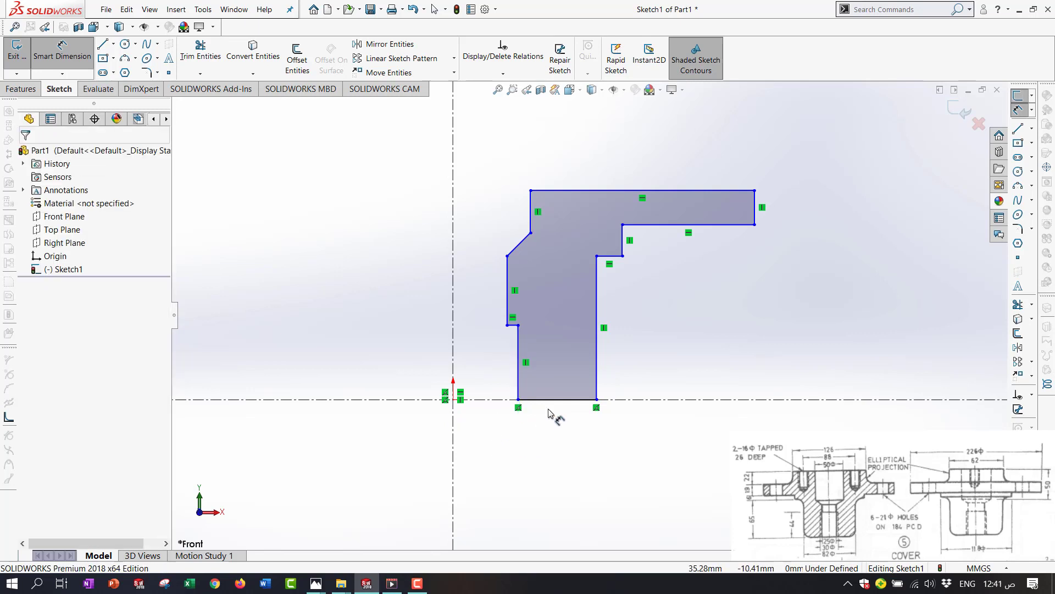
{"action": "left_click", "coordinate": [597, 385]}
{"action": "left_click", "coordinate": [453, 432]}
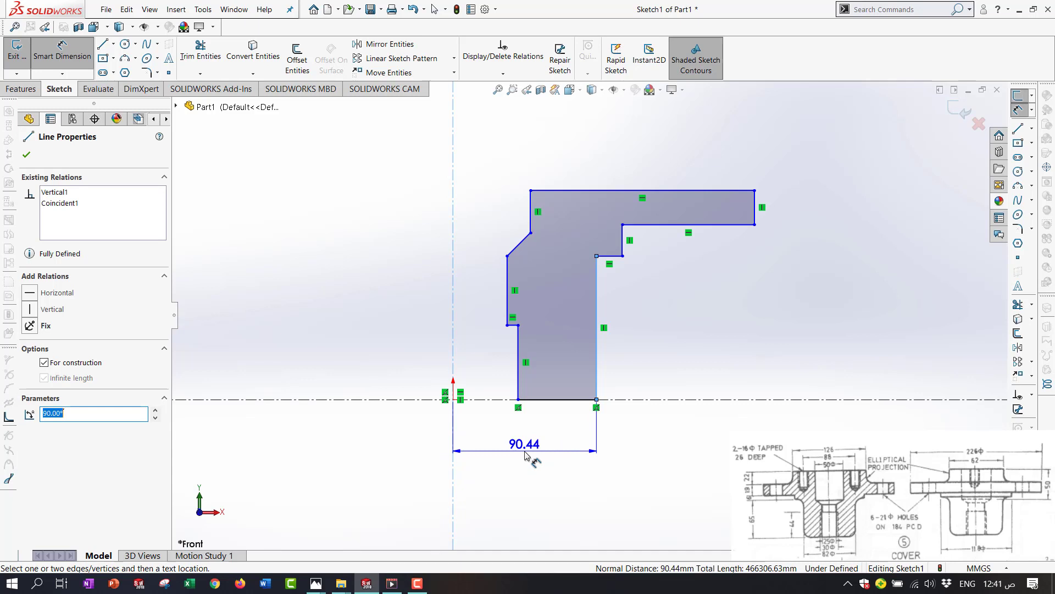
{"action": "left_click", "coordinate": [525, 454]}
{"action": "type", "text": "82"}
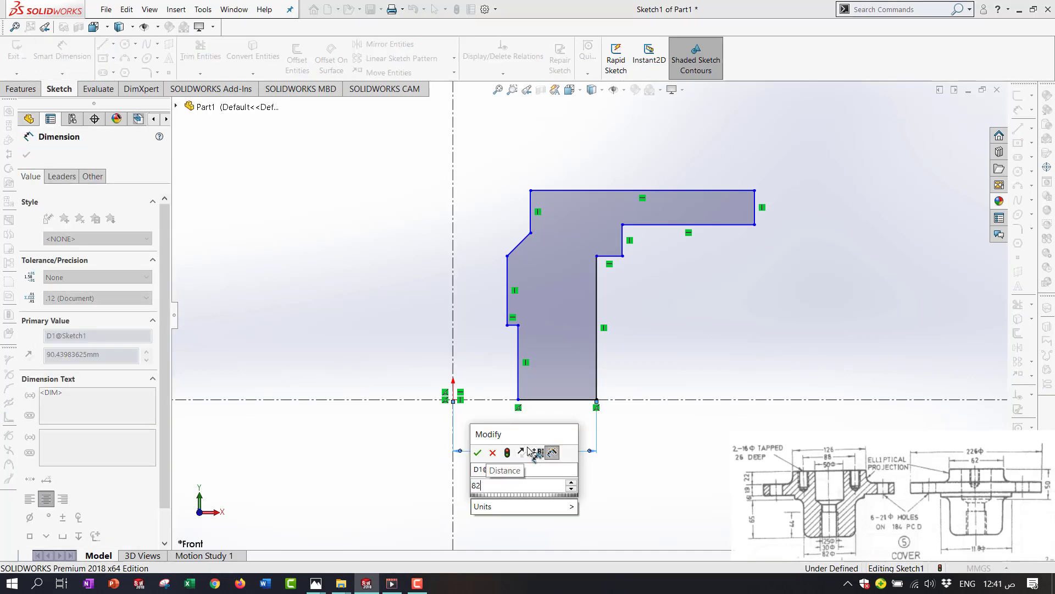
{"action": "type", "text": "/2"}
{"action": "key", "text": "Return"}
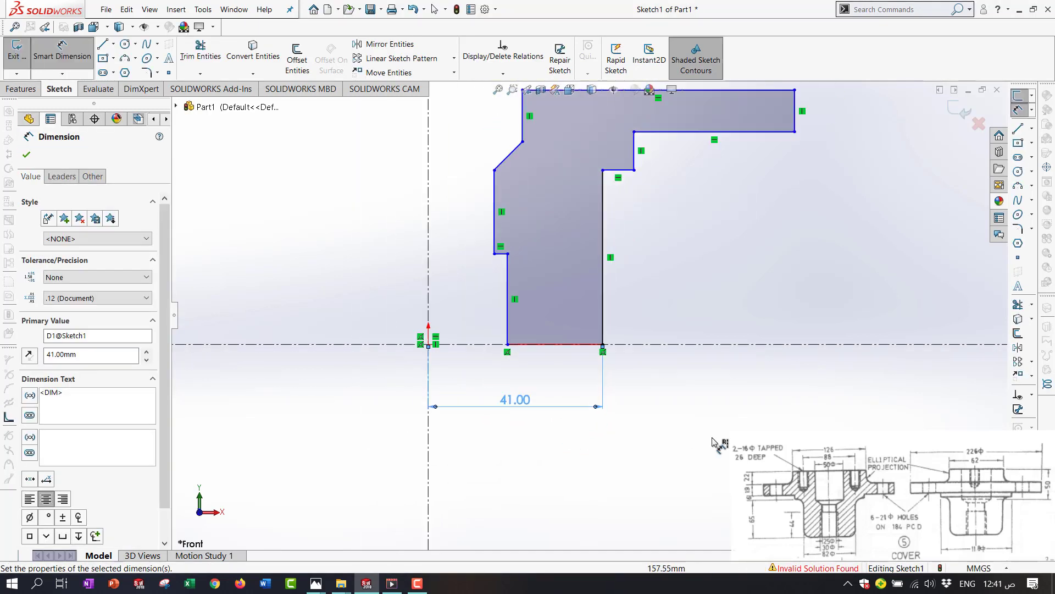
Delete the outer wall's dimension and try to dimension the lower inner wall from the vertical centerline
{"action": "key", "text": "Delete"}
{"action": "scroll", "coordinate": [605, 297], "scroll_direction": "up", "scroll_amount": 5}
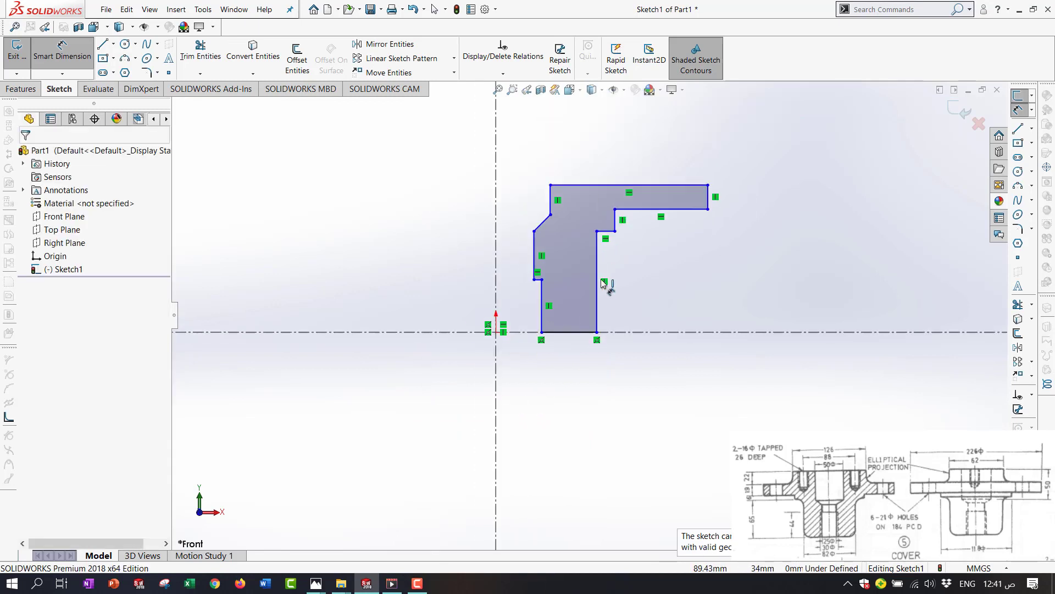
{"action": "left_click", "coordinate": [541, 331]}
{"action": "left_click", "coordinate": [496, 323]}
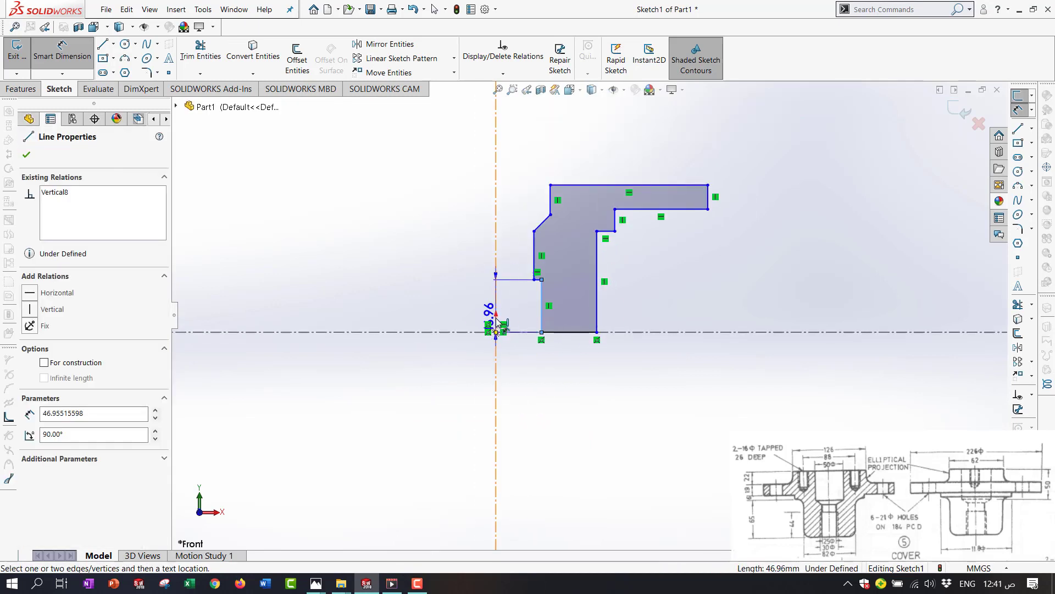
{"action": "key", "text": "Escape"}
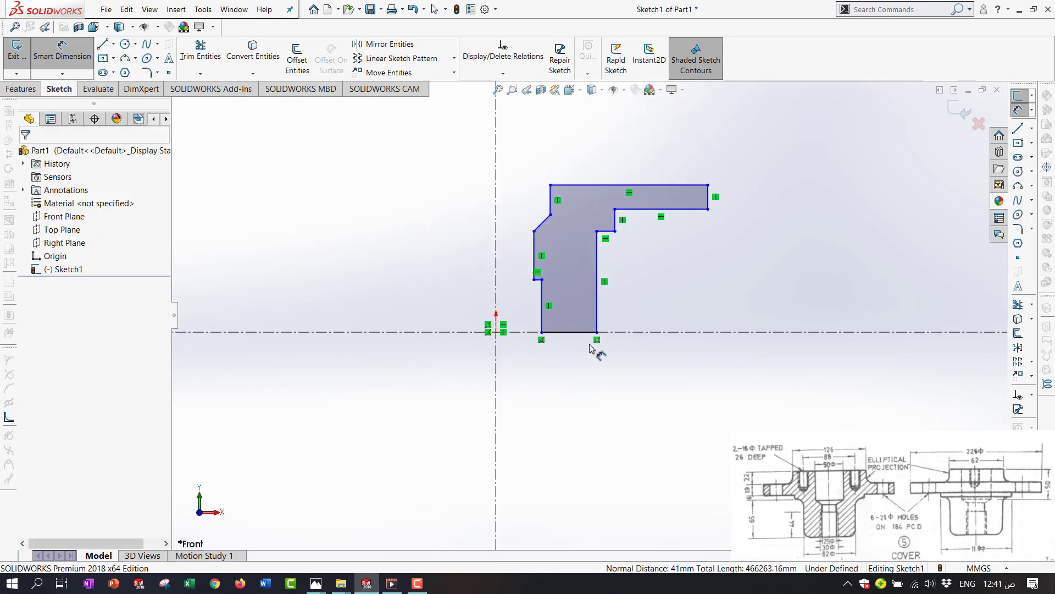
Delete the coincident relations tying the bottom edge's endpoints to the horizontal centerline
{"action": "scroll", "coordinate": [589, 344], "scroll_direction": "down", "scroll_amount": 4}
{"action": "key", "text": "Escape"}
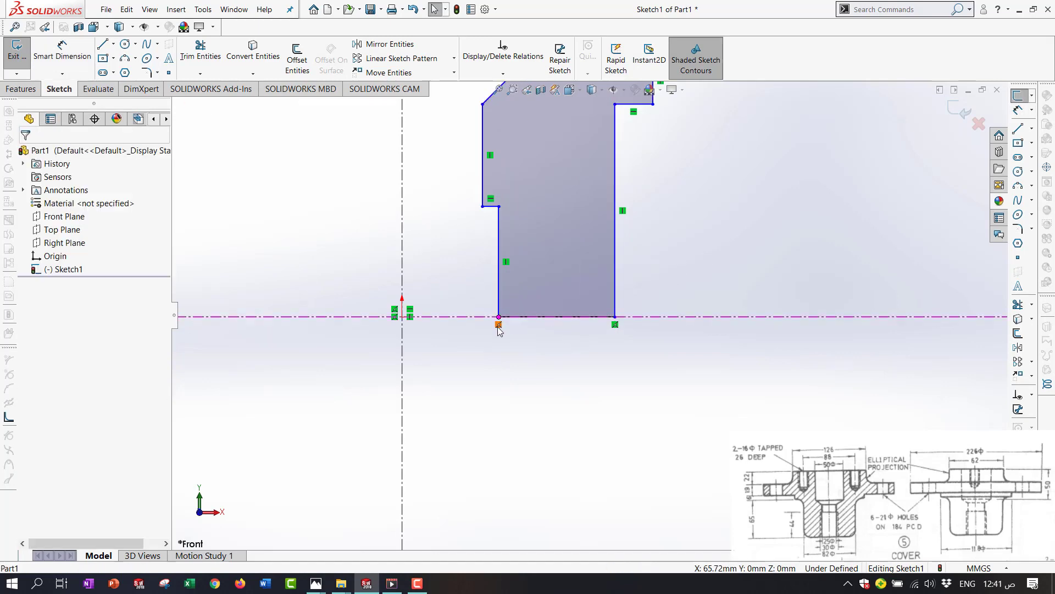
{"action": "left_click", "coordinate": [615, 324]}
{"action": "key", "text": "Delete"}
Try to dimension the distance from the vertical centerline to the outer wall as 82/2 mm with the bottom endpoints free
{"action": "left_click", "coordinate": [69, 54]}
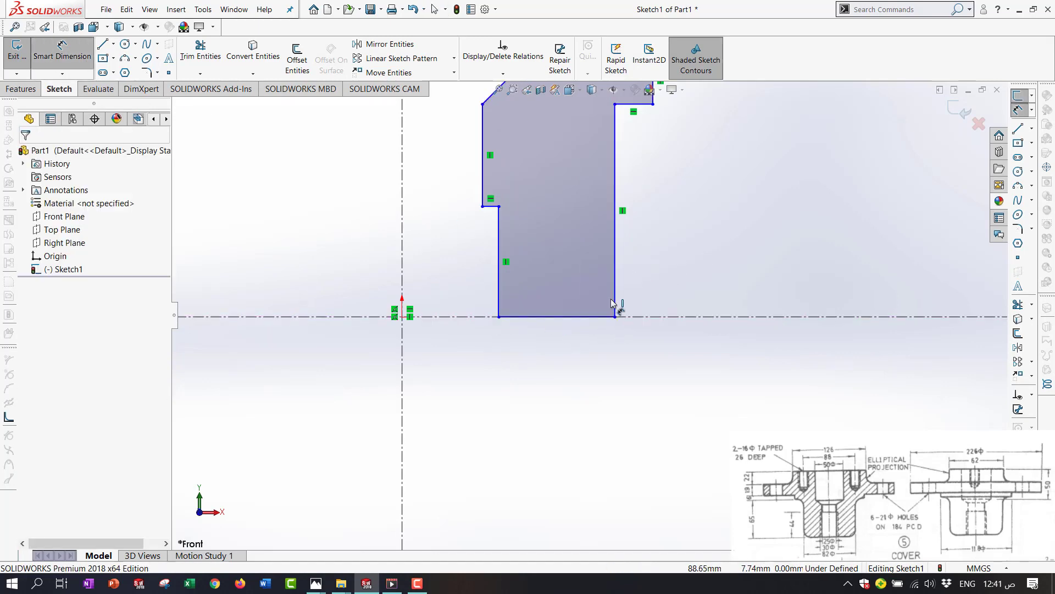
{"action": "left_click", "coordinate": [615, 305]}
{"action": "left_click", "coordinate": [402, 367]}
{"action": "left_click", "coordinate": [510, 404]}
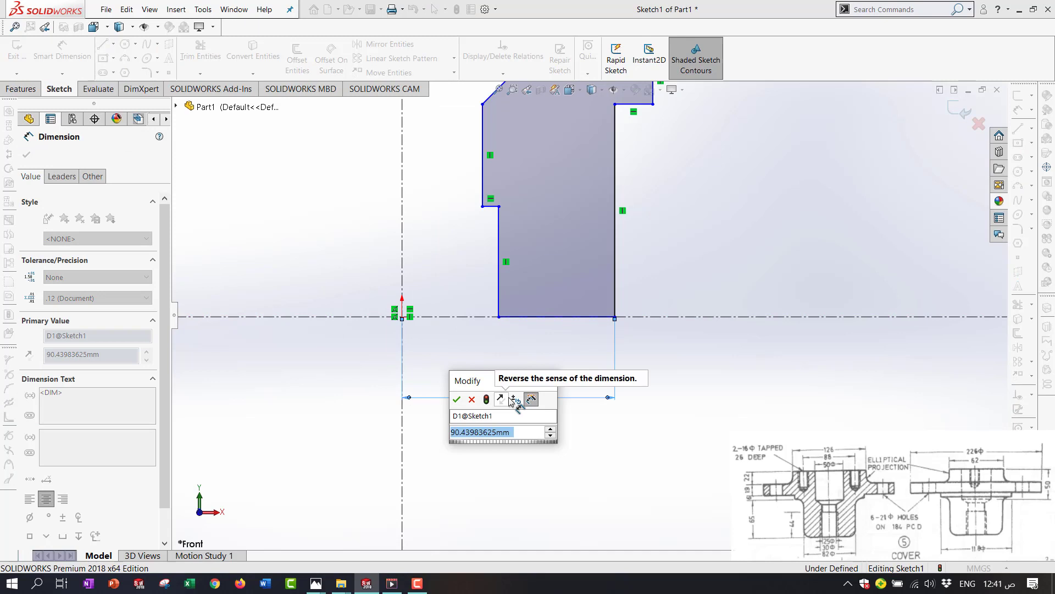
{"action": "type", "text": "82/2"}
{"action": "key", "text": "Return"}
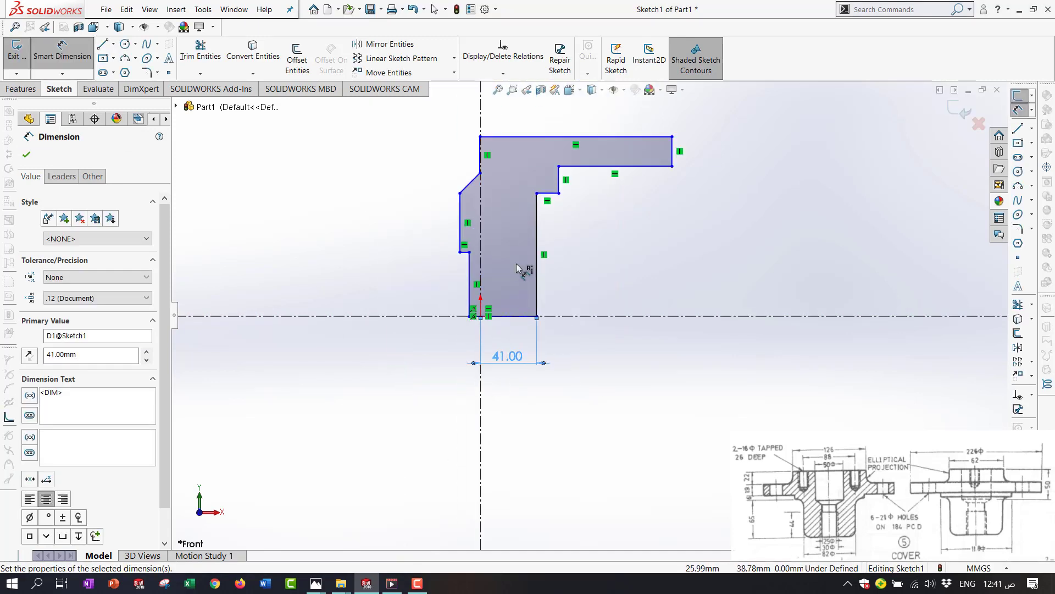
Undo the outer wall dimension, the relation deletions and the earlier wall dimensioning attempts
{"action": "key", "text": "Escape"}
{"action": "key", "text": "ctrl+z"}
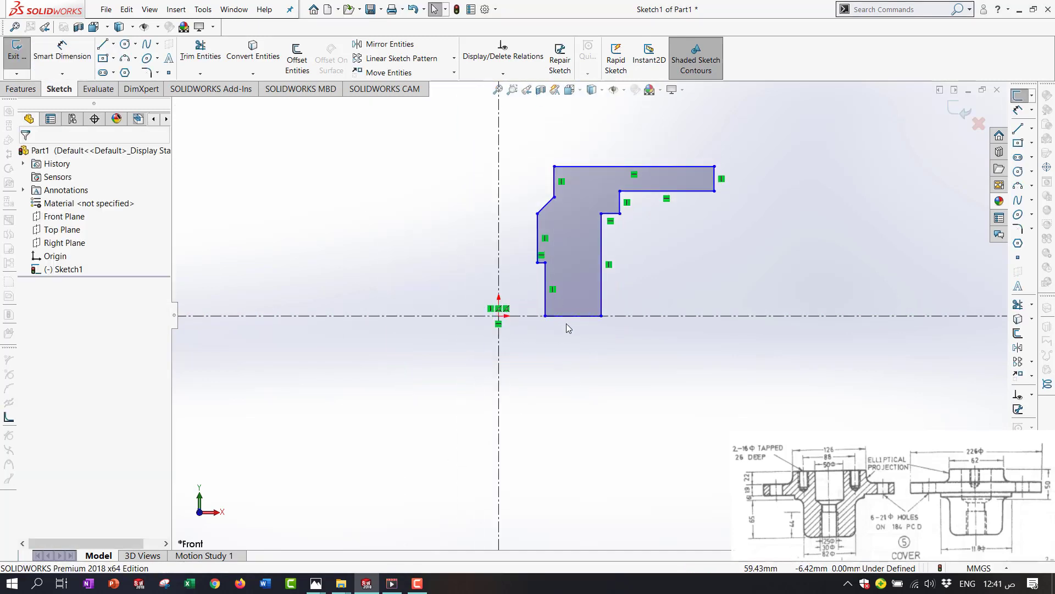
{"action": "key", "text": "ctrl+z"}
{"action": "key", "text": "ctrl+z"}
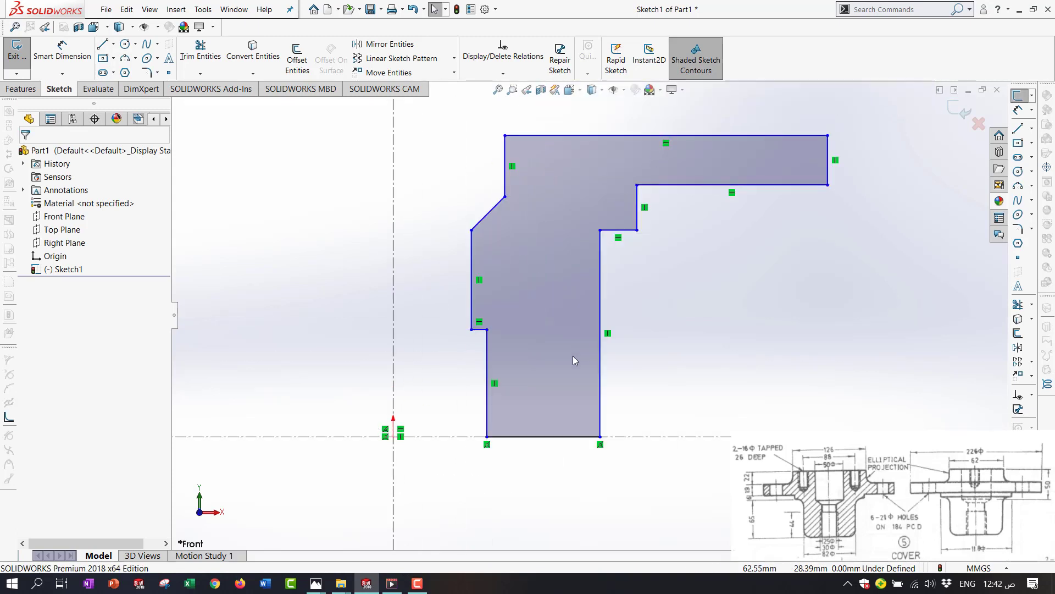
Dimension the distance from the vertical centerline to the lower outer wall as 41 mm
{"action": "left_click", "coordinate": [69, 55]}
{"action": "left_click", "coordinate": [394, 494]}
{"action": "left_click", "coordinate": [601, 437]}
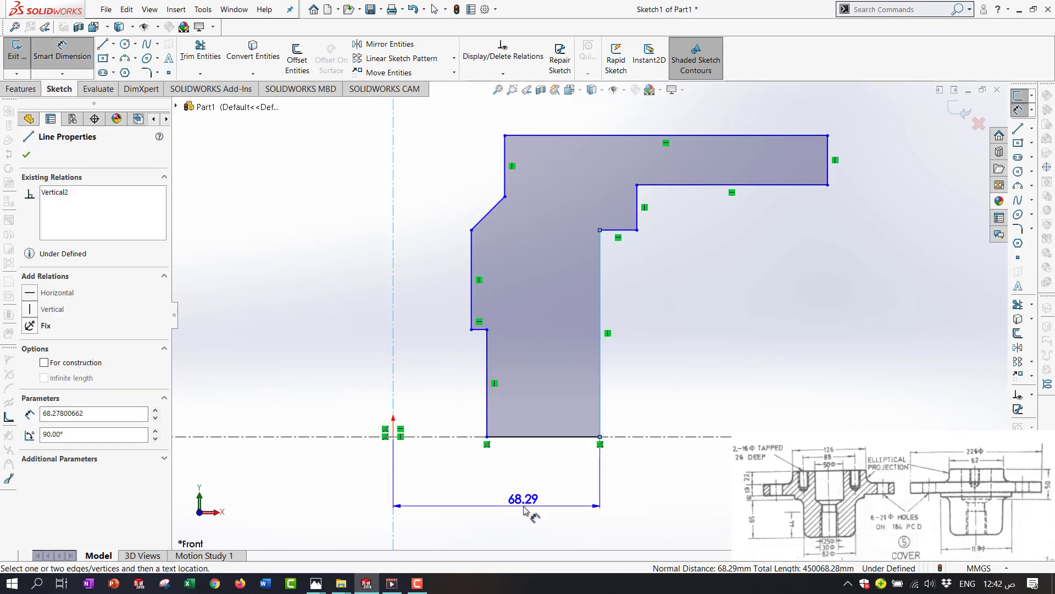
{"action": "left_click", "coordinate": [524, 505]}
{"action": "type", "text": "81"}
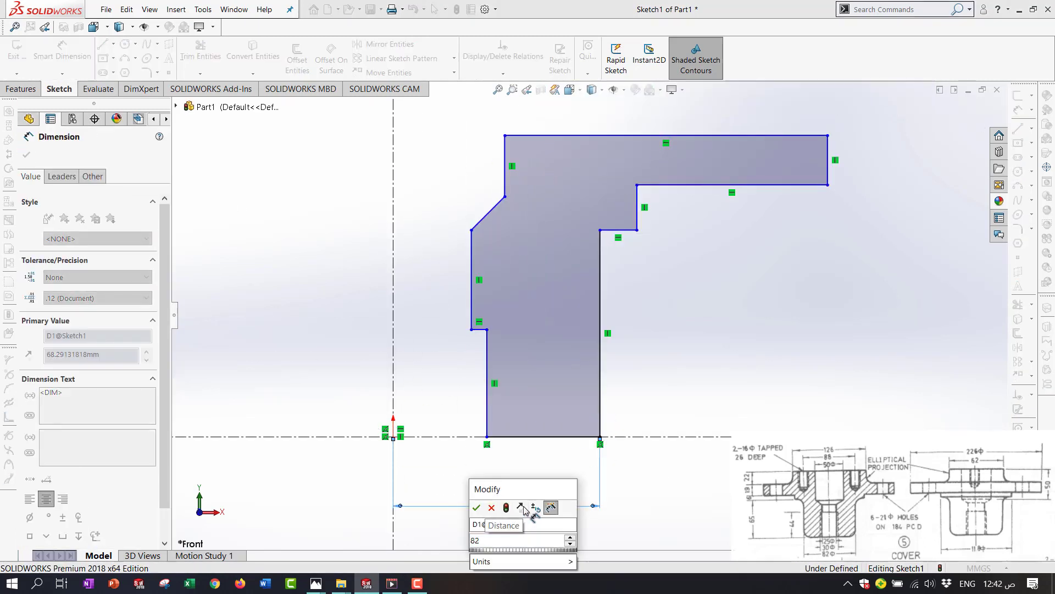
{"action": "key", "text": "Return"}
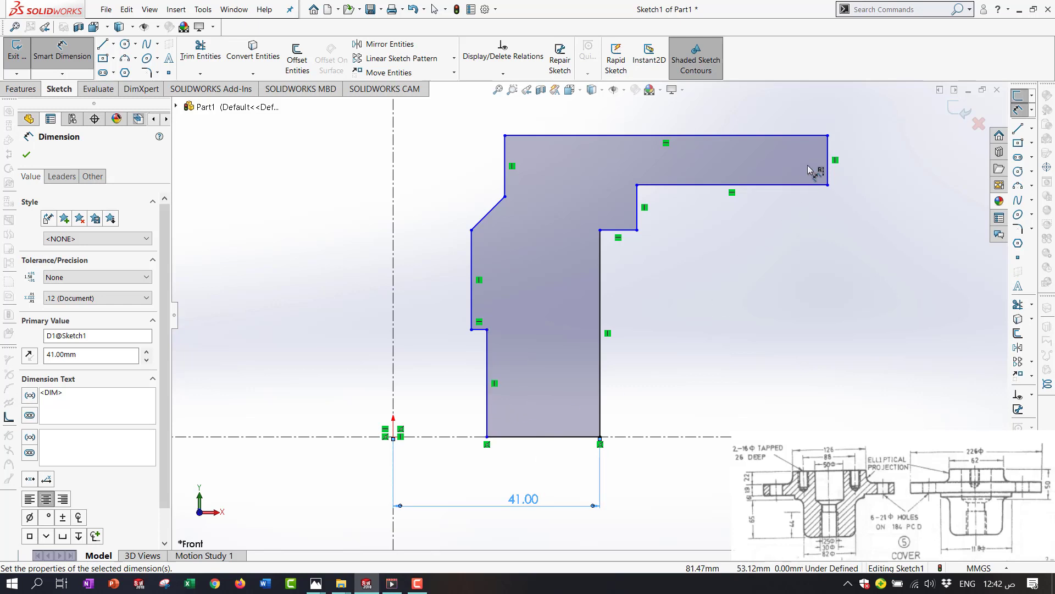
Dimension the distance from the vertical centerline to the flange's outer edge as 226/2 mm
{"action": "left_click", "coordinate": [828, 164]}
{"action": "left_click", "coordinate": [625, 115]}
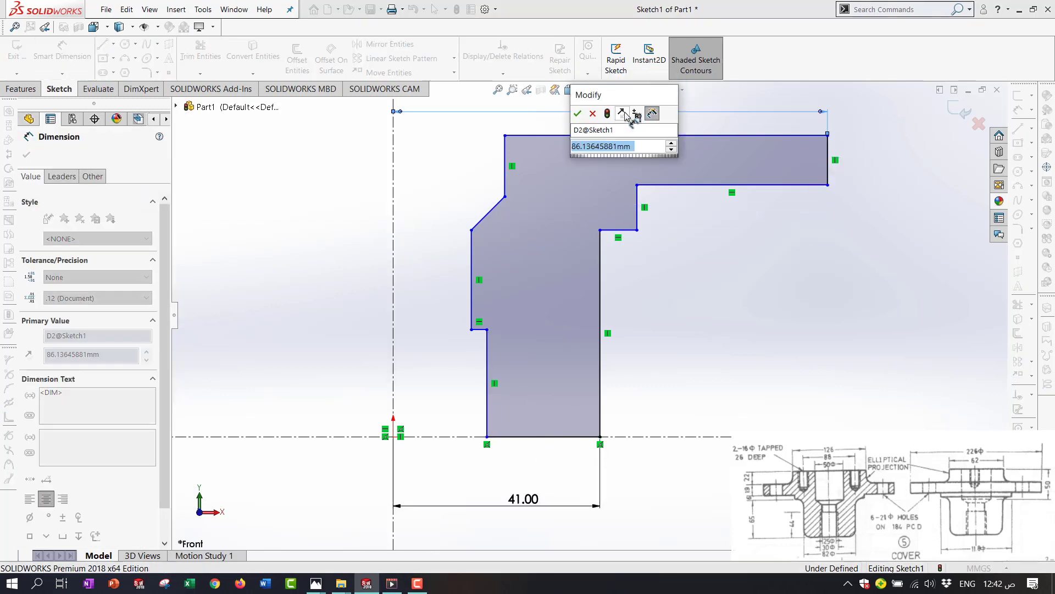
{"action": "type", "text": "226/2"}
{"action": "key", "text": "Return"}
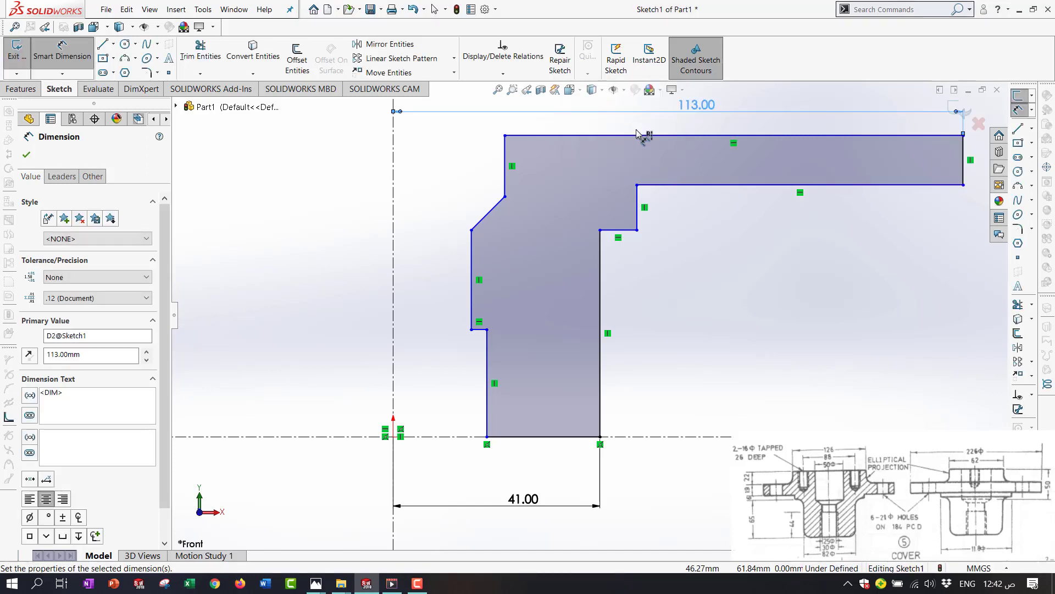
Dimension the distance from the vertical centerline to the short vertical step line under the flange as 118/2 mm
{"action": "scroll", "coordinate": [654, 204], "scroll_direction": "up", "scroll_amount": 4}
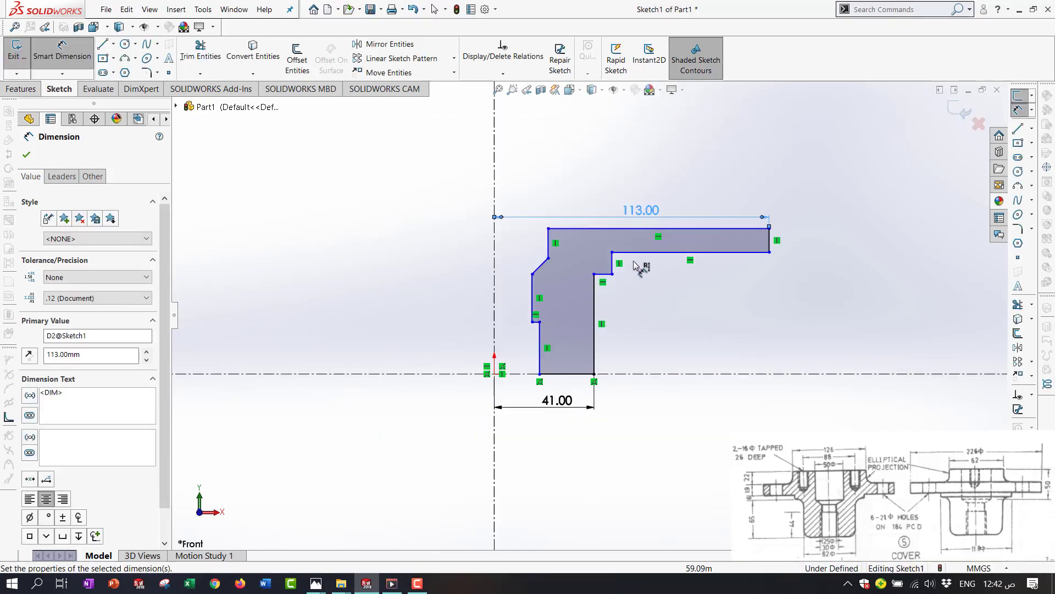
{"action": "left_click", "coordinate": [612, 264]}
{"action": "left_click", "coordinate": [582, 207]}
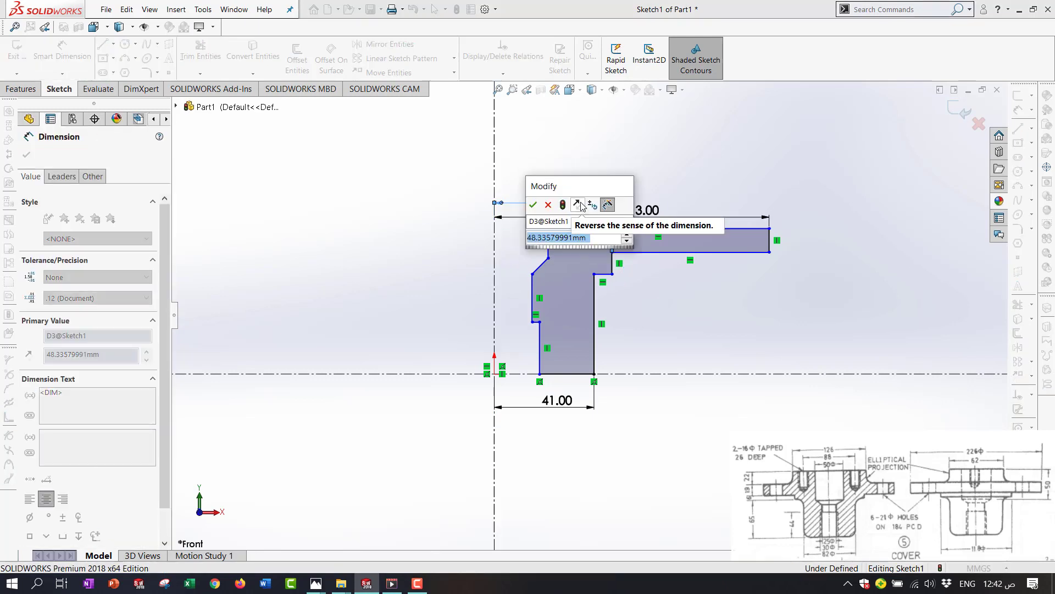
{"action": "type", "text": "118/2"}
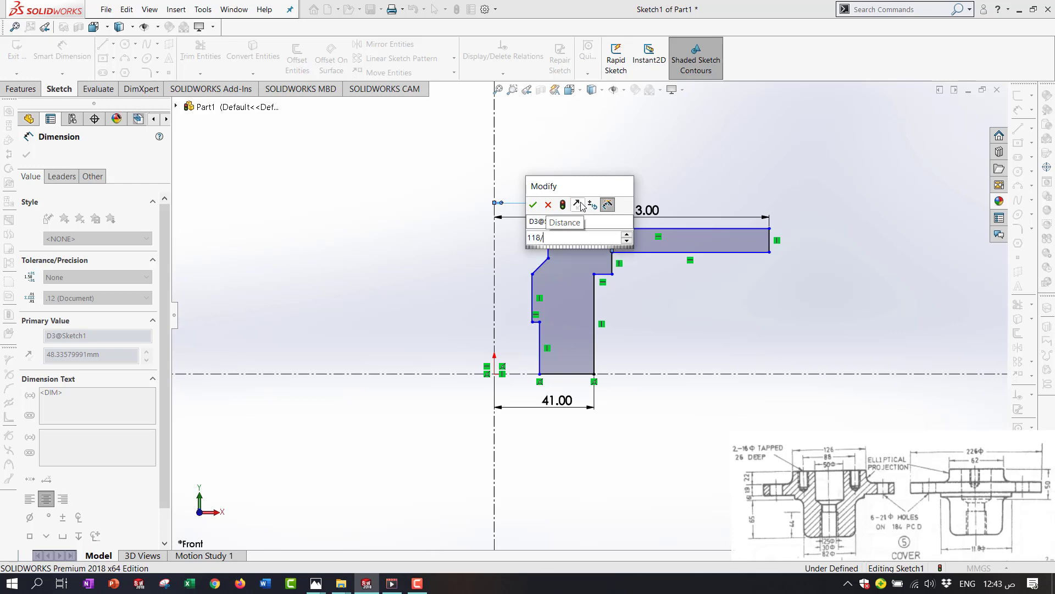
{"action": "key", "text": "Return"}
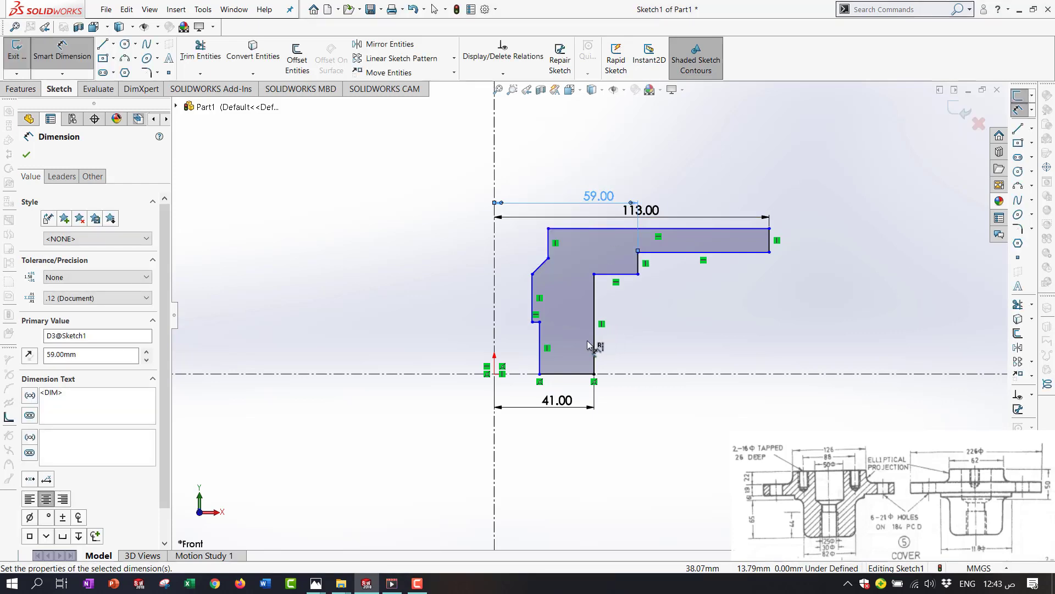
Dimension the distance from the vertical centerline to the lower inner wall as 30/2 mm
{"action": "scroll", "coordinate": [530, 391], "scroll_direction": "down", "scroll_amount": 5}
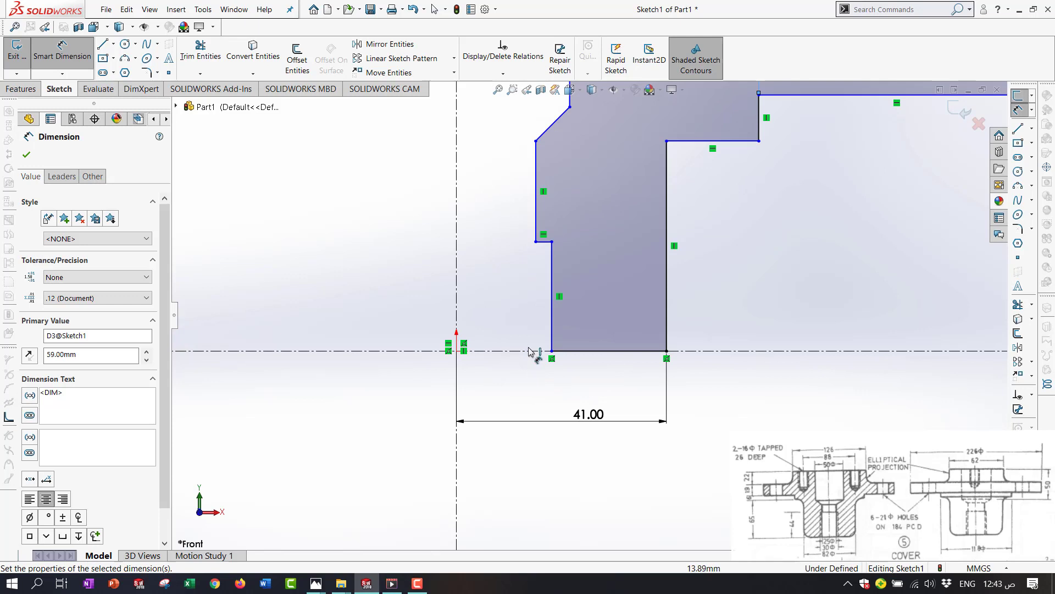
{"action": "left_click", "coordinate": [457, 330]}
{"action": "left_click", "coordinate": [552, 330]}
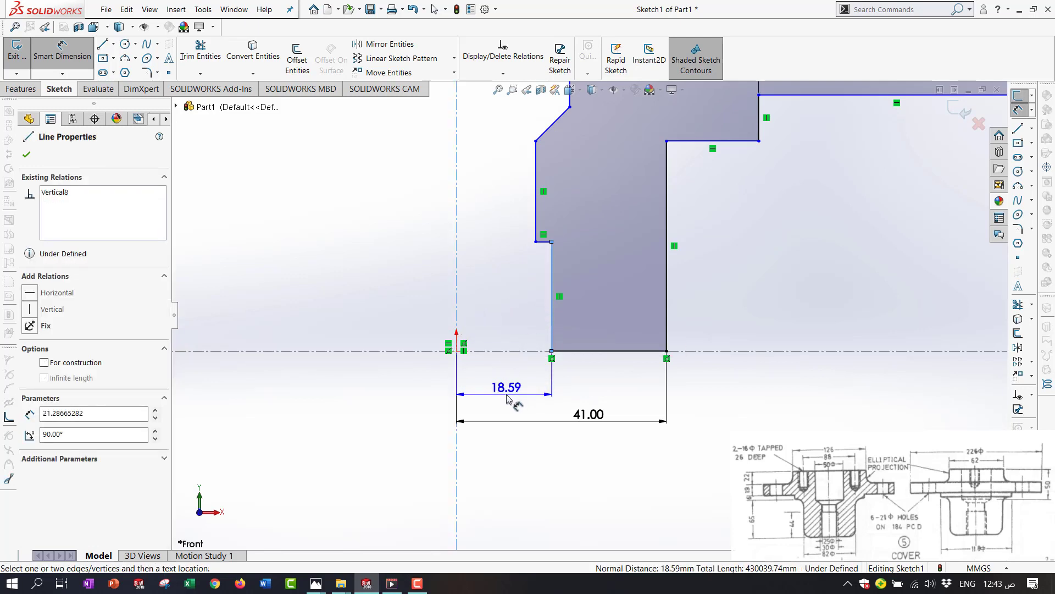
{"action": "left_click", "coordinate": [507, 397]}
{"action": "type", "text": "30/2"}
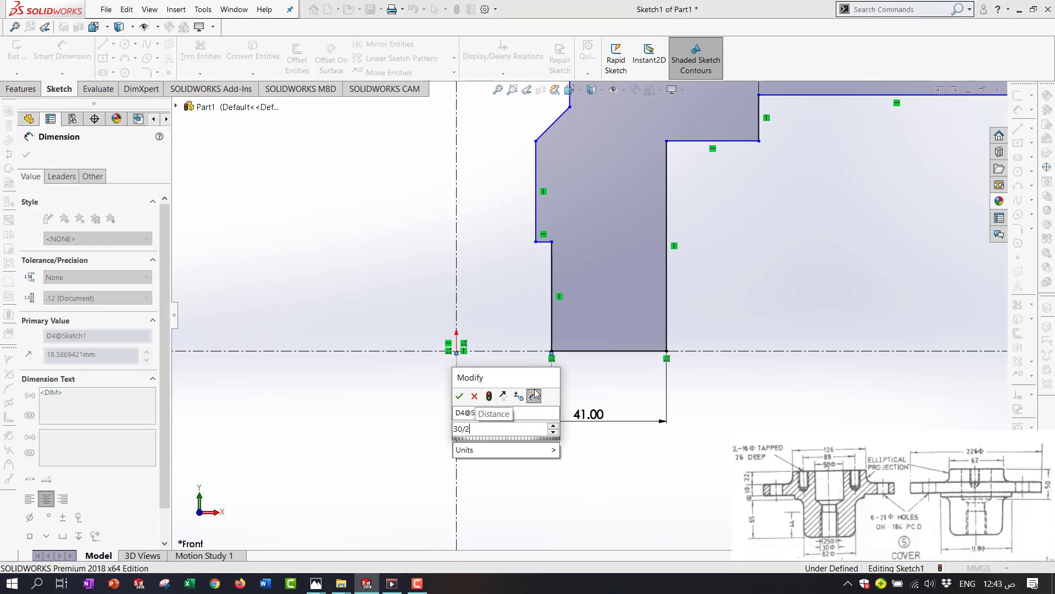
{"action": "key", "text": "Return"}
Dimension the distance from the vertical centerline to the inner wall above the small step as 12.5 mm
{"action": "left_click", "coordinate": [528, 242]}
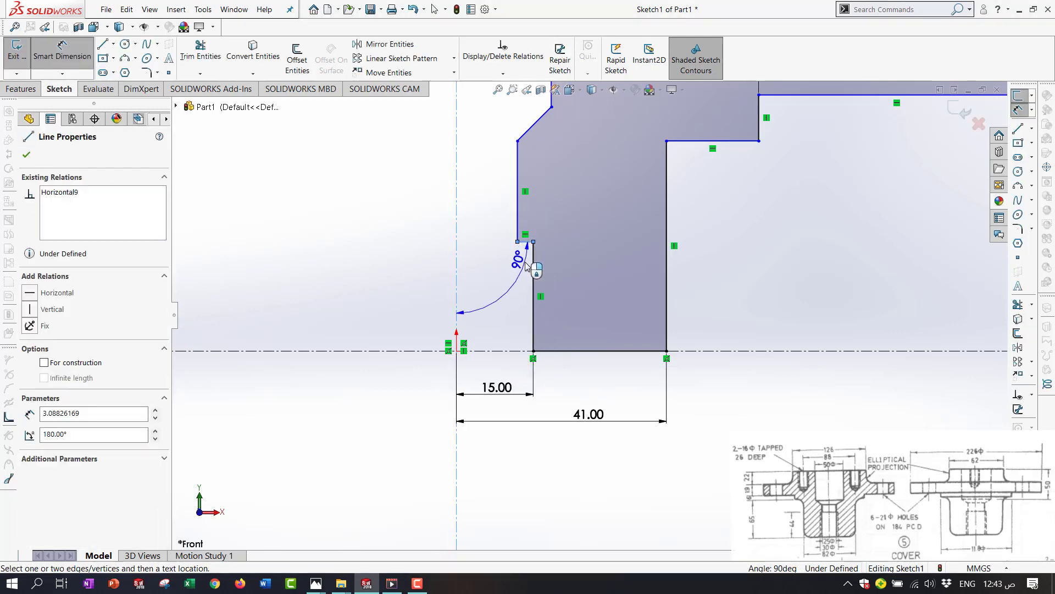
{"action": "key", "text": "Escape"}
{"action": "left_click", "coordinate": [518, 232]}
{"action": "left_click", "coordinate": [457, 245]}
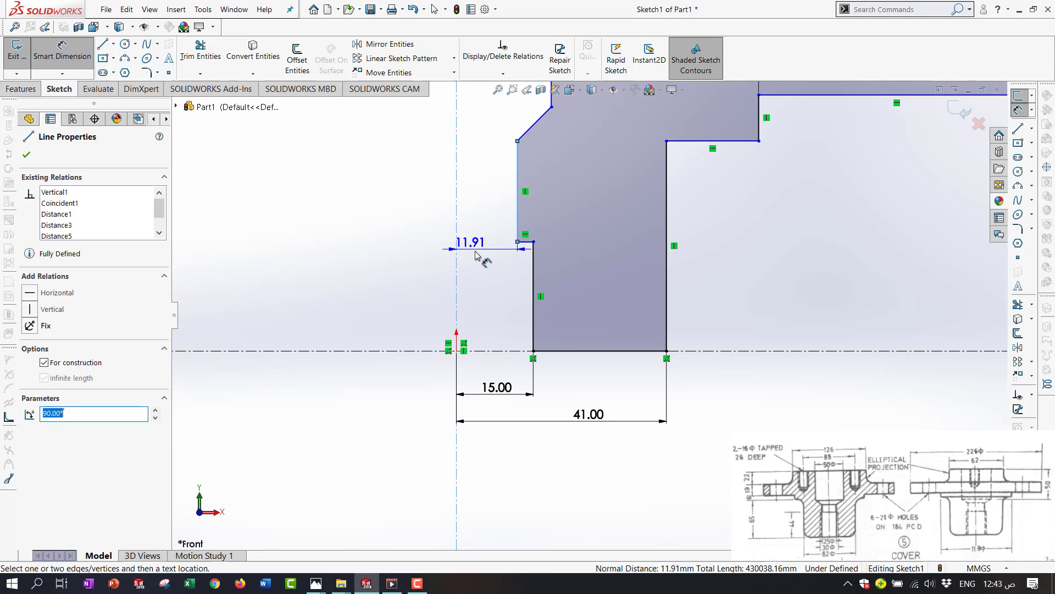
{"action": "left_click", "coordinate": [494, 370]}
{"action": "type", "text": "12.5"}
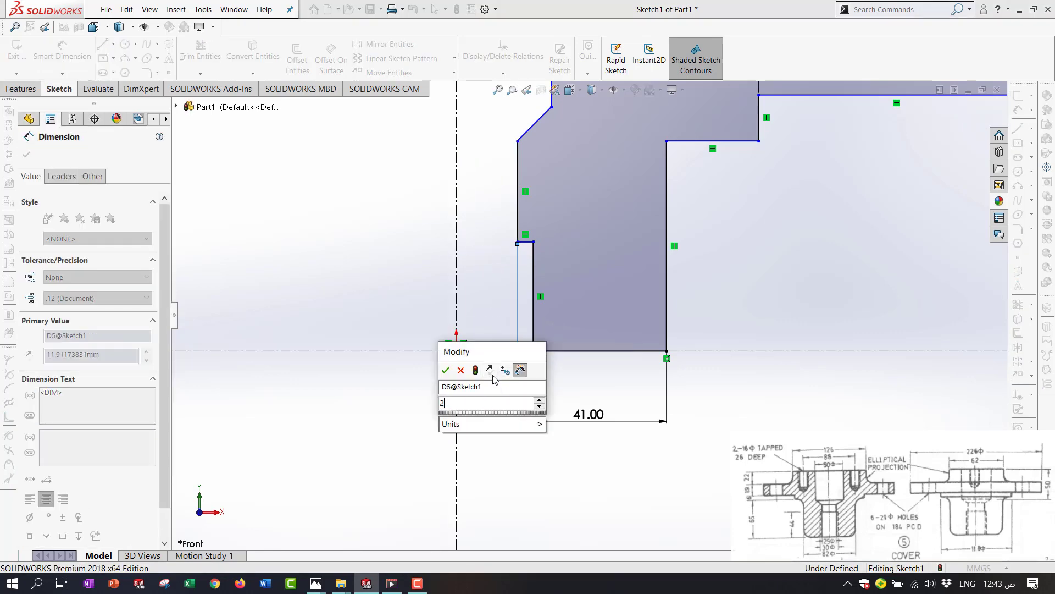
{"action": "key", "text": "Return"}
{"action": "scroll", "coordinate": [522, 246], "scroll_direction": "down", "scroll_amount": 5}
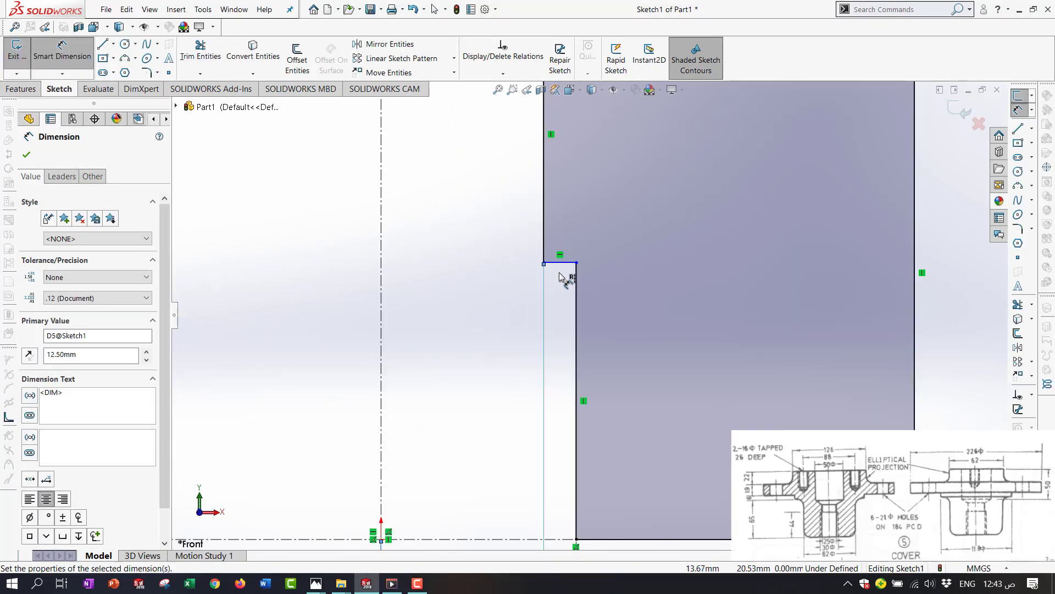
{"action": "left_click", "coordinate": [561, 263]}
{"action": "key", "text": "Escape"}
{"action": "key", "text": "Escape"}
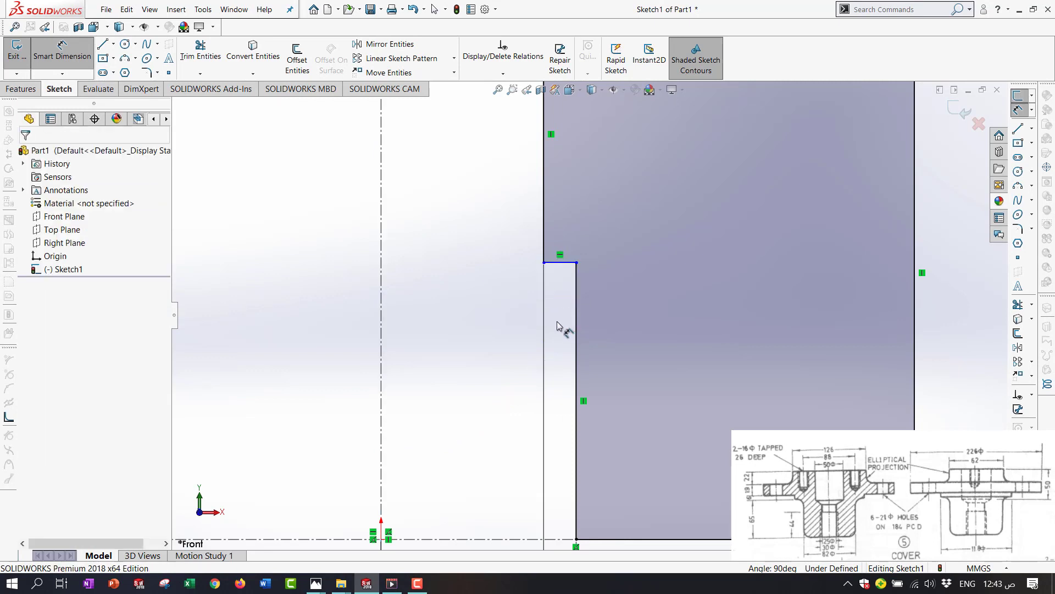
Dimension the height of the flange's outer edge as 19 mm
{"action": "scroll", "coordinate": [563, 328], "scroll_direction": "up", "scroll_amount": 5}
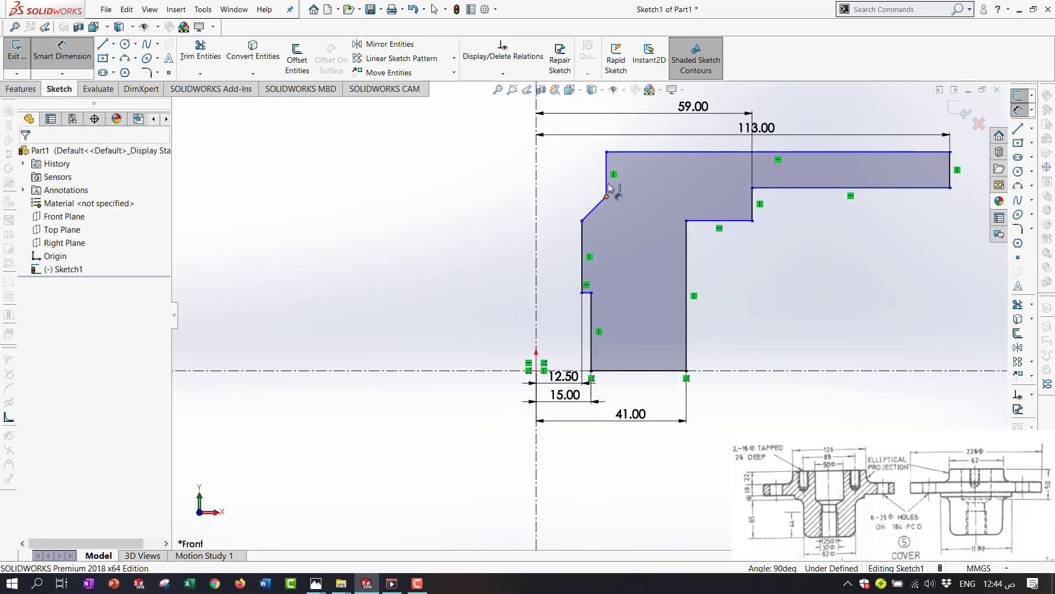
{"action": "scroll", "coordinate": [721, 176], "scroll_direction": "down", "scroll_amount": 3}
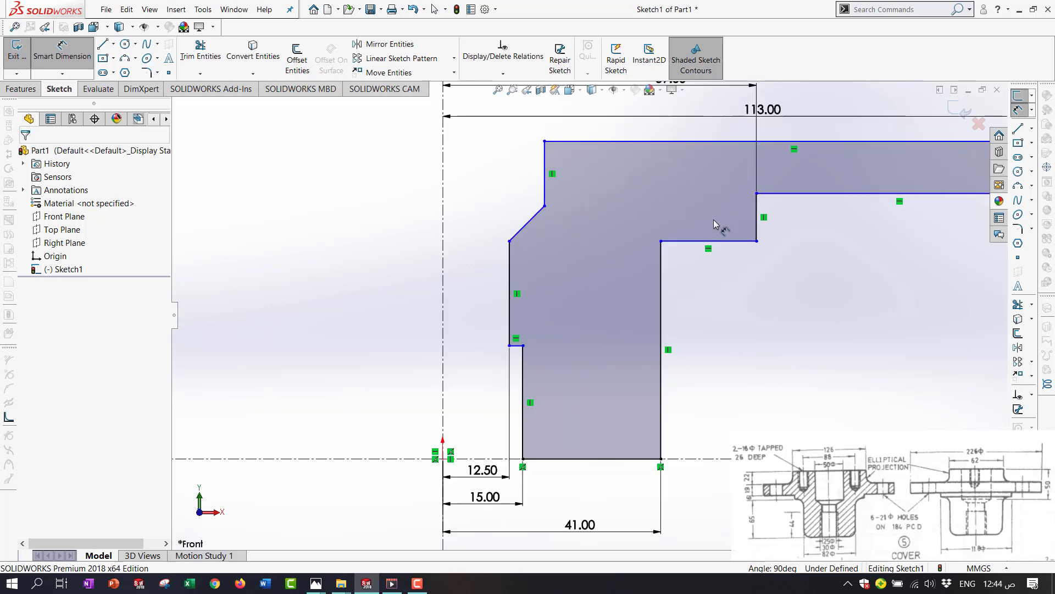
{"action": "scroll", "coordinate": [713, 220], "scroll_direction": "up", "scroll_amount": 3}
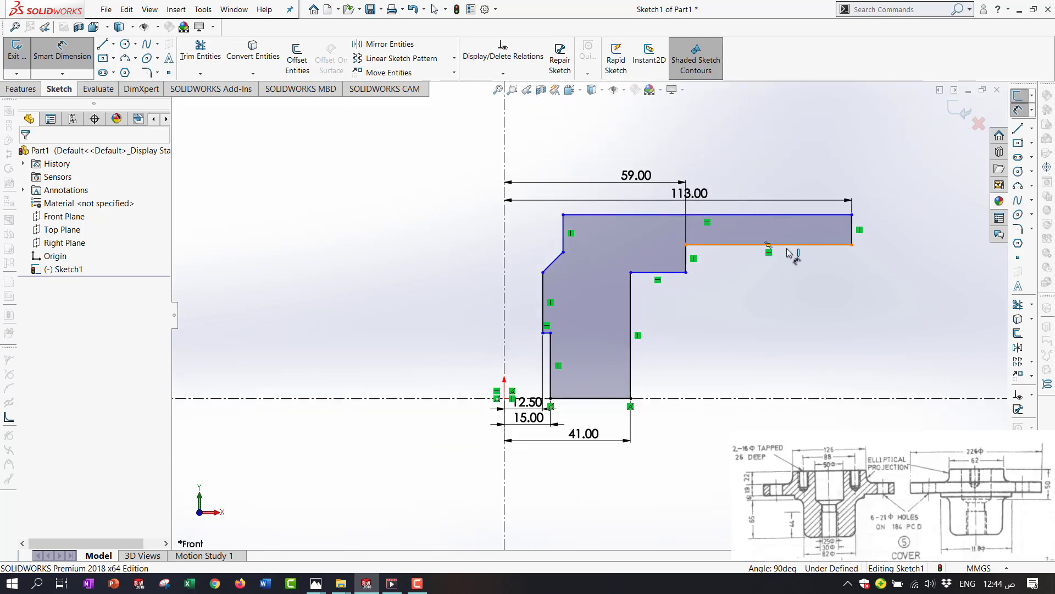
{"action": "left_click", "coordinate": [856, 231]}
{"action": "left_click", "coordinate": [871, 234]}
{"action": "type", "text": "16"}
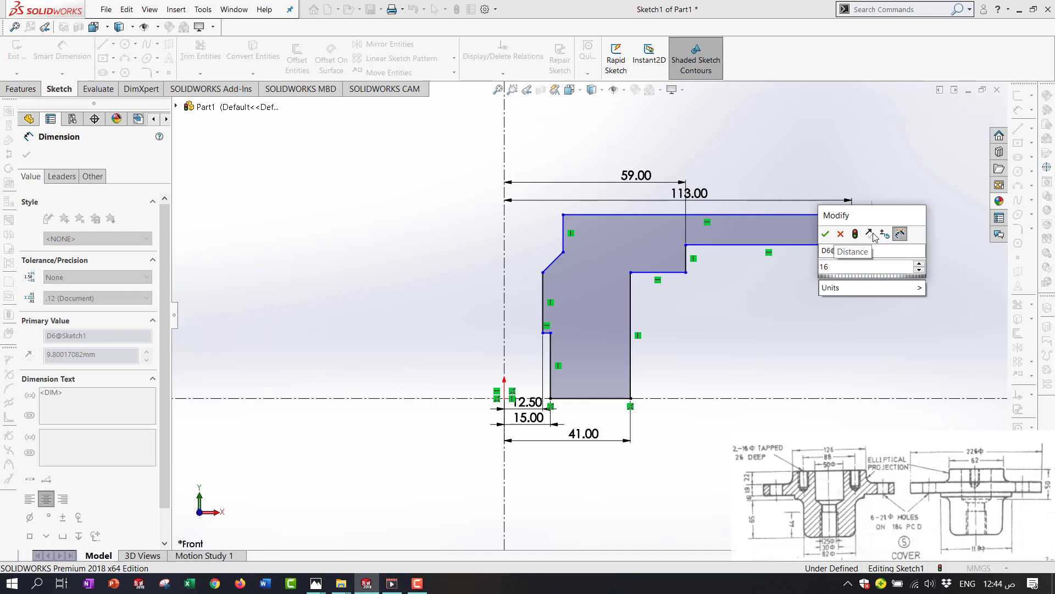
{"action": "key", "text": "Return"}
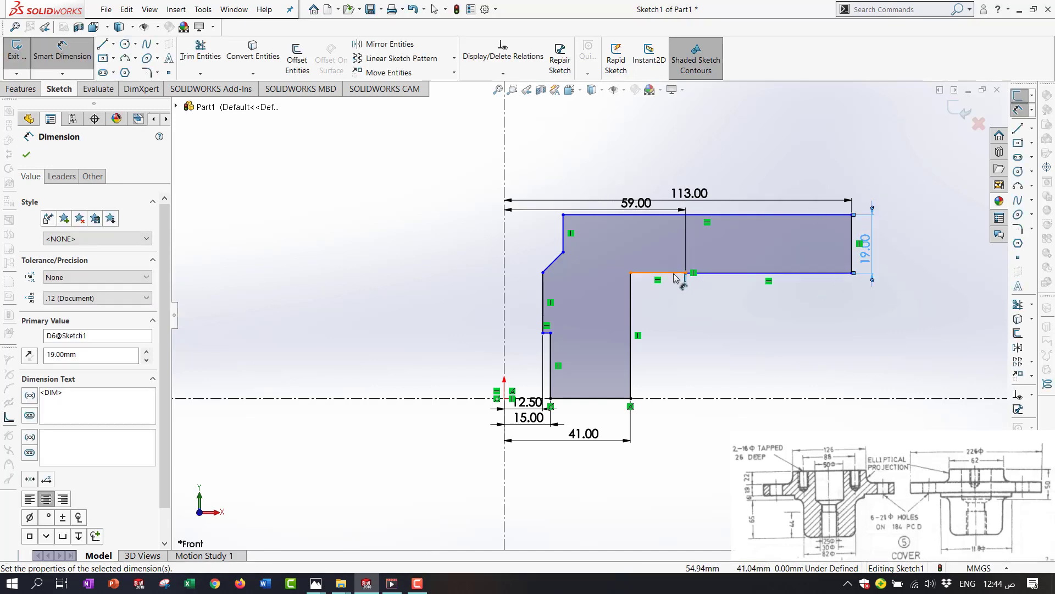
Lower the horizontal shoulder line beneath the flange and dimension the short vertical step line at its outer end as 6 mm
{"action": "key", "text": "Escape"}
{"action": "left_click_drag", "start_coordinate": [667, 272], "coordinate": [679, 328]}
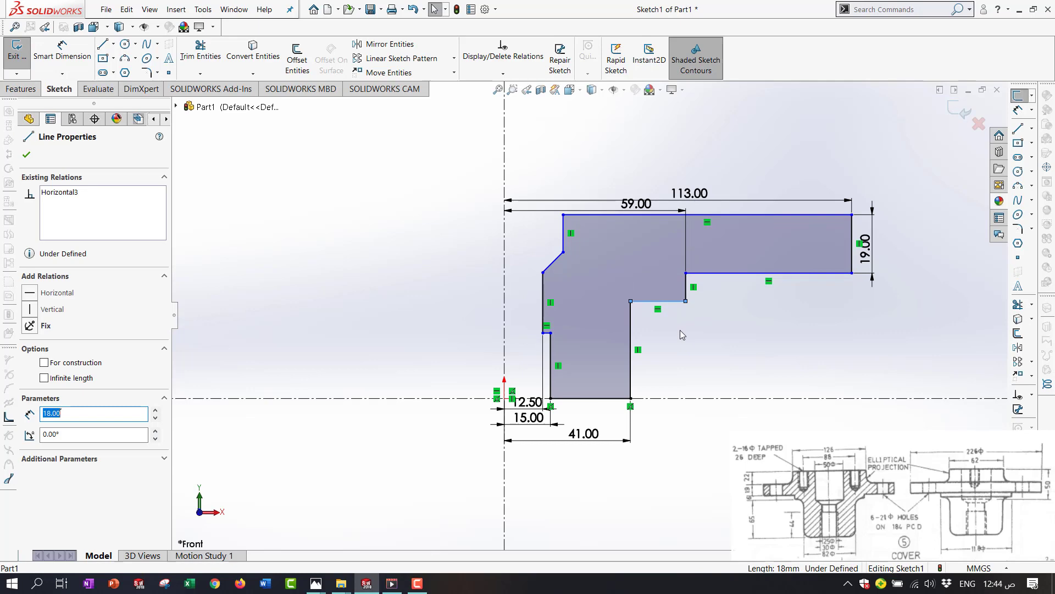
{"action": "left_click", "coordinate": [686, 290]}
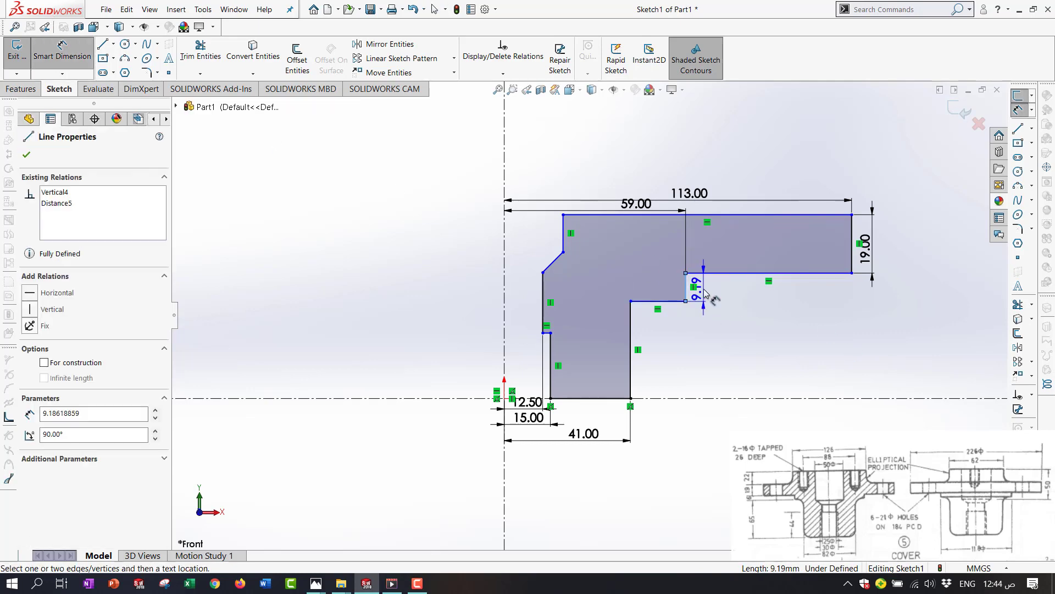
{"action": "left_click", "coordinate": [705, 293]}
{"action": "type", "text": "6"}
{"action": "key", "text": "Return"}
Dimension the height of the outer vertical wall below the shoulder as 65 mm
{"action": "scroll", "coordinate": [706, 293], "scroll_direction": "down", "scroll_amount": 3}
{"action": "scroll", "coordinate": [682, 286], "scroll_direction": "up", "scroll_amount": 4}
{"action": "scroll", "coordinate": [656, 292], "scroll_direction": "down", "scroll_amount": 2}
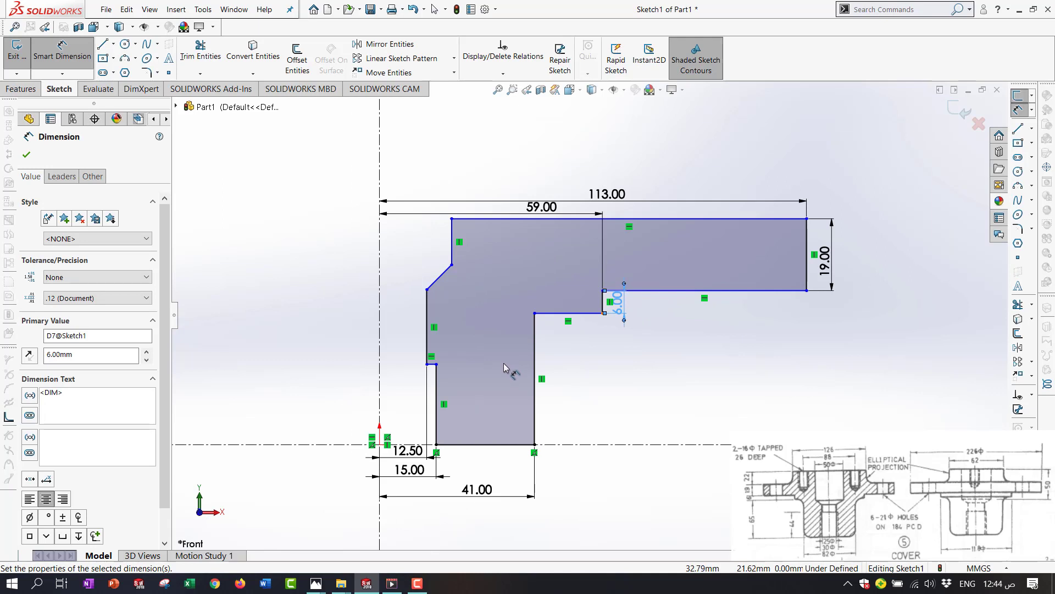
{"action": "left_click", "coordinate": [535, 364]}
{"action": "left_click", "coordinate": [553, 368]}
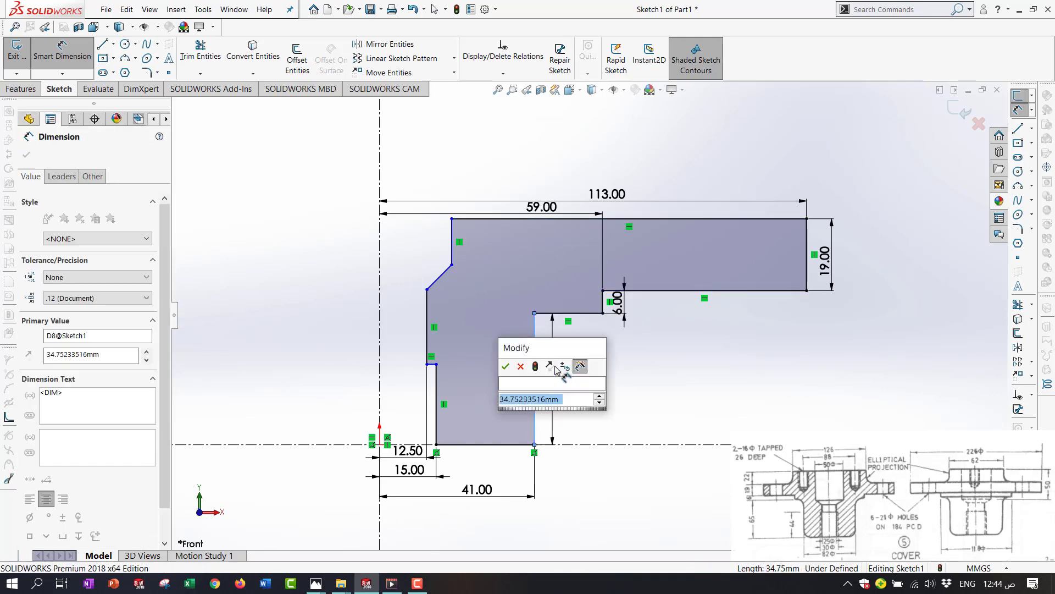
{"action": "type", "text": "65"}
{"action": "key", "text": "Return"}
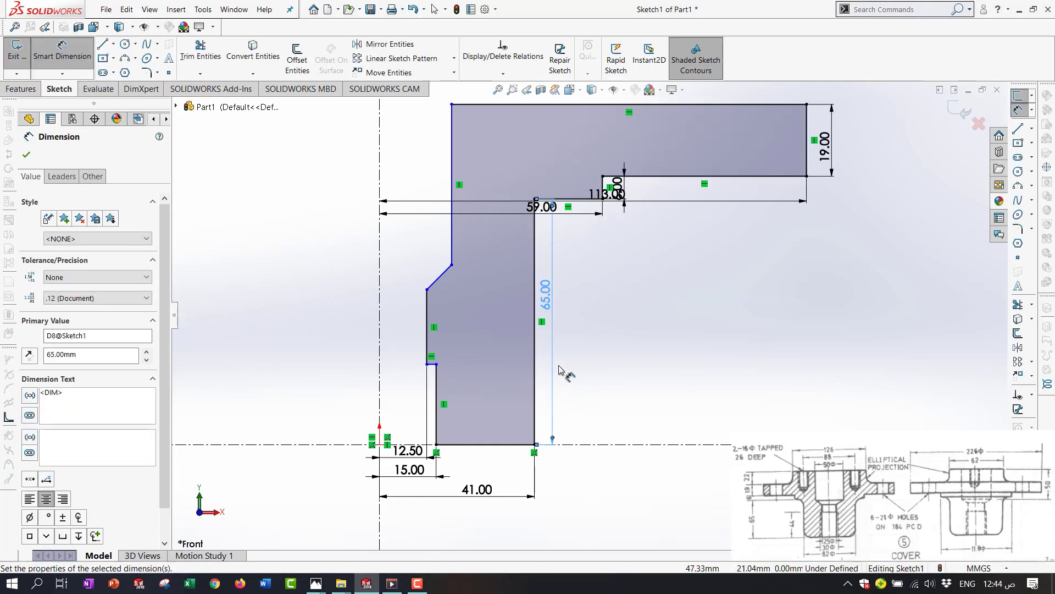
Dimension the height of the lower inner vertical wall as 44 mm
{"action": "scroll", "coordinate": [561, 370], "scroll_direction": "up", "scroll_amount": 2}
{"action": "scroll", "coordinate": [512, 331], "scroll_direction": "down", "scroll_amount": 4}
{"action": "scroll", "coordinate": [530, 370], "scroll_direction": "up", "scroll_amount": 3}
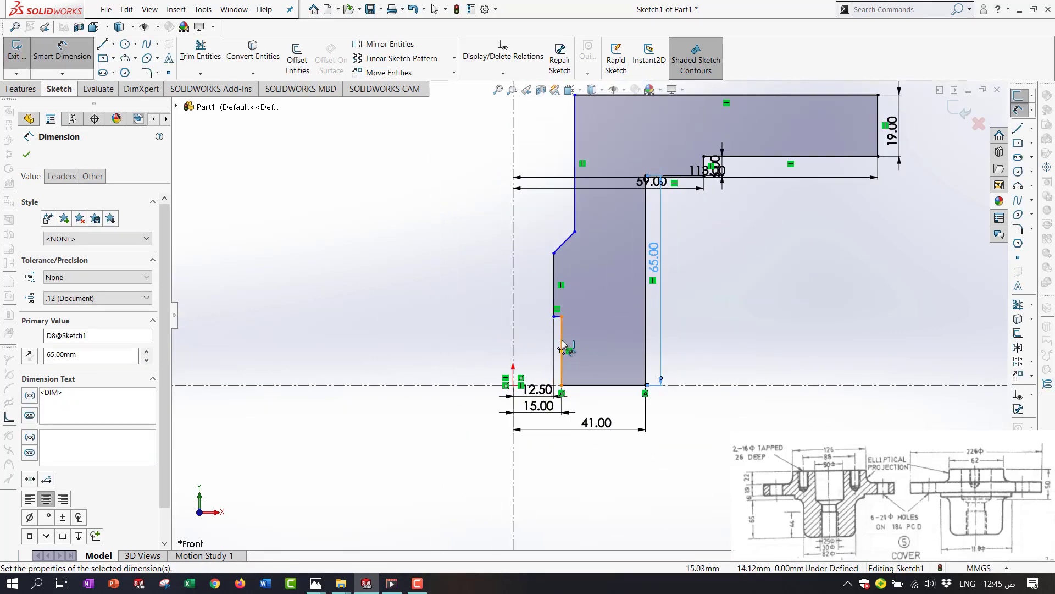
{"action": "left_click", "coordinate": [562, 347]}
{"action": "left_click", "coordinate": [500, 346]}
{"action": "type", "text": "44"}
{"action": "key", "text": "Return"}
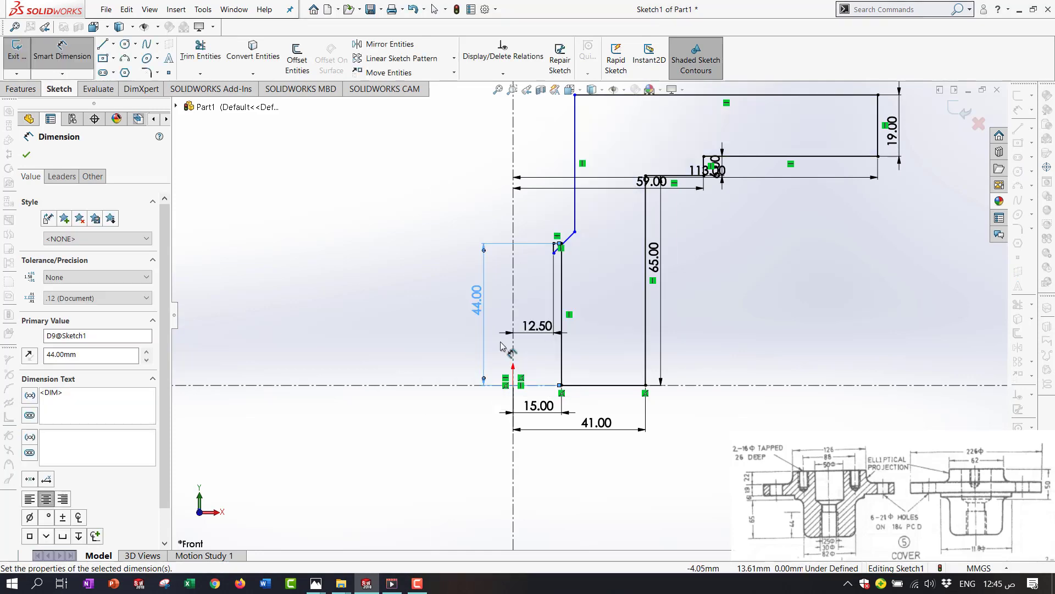
Move the sloped line up so that its lower end lies above the small inner step
{"action": "scroll", "coordinate": [502, 345], "scroll_direction": "up", "scroll_amount": 2}
{"action": "scroll", "coordinate": [522, 341], "scroll_direction": "down", "scroll_amount": 4}
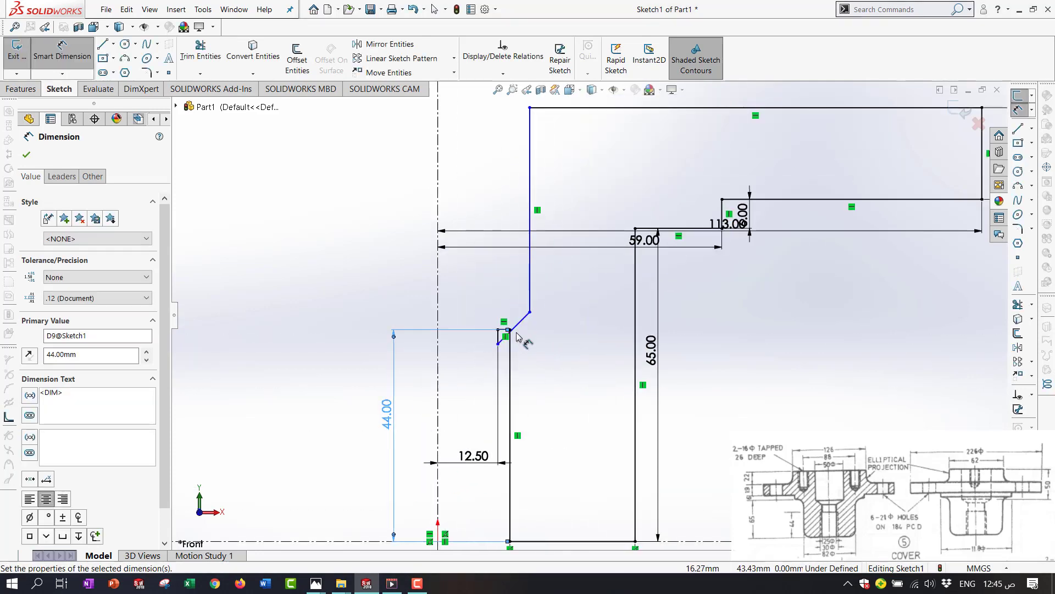
{"action": "key", "text": "Escape"}
{"action": "left_click_drag", "start_coordinate": [515, 328], "coordinate": [518, 293]}
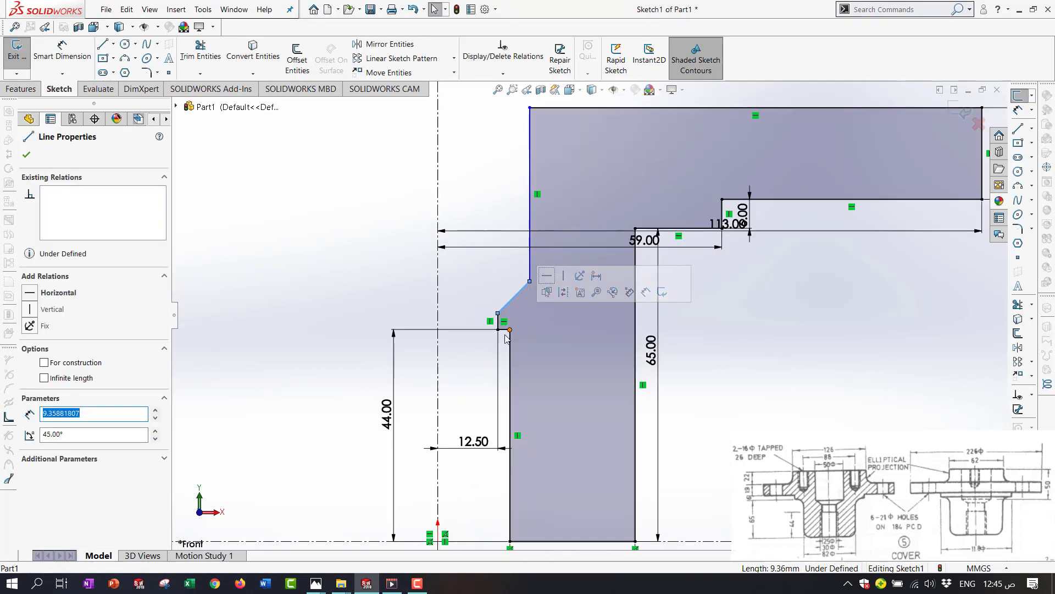
{"action": "scroll", "coordinate": [489, 455], "scroll_direction": "up", "scroll_amount": 1}
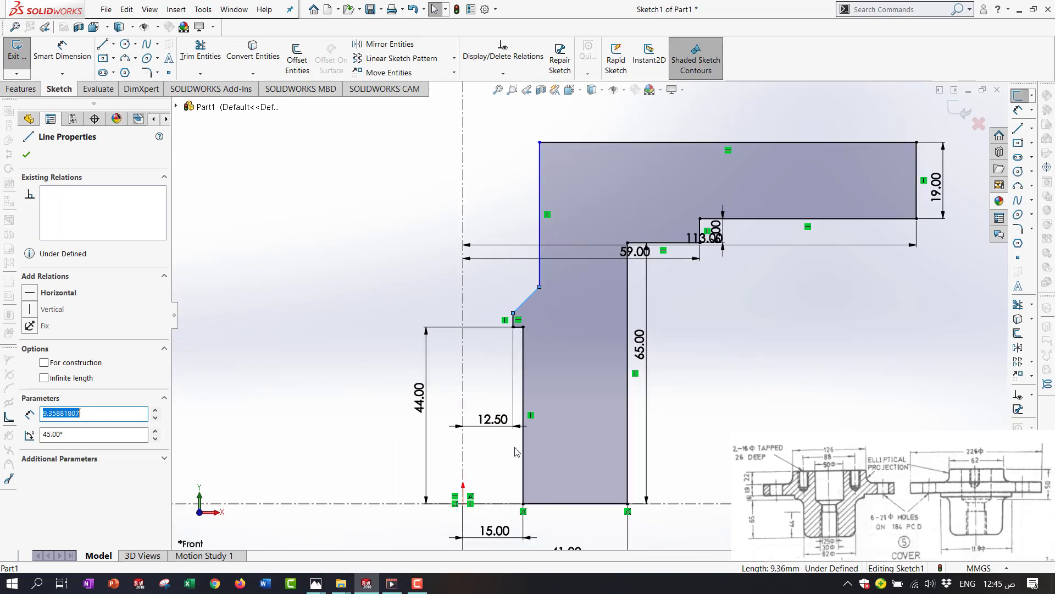
{"action": "scroll", "coordinate": [517, 395], "scroll_direction": "up", "scroll_amount": 1}
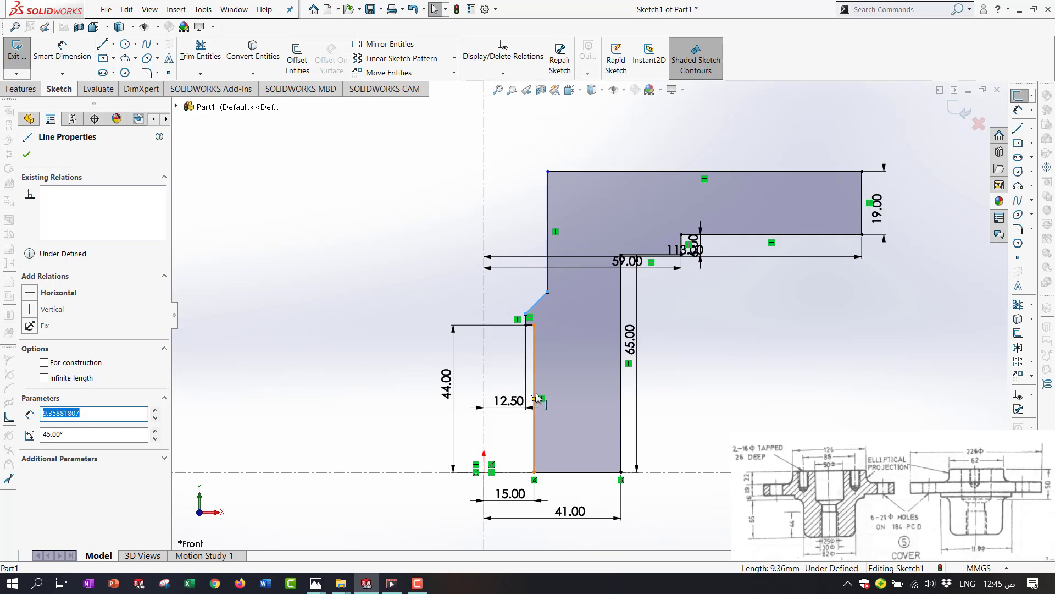
Dimension the distance from the vertical centerline to the upper inner wall as 25 mm
{"action": "left_click", "coordinate": [62, 50]}
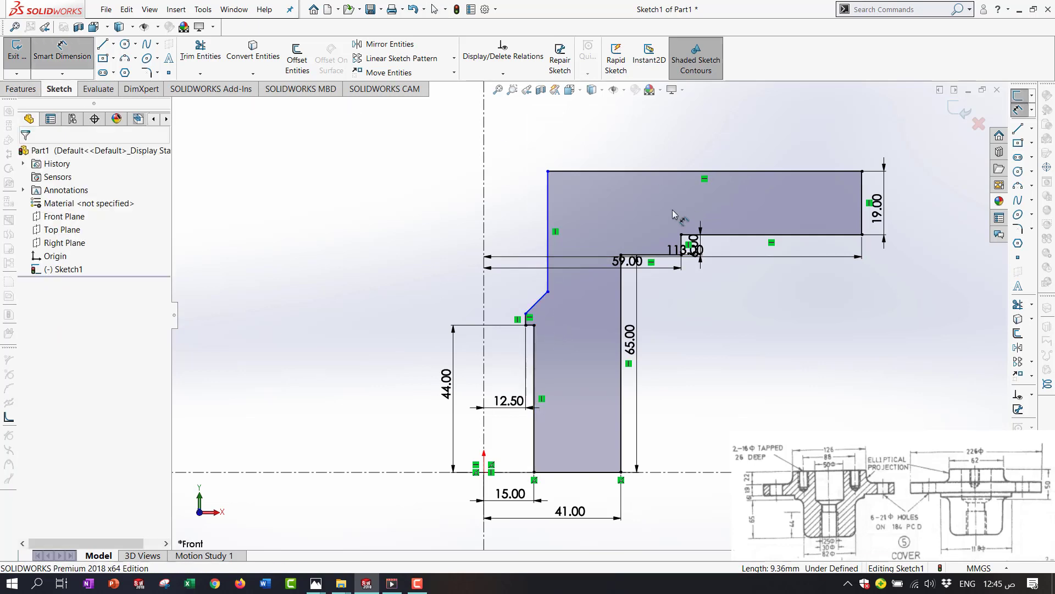
{"action": "left_click", "coordinate": [547, 231]}
{"action": "left_click", "coordinate": [508, 210]}
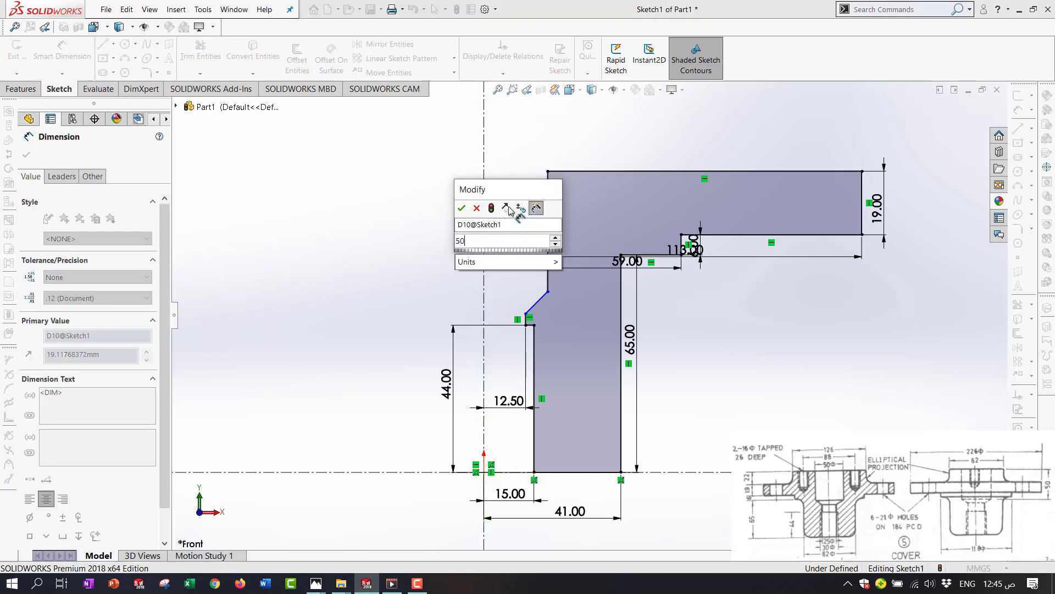
{"action": "type", "text": "25"}
{"action": "key", "text": "Return"}
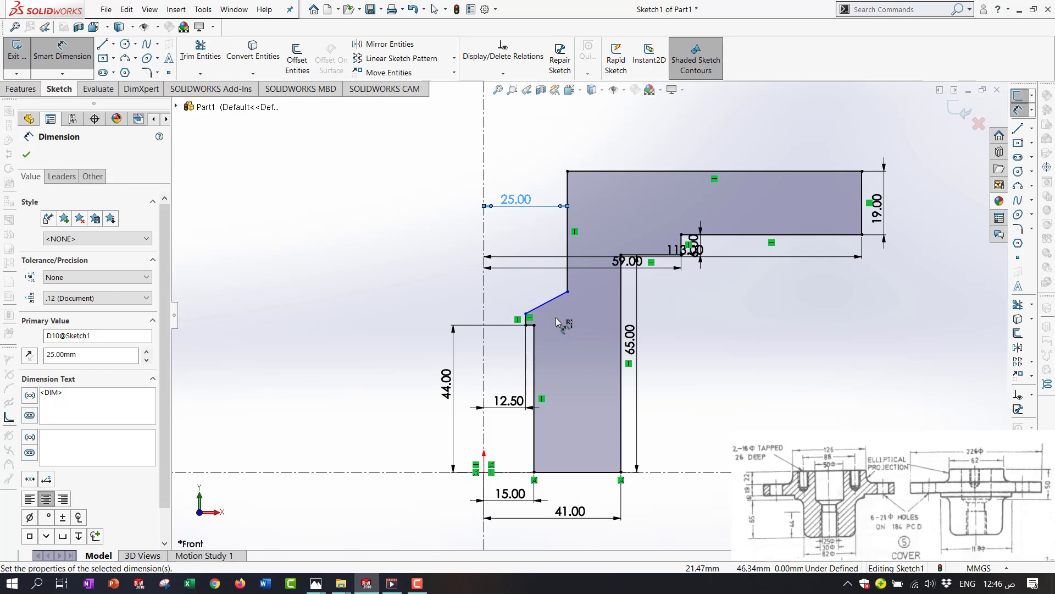
Switch to Calculator and compute 50 − 22 from the height values in the reference drawing
{"action": "scroll", "coordinate": [462, 368], "scroll_direction": "up", "scroll_amount": 2}
{"action": "left_click", "coordinate": [37, 583]}
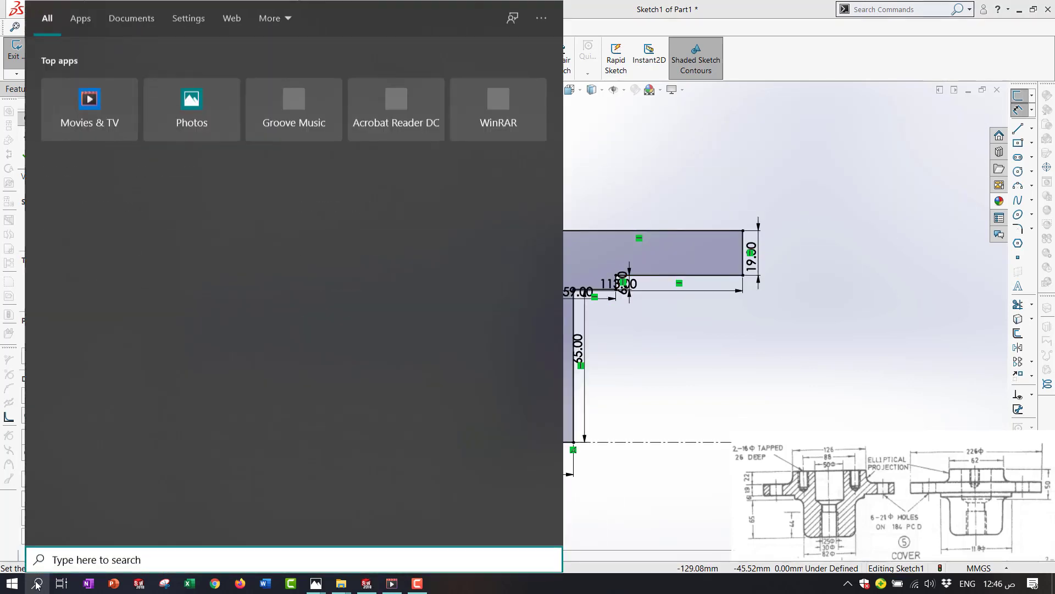
{"action": "type", "text": "cul"}
{"action": "left_click", "coordinate": [111, 96]}
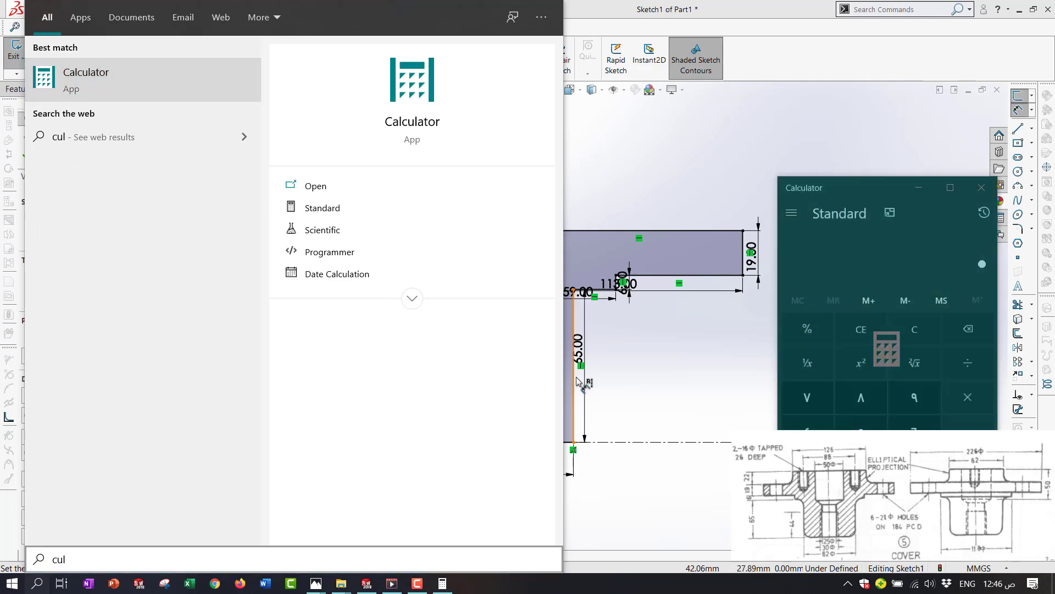
{"action": "left_click", "coordinate": [442, 583]}
{"action": "left_click", "coordinate": [861, 432]}
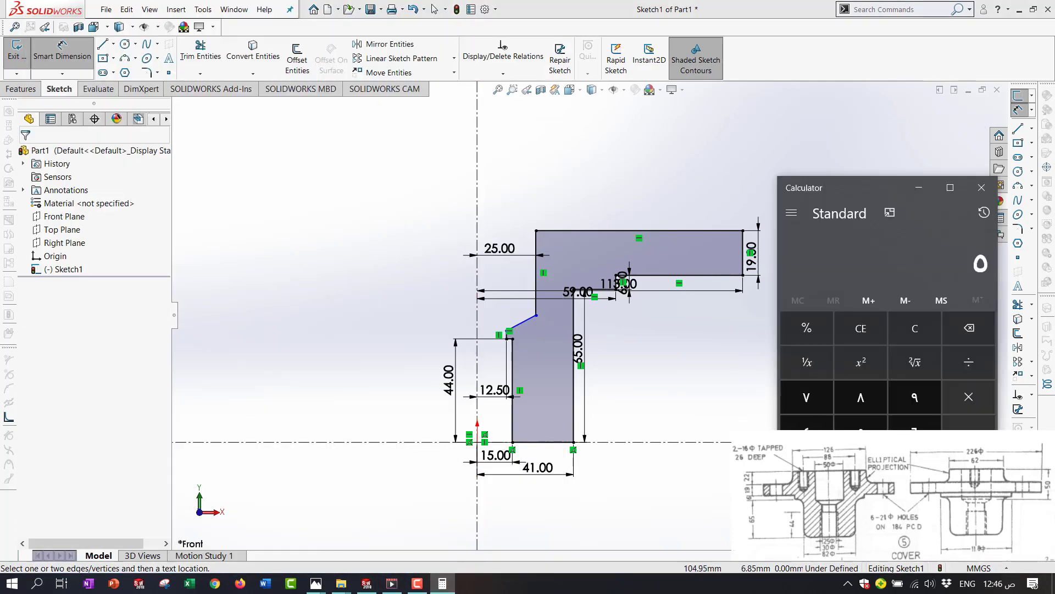
{"action": "left_click", "coordinate": [861, 501]}
{"action": "left_click", "coordinate": [984, 424]}
{"action": "left_click", "coordinate": [861, 467]}
{"action": "left_click", "coordinate": [861, 467]}
{"action": "left_click", "coordinate": [969, 502]}
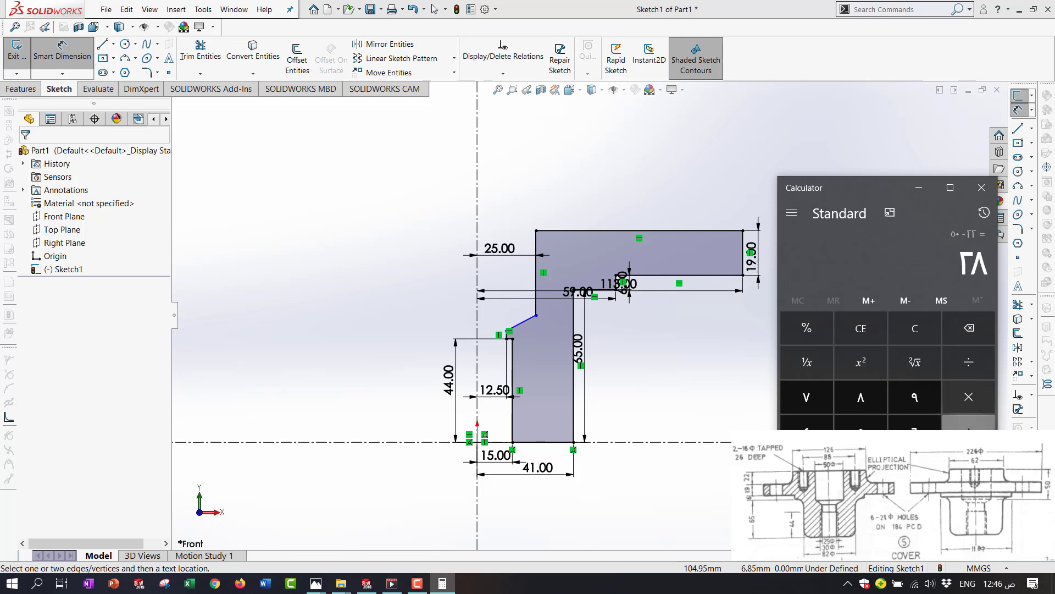
Compute 22 − 19 in the calculator and return to the SOLIDWORKS sketch
{"action": "left_click", "coordinate": [969, 432]}
{"action": "left_click", "coordinate": [914, 432]}
{"action": "left_click", "coordinate": [969, 501]}
{"action": "left_click", "coordinate": [968, 432]}
{"action": "type", "text": "19"}
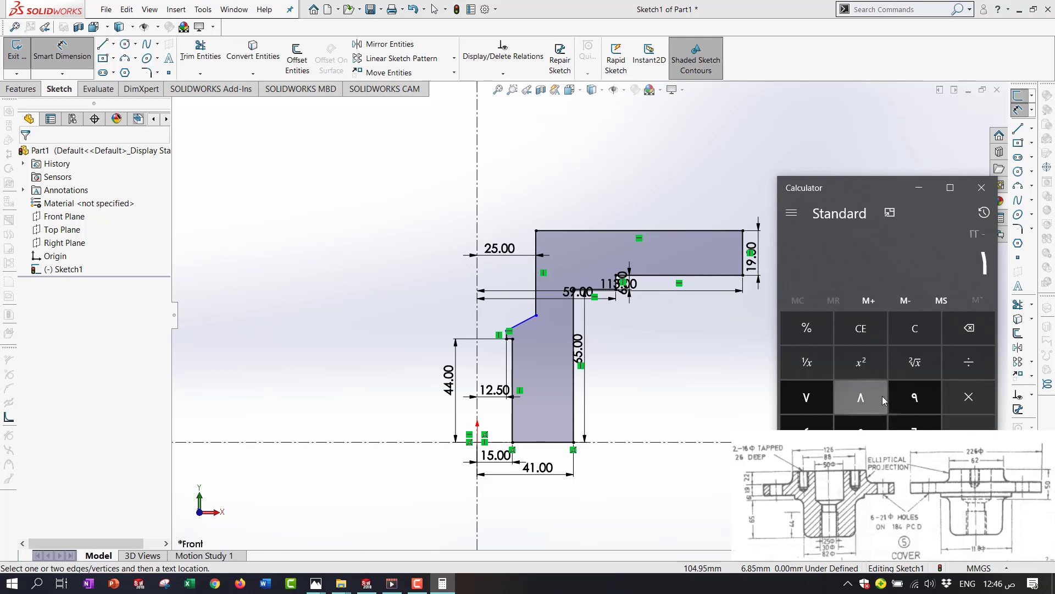
{"action": "key", "text": "Return"}
{"action": "left_click", "coordinate": [919, 188]}
Move the upper end of the sloped line up along the upper inner wall to about 61 mm above the origin
{"action": "scroll", "coordinate": [514, 347], "scroll_direction": "up", "scroll_amount": 5}
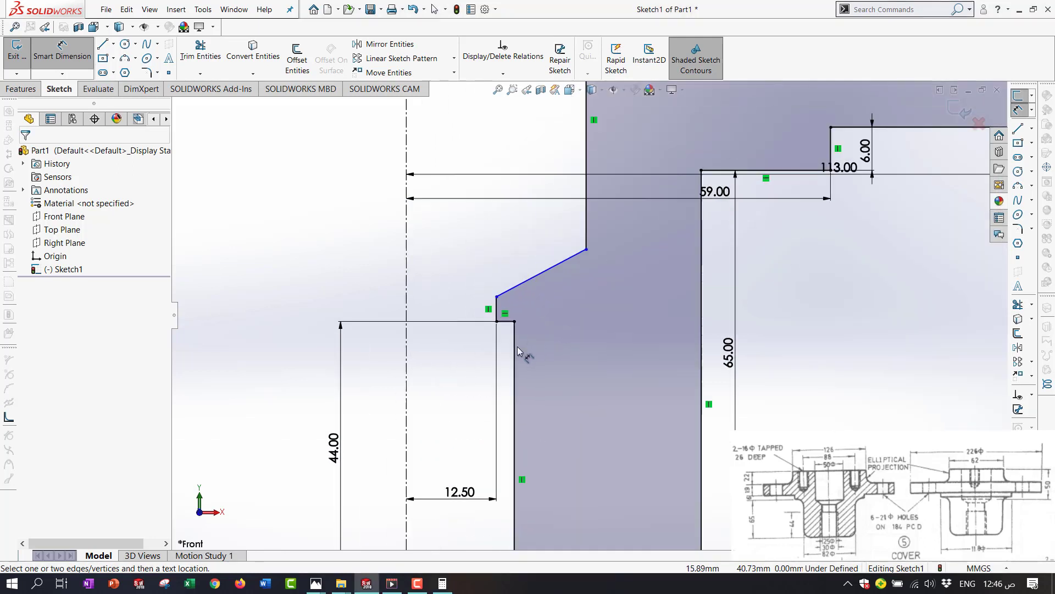
{"action": "scroll", "coordinate": [510, 357], "scroll_direction": "down", "scroll_amount": 3}
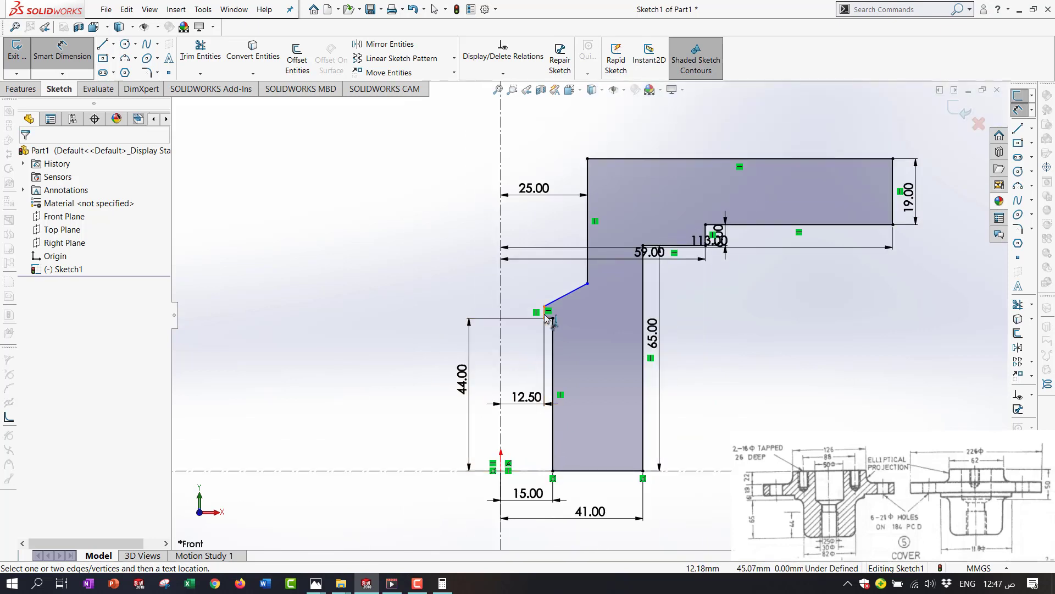
{"action": "left_click", "coordinate": [572, 293]}
{"action": "scroll", "coordinate": [603, 265], "scroll_direction": "up", "scroll_amount": 1}
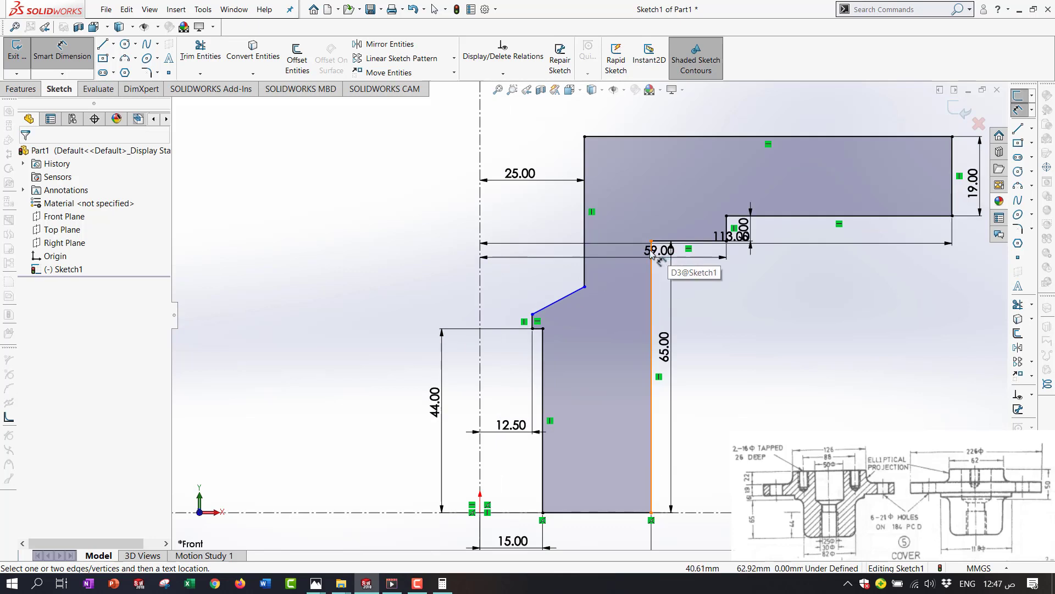
{"action": "key", "text": "Escape"}
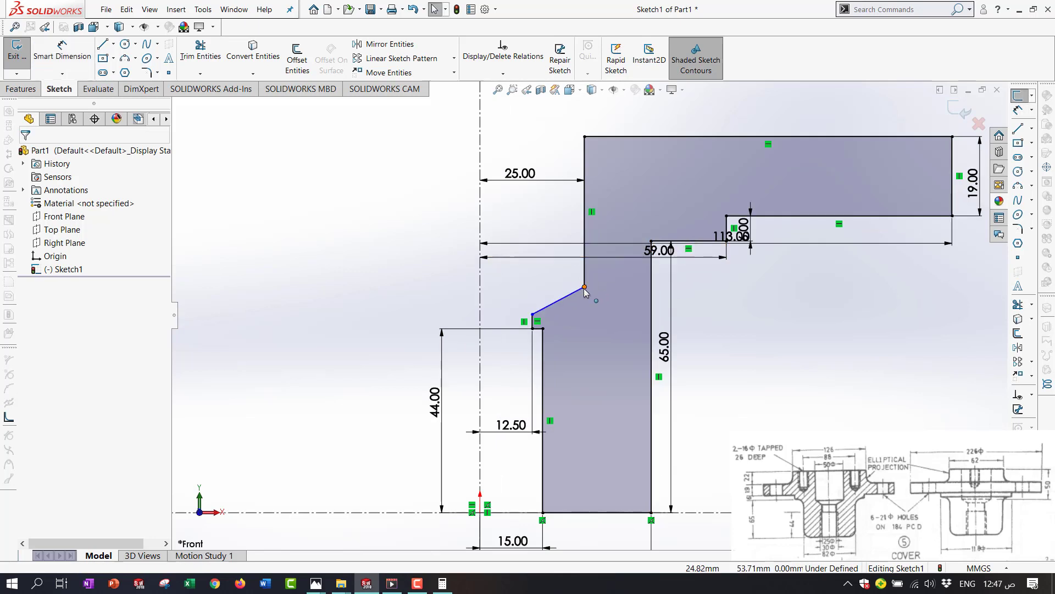
{"action": "left_click_drag", "start_coordinate": [584, 286], "coordinate": [593, 257]}
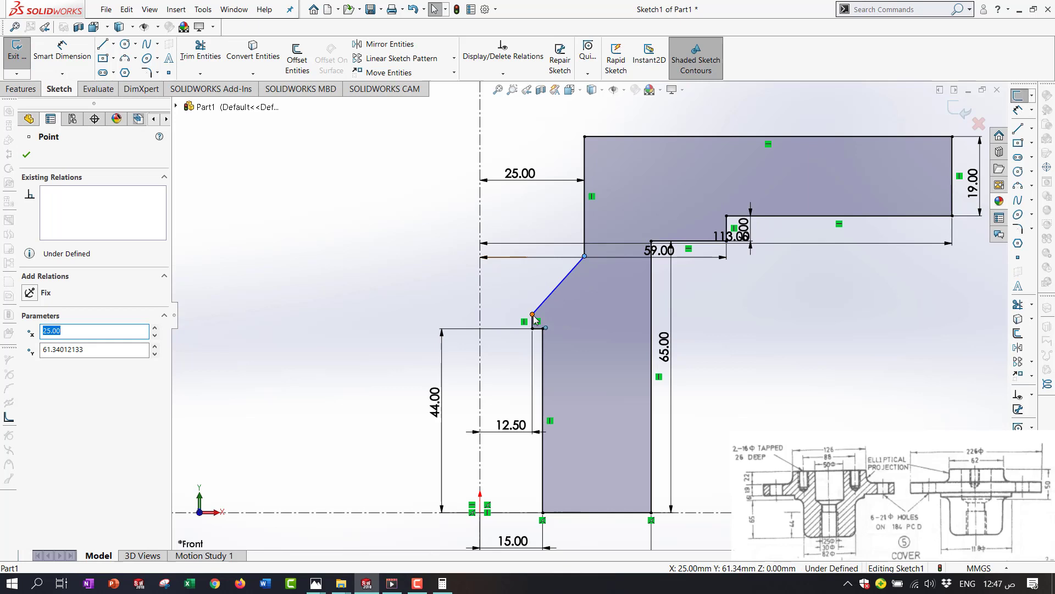
Dimension the vertical distance between the sloped line's upper end and the horizontal shoulder line as 3 mm
{"action": "scroll", "coordinate": [662, 257], "scroll_direction": "up", "scroll_amount": 3}
{"action": "left_click", "coordinate": [62, 53]}
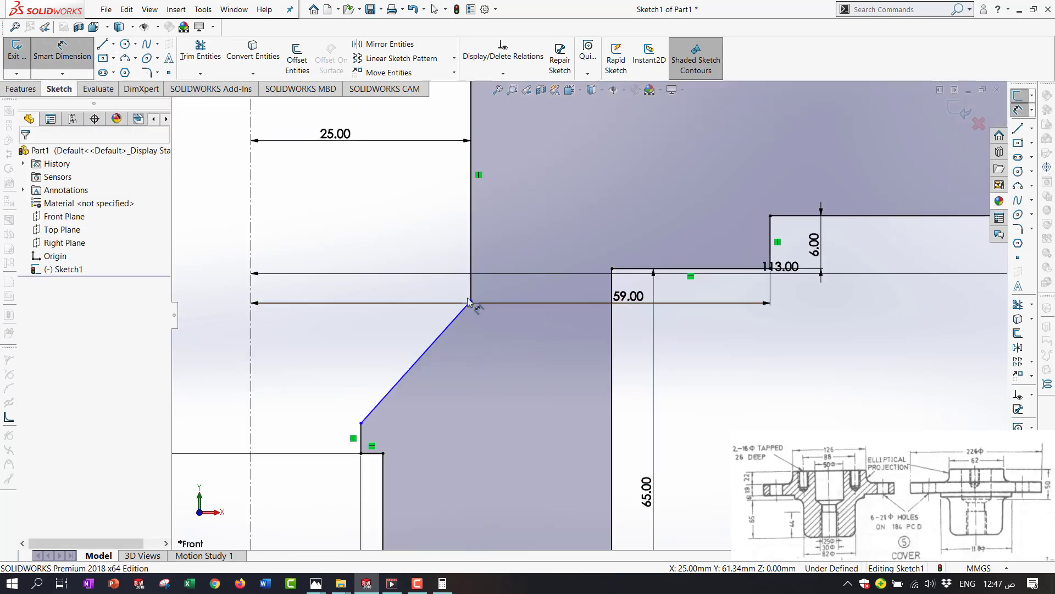
{"action": "left_click", "coordinate": [708, 269]}
{"action": "left_click", "coordinate": [758, 301]}
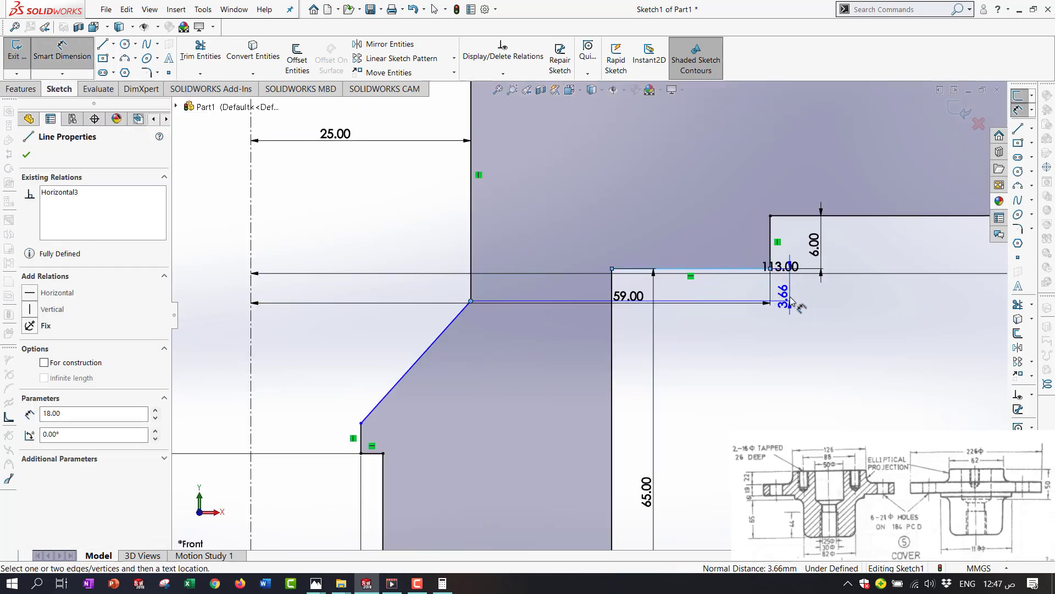
{"action": "left_click", "coordinate": [835, 295]}
{"action": "type", "text": "3"}
{"action": "key", "text": "Return"}
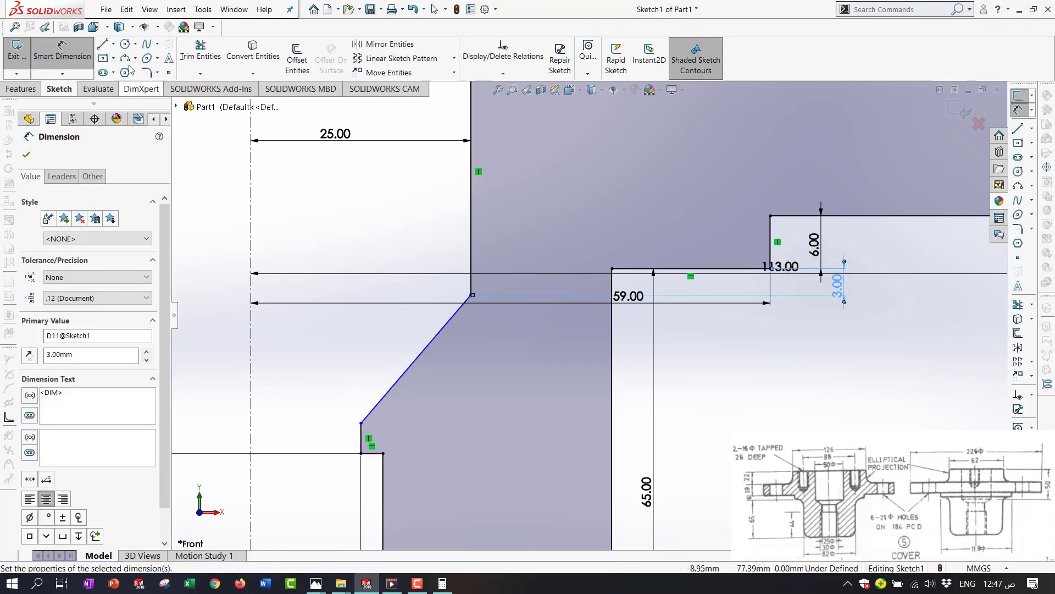
Draw a short horizontal centerline from the sloped line's lower end into the profile
{"action": "left_click", "coordinate": [113, 44]}
{"action": "left_click", "coordinate": [132, 70]}
{"action": "left_click", "coordinate": [361, 423]}
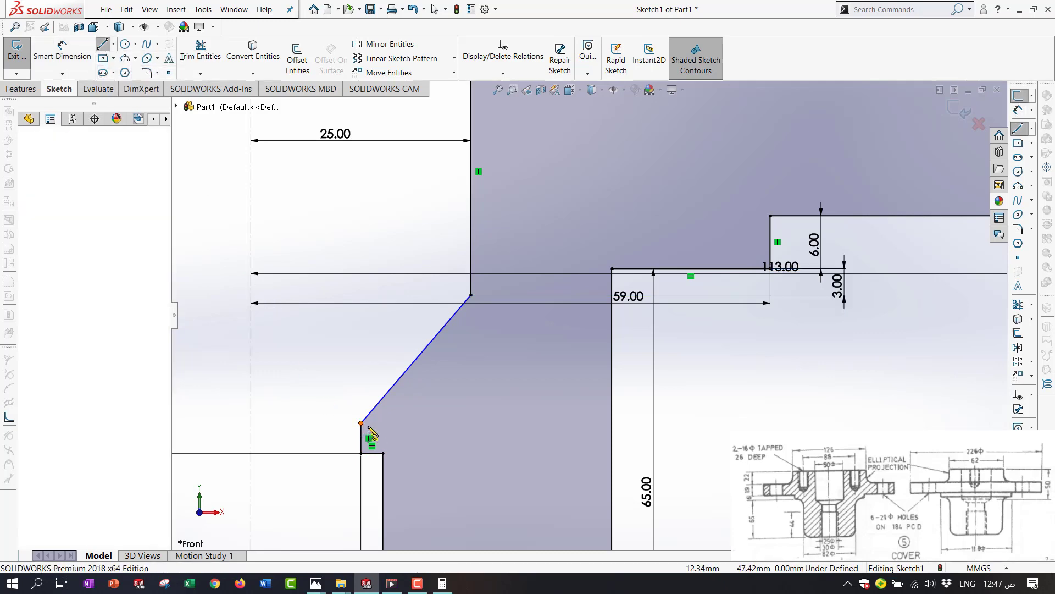
{"action": "left_click", "coordinate": [451, 423]}
Dimension the angle between the sloped line and the short horizontal centerline as 45 degrees and finish dimensioning
{"action": "key", "text": "d"}
{"action": "left_click", "coordinate": [401, 377]}
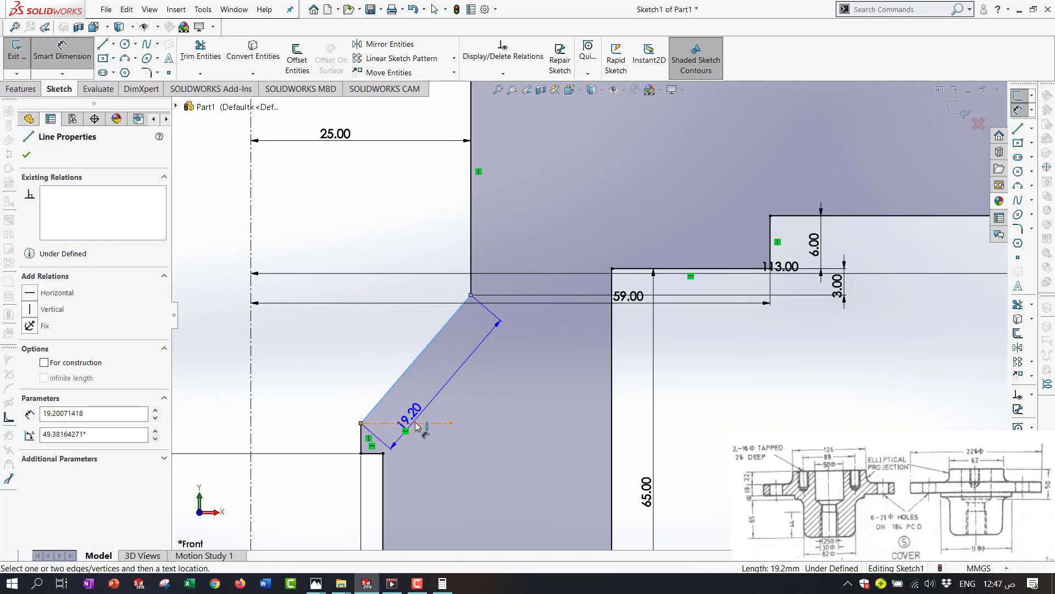
{"action": "left_click", "coordinate": [418, 424]}
{"action": "left_click", "coordinate": [425, 395]}
{"action": "type", "text": "45"}
{"action": "key", "text": "Return"}
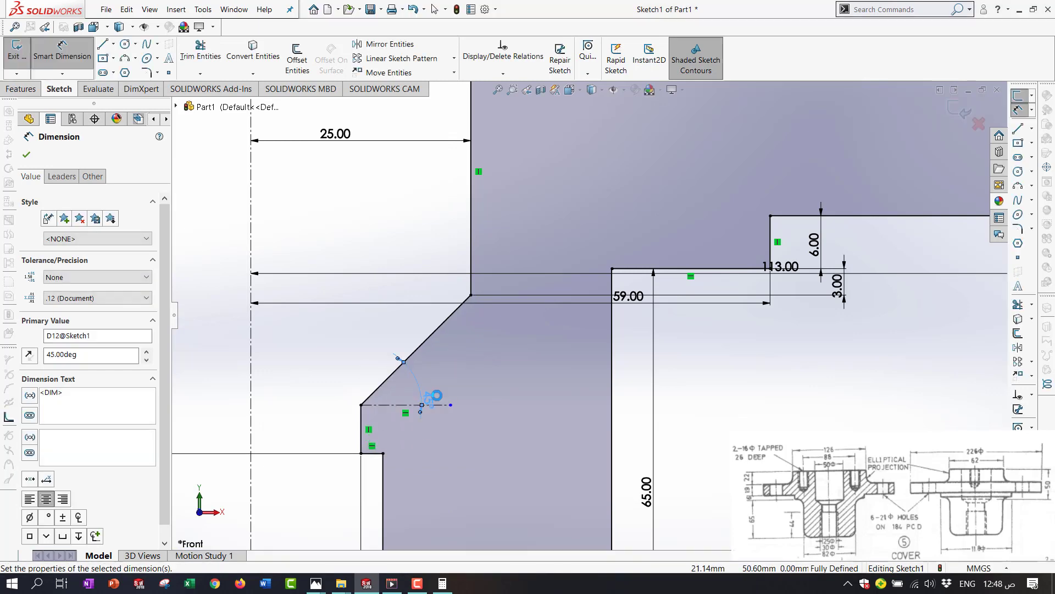
{"action": "scroll", "coordinate": [533, 329], "scroll_direction": "up", "scroll_amount": 4}
{"action": "scroll", "coordinate": [534, 329], "scroll_direction": "down", "scroll_amount": 3}
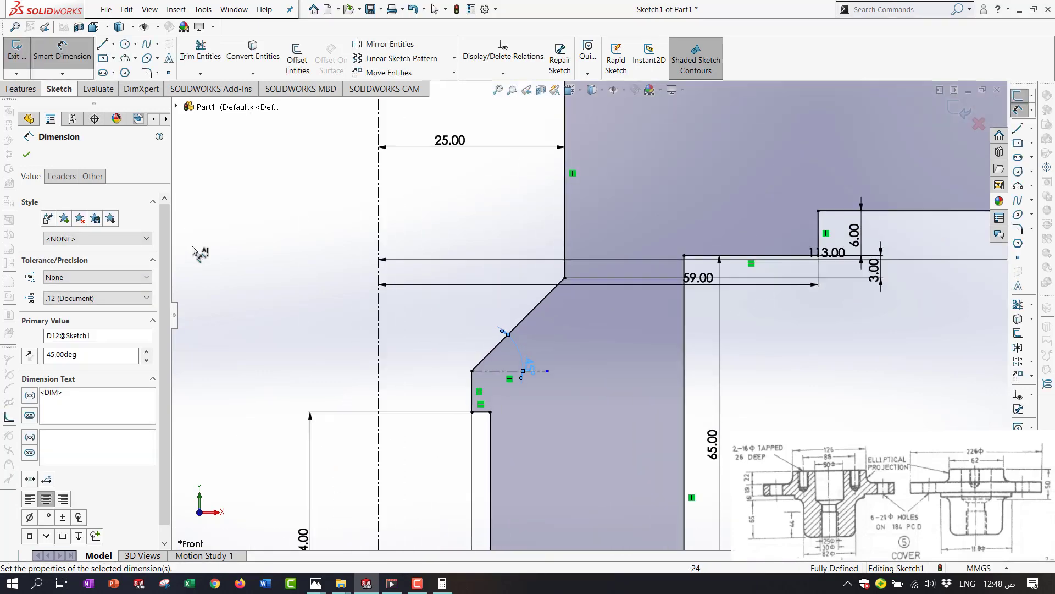
{"action": "left_click", "coordinate": [26, 156]}
{"action": "scroll", "coordinate": [495, 374], "scroll_direction": "up", "scroll_amount": 3}
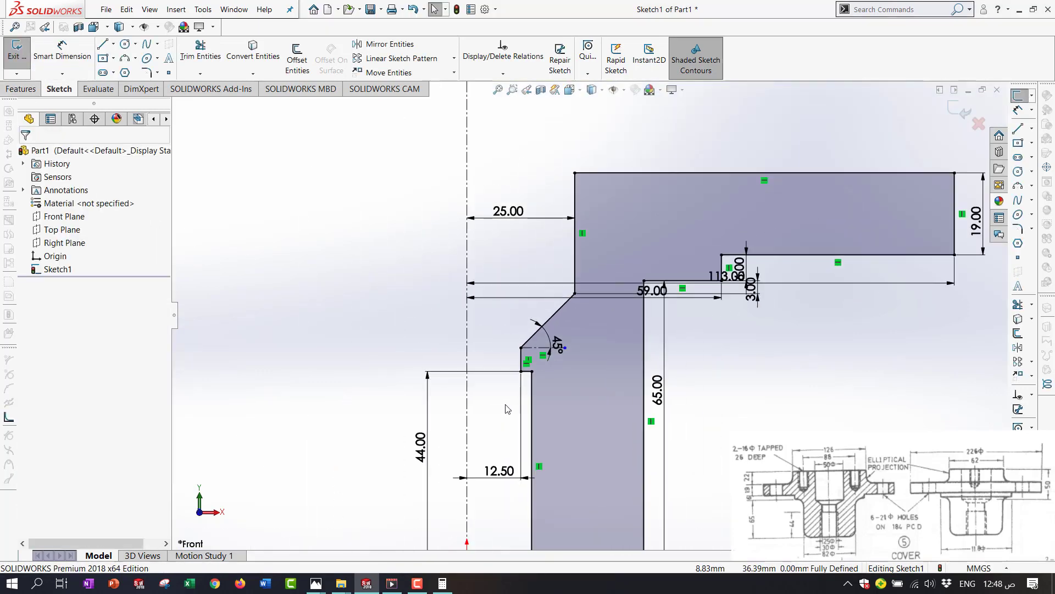
Try to dimension the short vertical wall between the small inner step and the sloped line
{"action": "left_click", "coordinate": [521, 347]}
{"action": "key", "text": "Escape"}
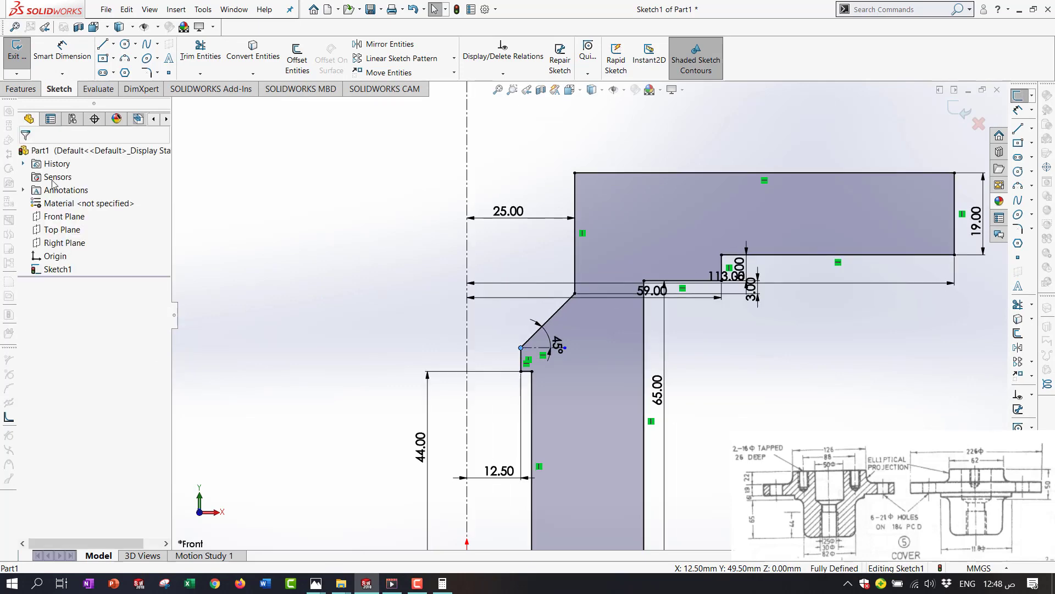
{"action": "scroll", "coordinate": [522, 360], "scroll_direction": "down", "scroll_amount": 5}
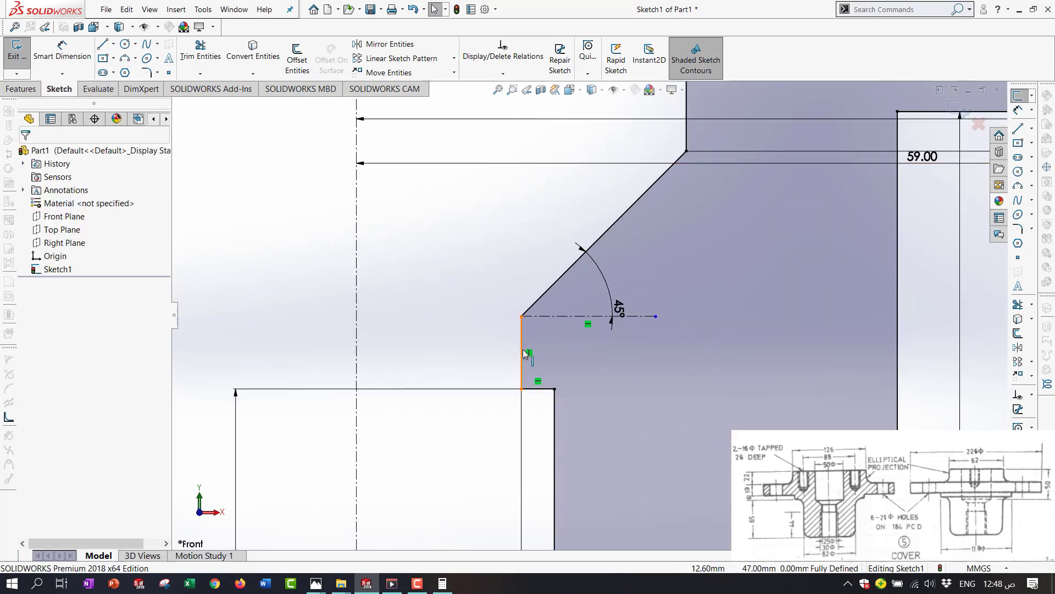
{"action": "left_click", "coordinate": [73, 53]}
{"action": "left_click", "coordinate": [522, 348]}
{"action": "left_click", "coordinate": [485, 353]}
{"action": "left_click", "coordinate": [634, 252]}
{"action": "scroll", "coordinate": [605, 275], "scroll_direction": "up", "scroll_amount": 3}
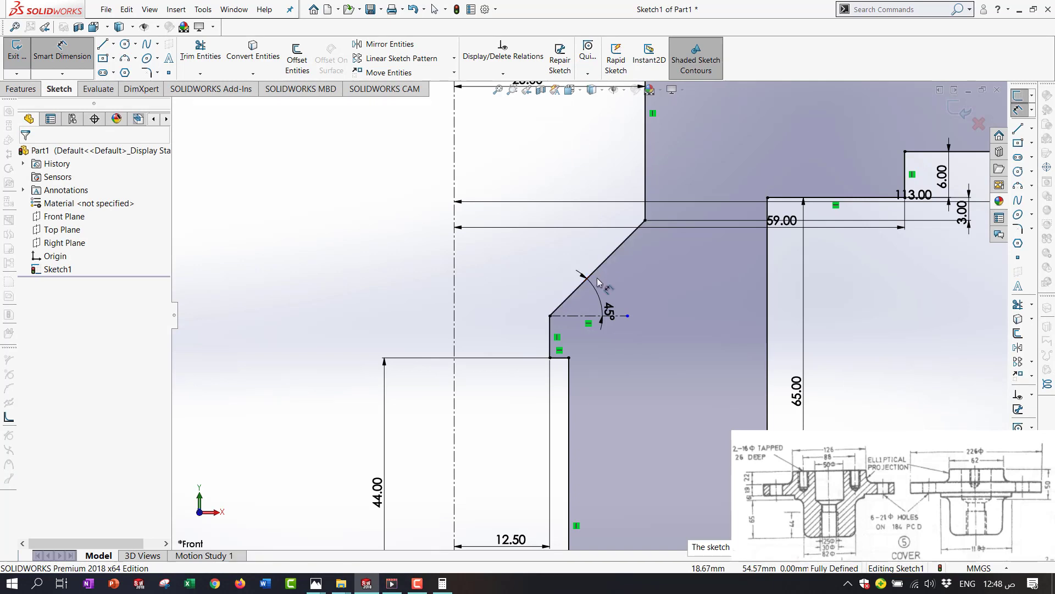
Revolve the closed half profile 360 degrees about the vertical centerline through the origin to create the solid cover body
{"action": "scroll", "coordinate": [598, 282], "scroll_direction": "up", "scroll_amount": 4}
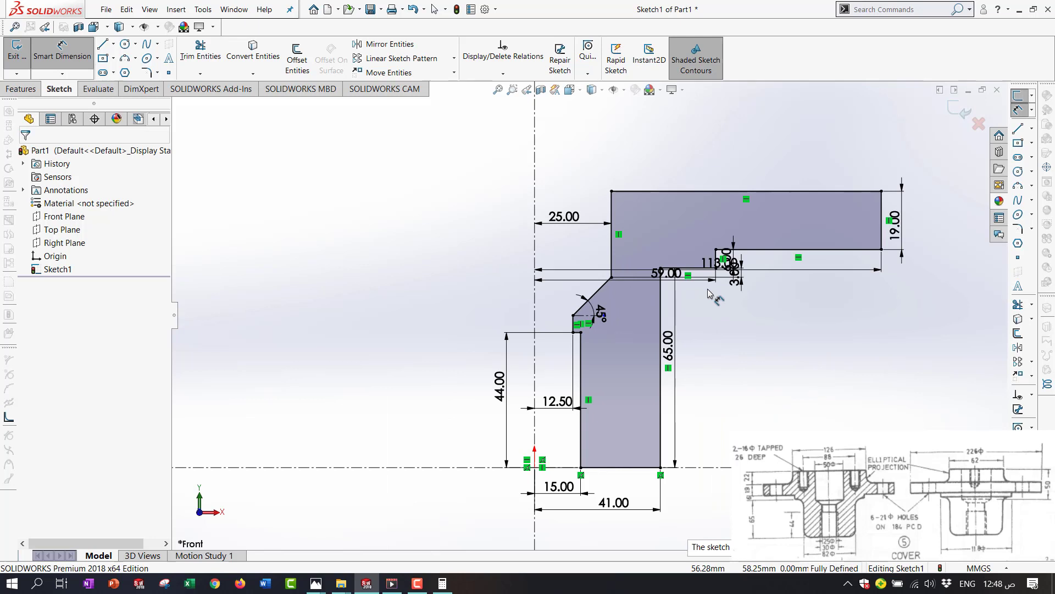
{"action": "scroll", "coordinate": [608, 324], "scroll_direction": "down", "scroll_amount": 2}
{"action": "scroll", "coordinate": [608, 325], "scroll_direction": "up", "scroll_amount": 2}
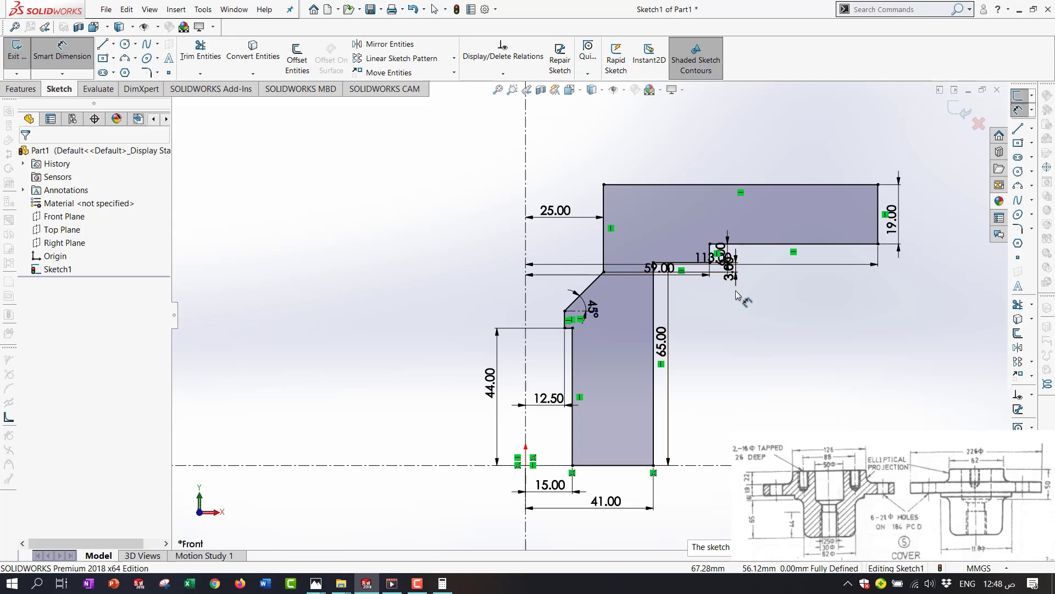
{"action": "left_click", "coordinate": [21, 88]}
{"action": "left_click", "coordinate": [61, 55]}
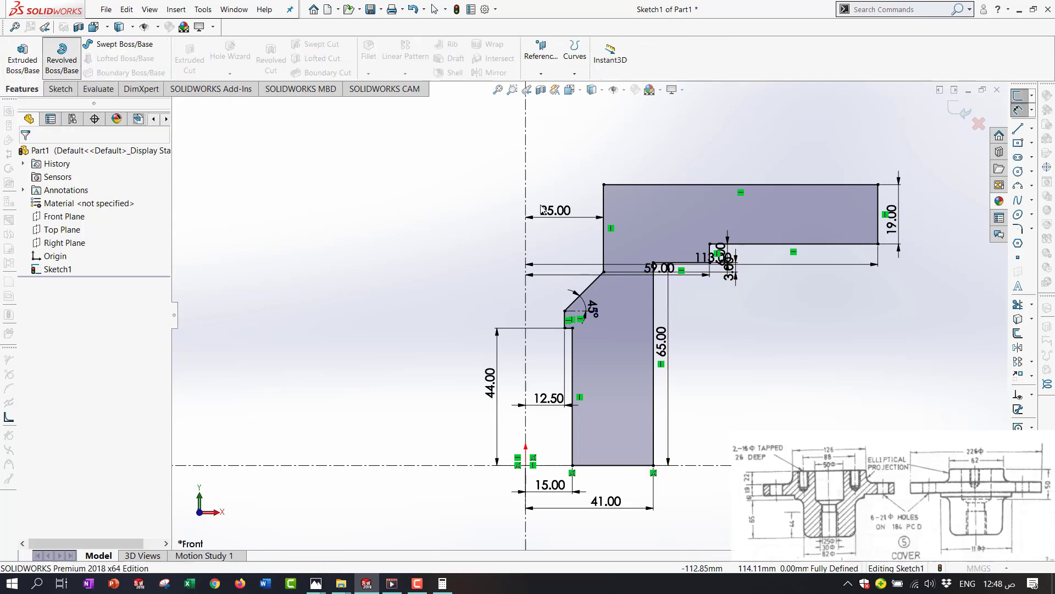
{"action": "left_click", "coordinate": [548, 229]}
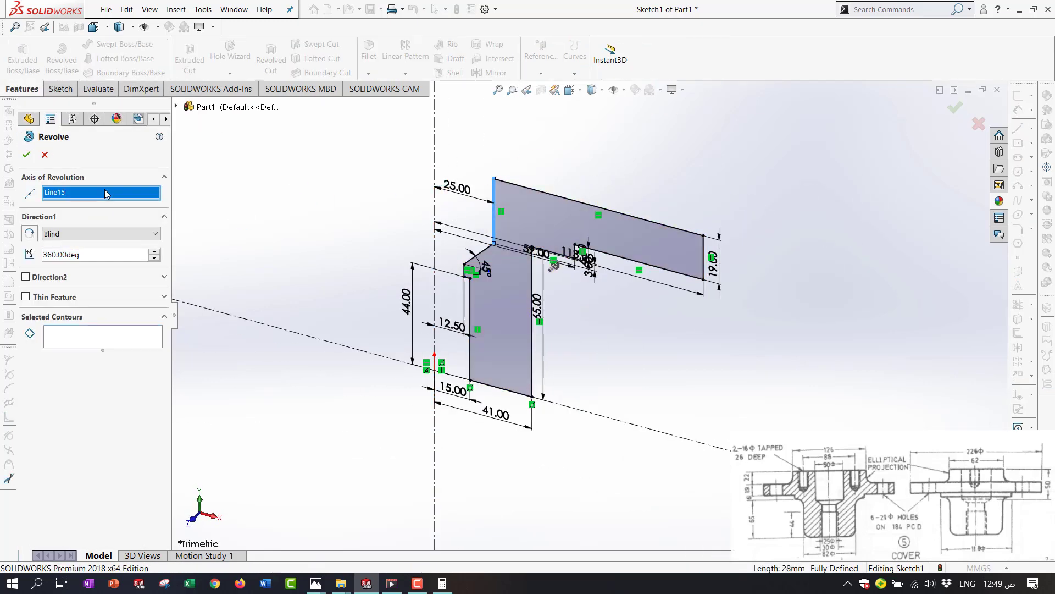
{"action": "key", "text": "Delete"}
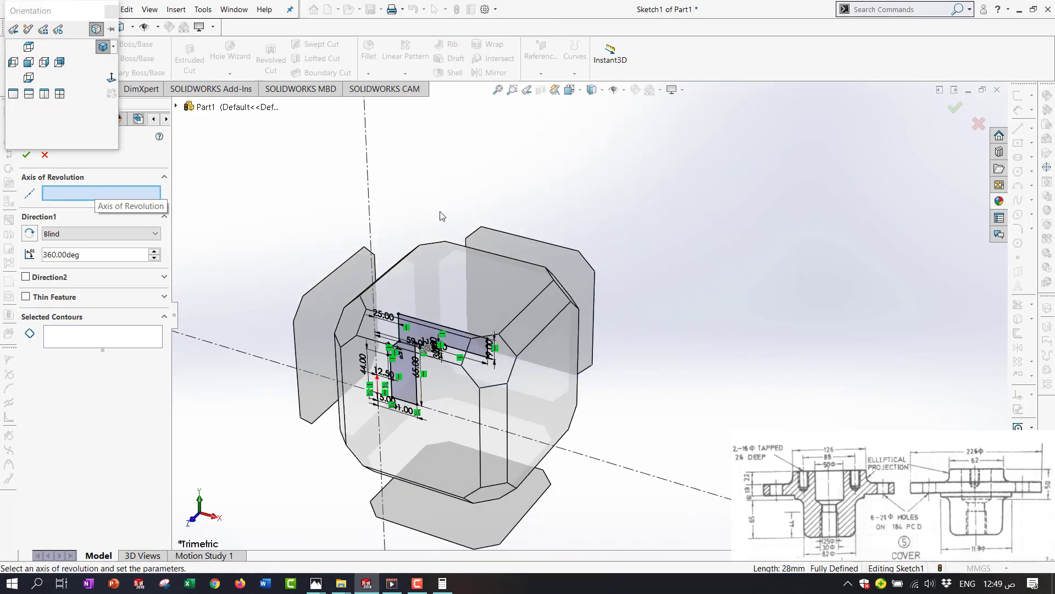
{"action": "key", "text": "ctrl+8"}
{"action": "left_click", "coordinate": [384, 156]}
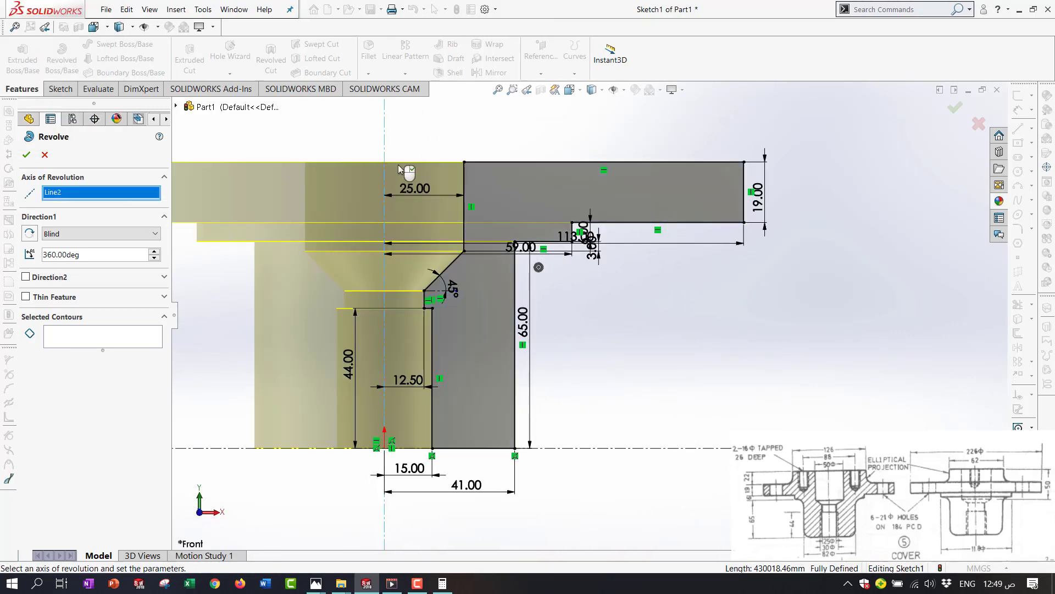
{"action": "left_click", "coordinate": [26, 155]}
Inspect the revolved body's interior with a temporary section view on the Front Plane and return to the full model
{"action": "mouse_move", "coordinate": [402, 231]}
{"action": "middle_mouse_down"}
{"action": "mouse_move", "coordinate": [511, 156]}
{"action": "mouse_move", "coordinate": [490, 161]}
{"action": "middle_mouse_up"}
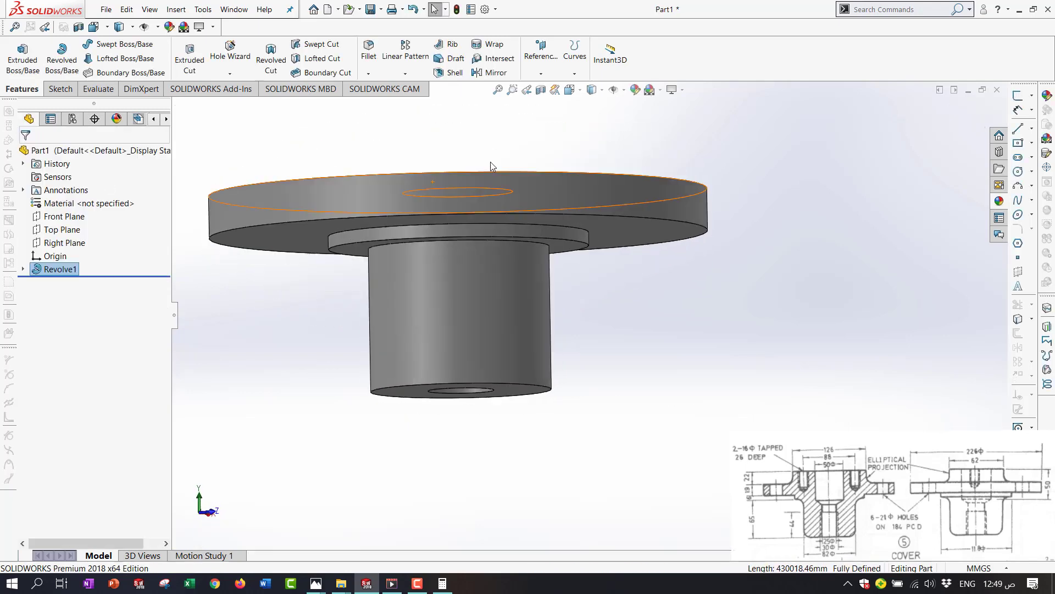
{"action": "left_click", "coordinate": [526, 89]}
{"action": "left_click", "coordinate": [541, 90]}
{"action": "middle_click_drag", "start_coordinate": [561, 181], "coordinate": [461, 195]}
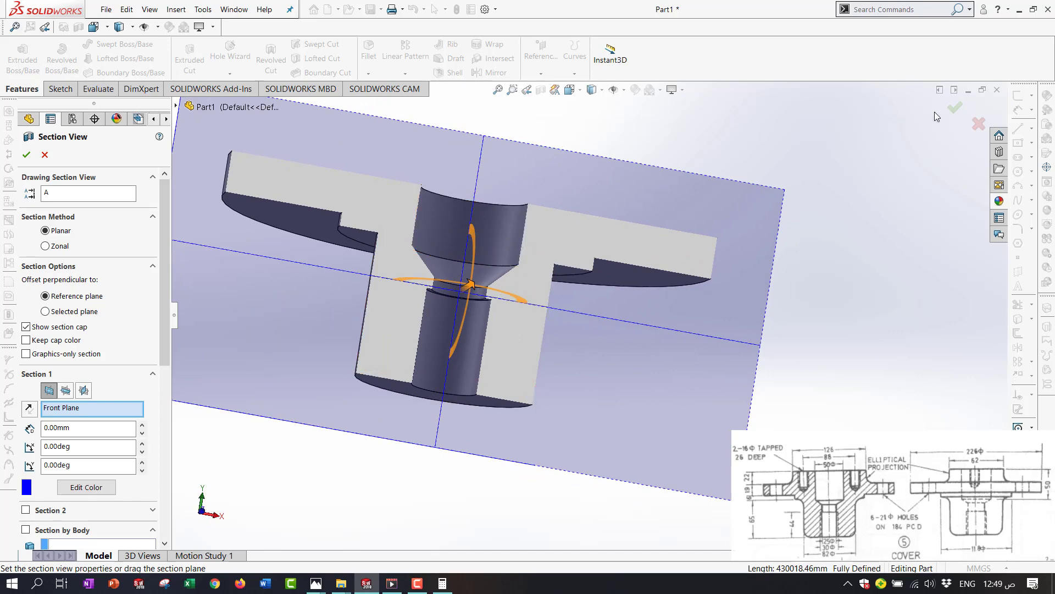
{"action": "left_click", "coordinate": [956, 109]}
{"action": "middle_click_drag", "start_coordinate": [549, 308], "coordinate": [549, 241]}
Reopen the revolve's profile sketch for editing and orient it to the Front view
{"action": "left_click", "coordinate": [60, 269]}
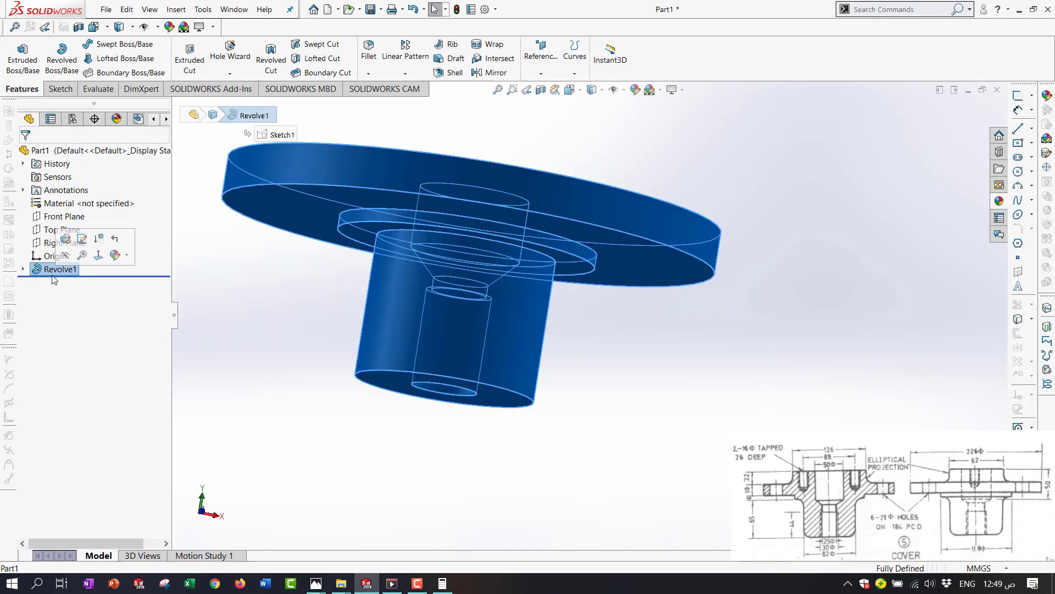
{"action": "left_click", "coordinate": [82, 239]}
{"action": "key", "text": "space"}
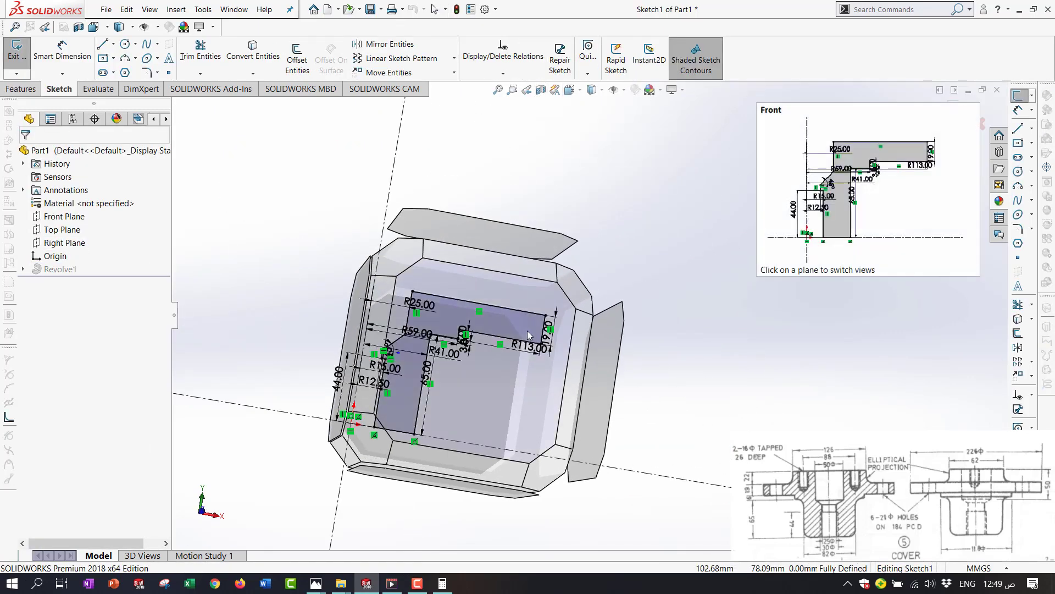
{"action": "left_click", "coordinate": [527, 331]}
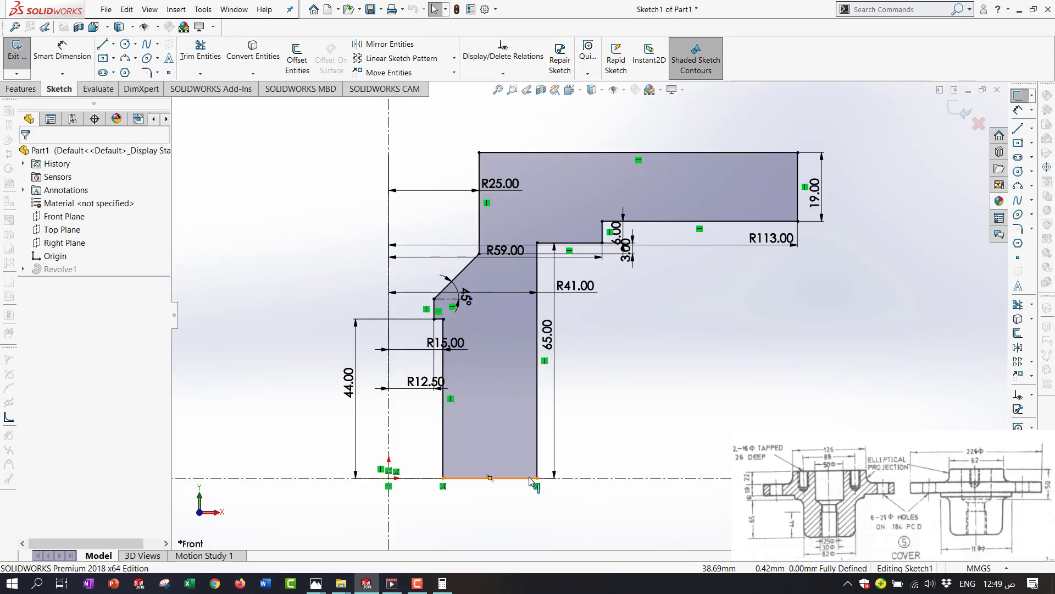
Add 10 mm sketch fillets at the outer vertical wall's lower corner and at its upper corner with the horizontal shoulder
{"action": "left_click", "coordinate": [146, 72]}
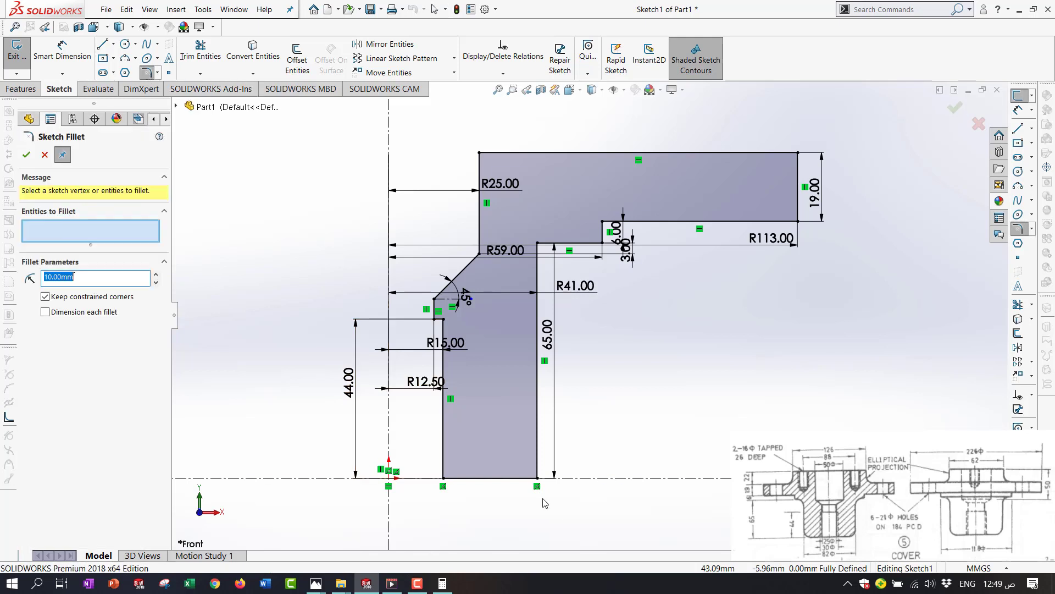
{"action": "left_click", "coordinate": [537, 478]}
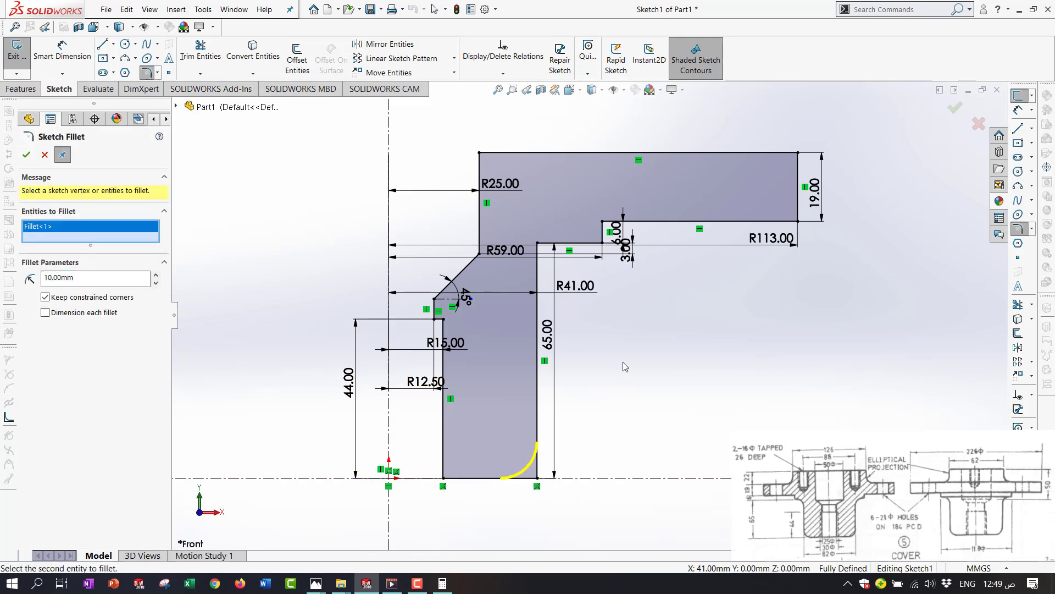
{"action": "left_click", "coordinate": [538, 243]}
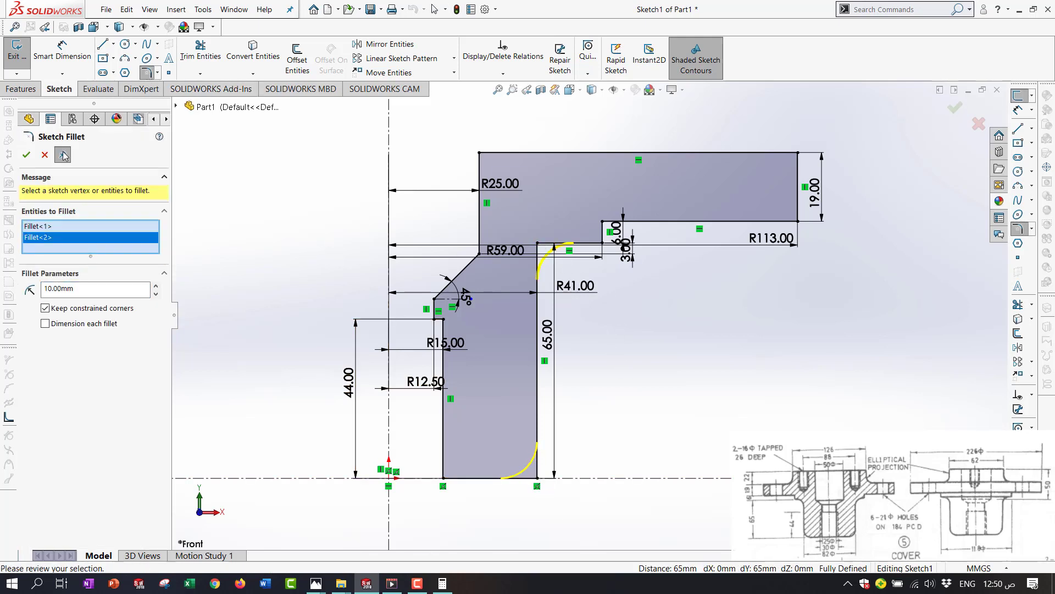
{"action": "left_click", "coordinate": [26, 155]}
{"action": "scroll", "coordinate": [625, 302], "scroll_direction": "down", "scroll_amount": 1}
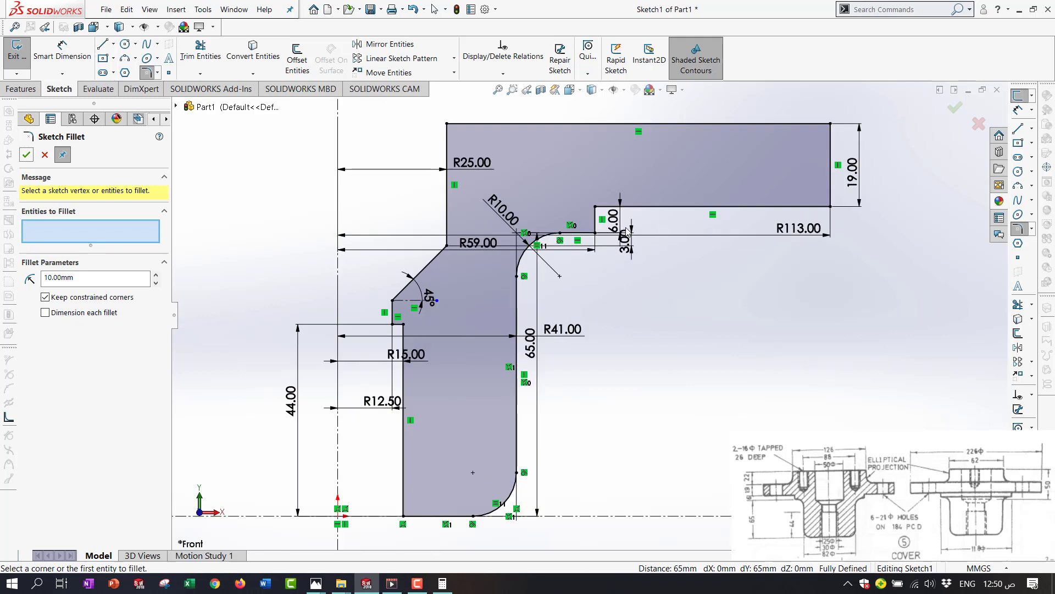
{"action": "left_click", "coordinate": [62, 52]}
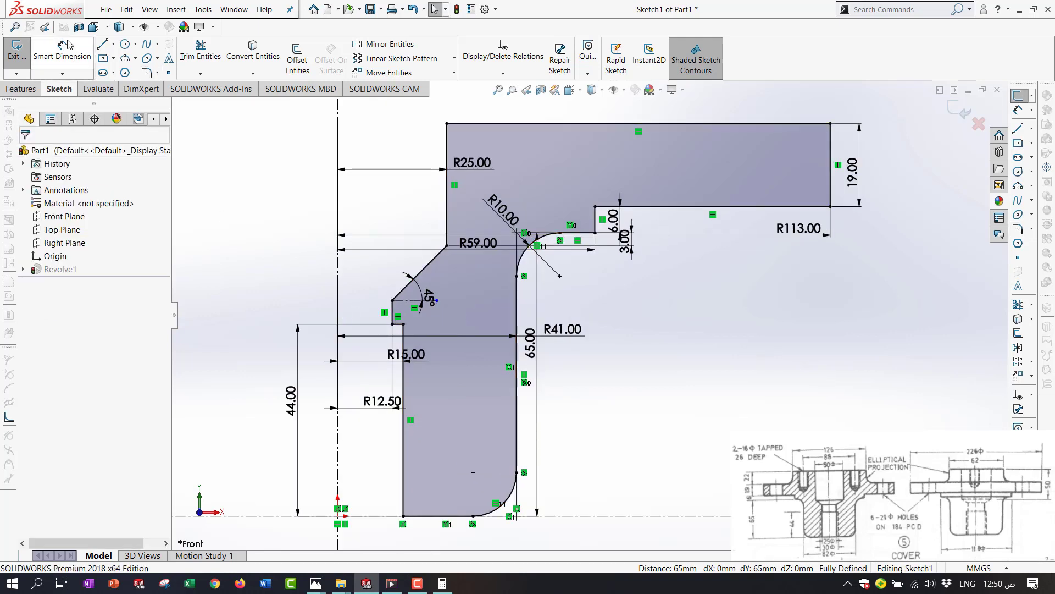
{"action": "left_click", "coordinate": [339, 315]}
{"action": "left_click", "coordinate": [392, 313]}
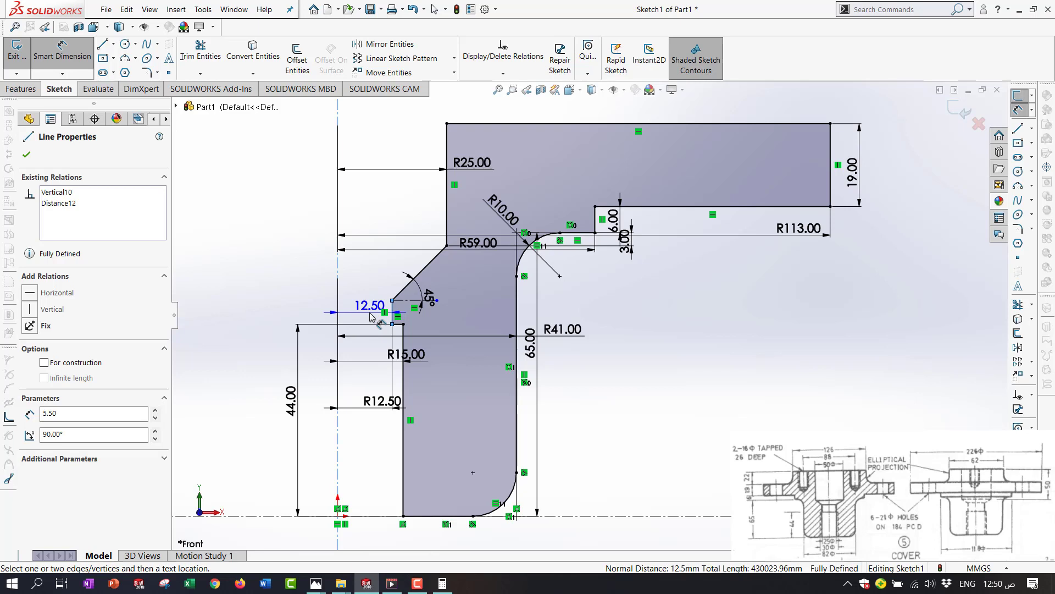
{"action": "key", "text": "Escape"}
{"action": "left_click", "coordinate": [392, 301]}
{"action": "key", "text": "Escape"}
{"action": "key", "text": "Escape"}
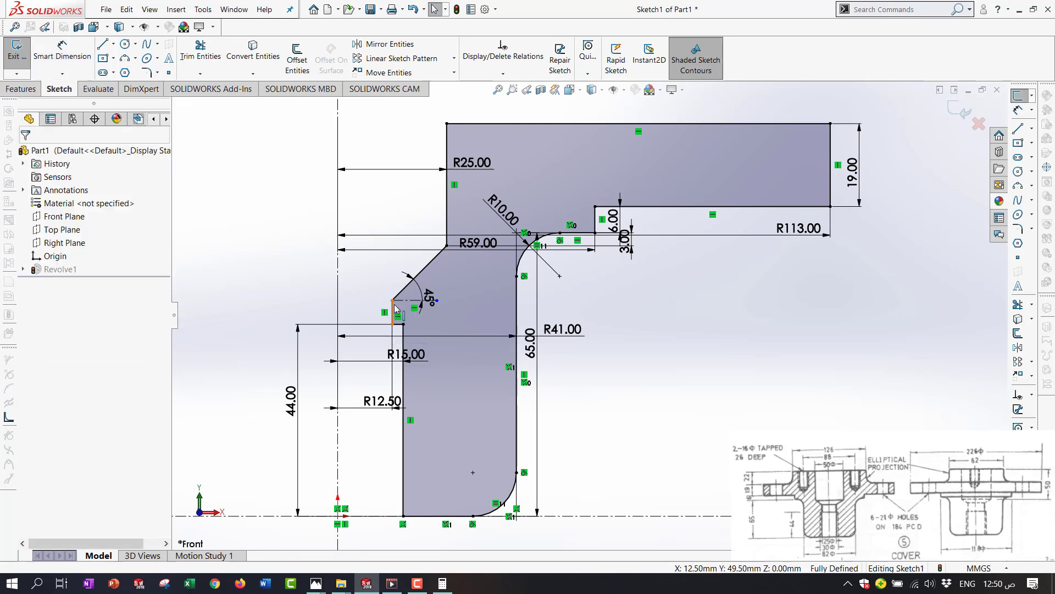
{"action": "left_click", "coordinate": [69, 57]}
{"action": "key", "text": "Escape"}
Delete the short horizontal centerline with its 45-degree angle dimension and move the sloped line's lower end up to about Y 55 mm
{"action": "left_click", "coordinate": [434, 300]}
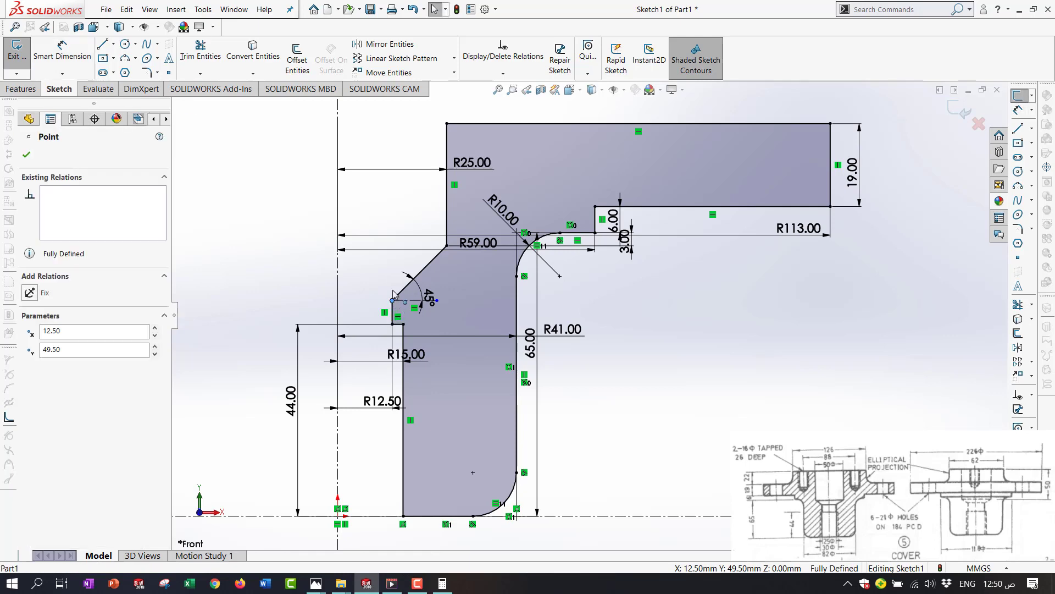
{"action": "key", "text": "Delete"}
{"action": "left_click", "coordinate": [416, 300]}
{"action": "key", "text": "Delete"}
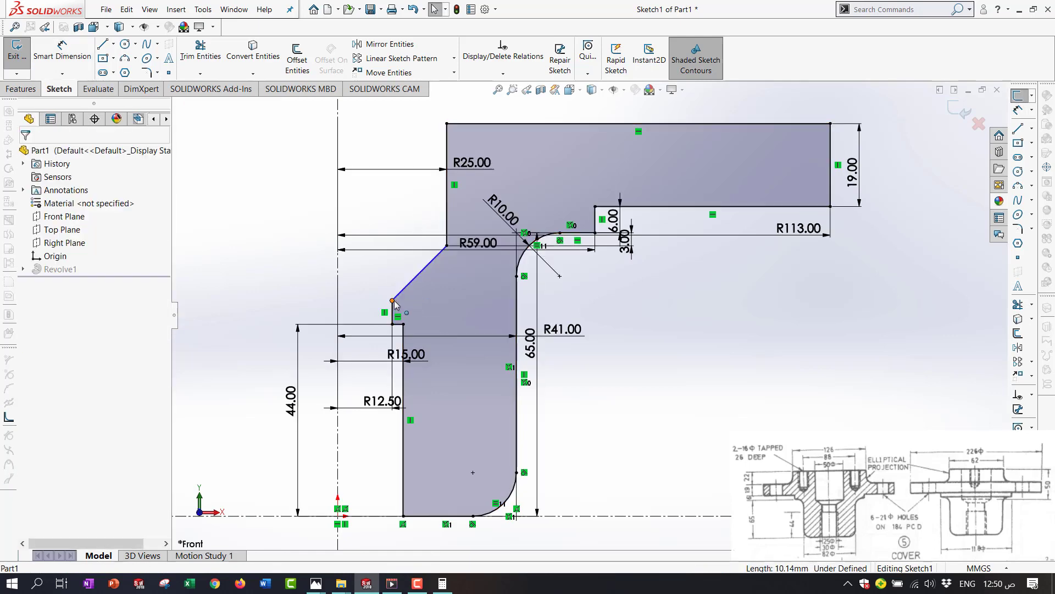
{"action": "left_click_drag", "start_coordinate": [392, 301], "coordinate": [397, 280]}
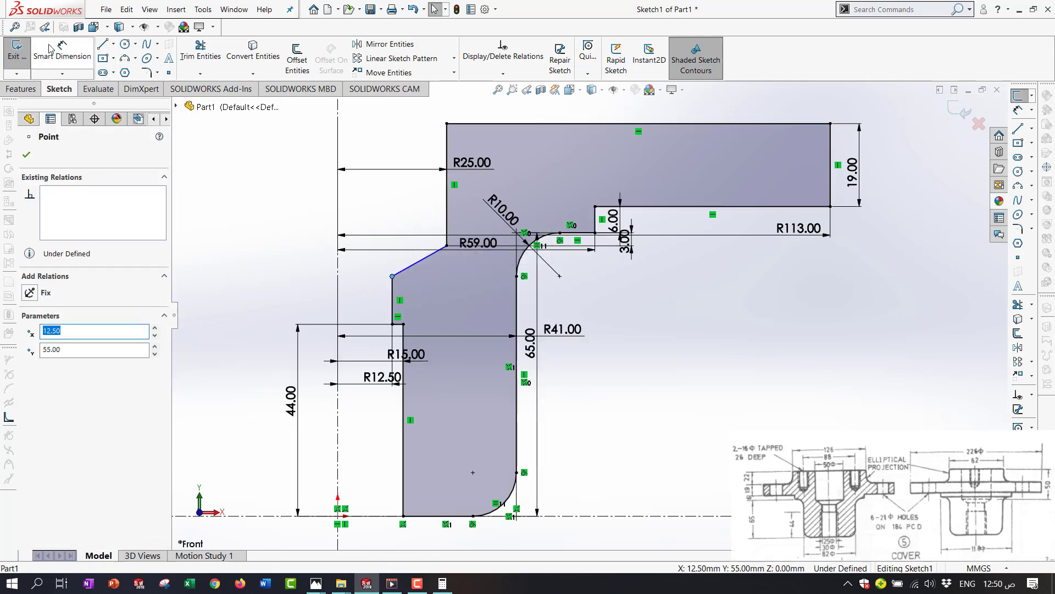
Dimension the short vertical wall below the sloped line as 10 mm
{"action": "left_click", "coordinate": [69, 57]}
{"action": "left_click", "coordinate": [393, 306]}
{"action": "left_click", "coordinate": [381, 303]}
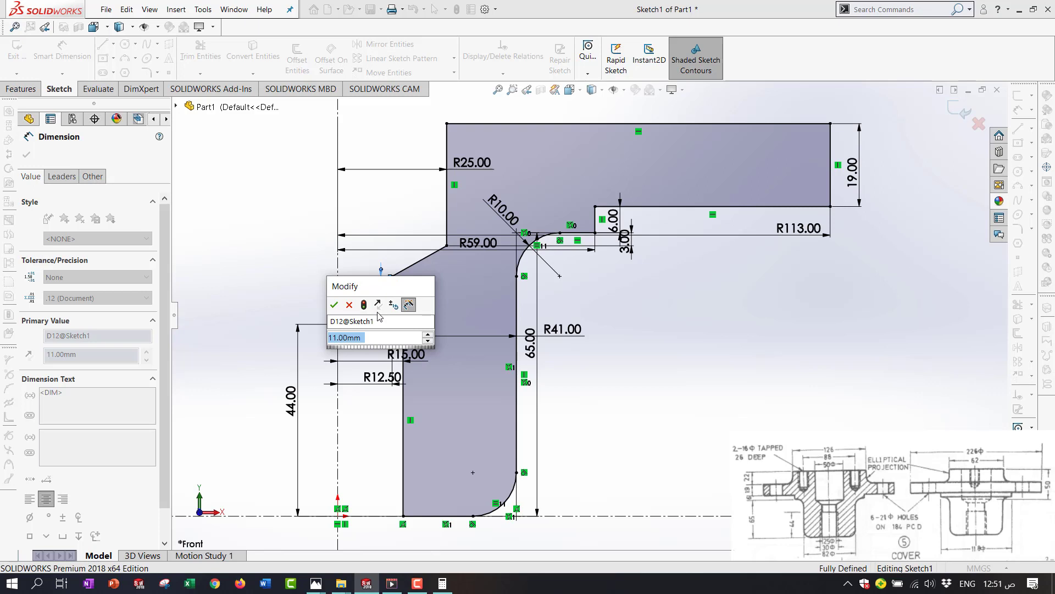
{"action": "type", "text": "10"}
{"action": "key", "text": "Return"}
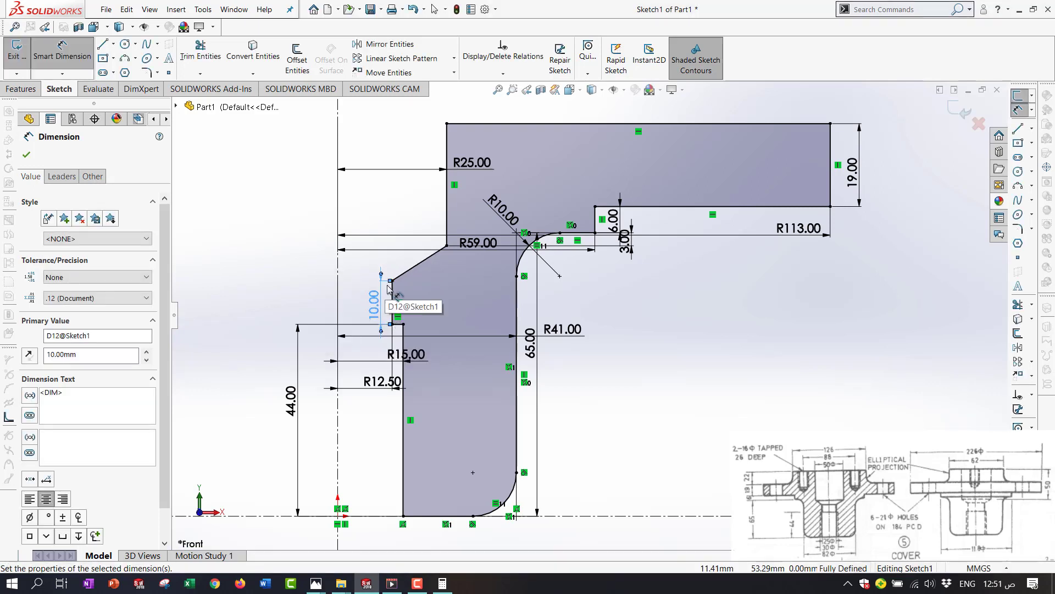
{"action": "left_click", "coordinate": [26, 154]}
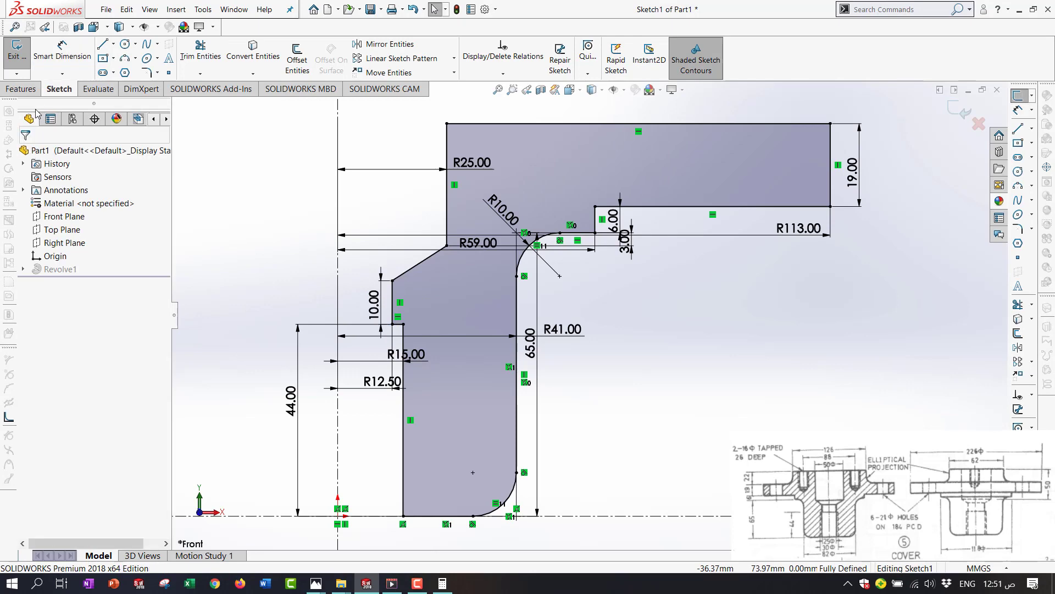
Draw a horizontal centerline about 10.5 mm long from the sloped line's lower end into the profile
{"action": "left_click", "coordinate": [113, 44]}
{"action": "left_click", "coordinate": [127, 73]}
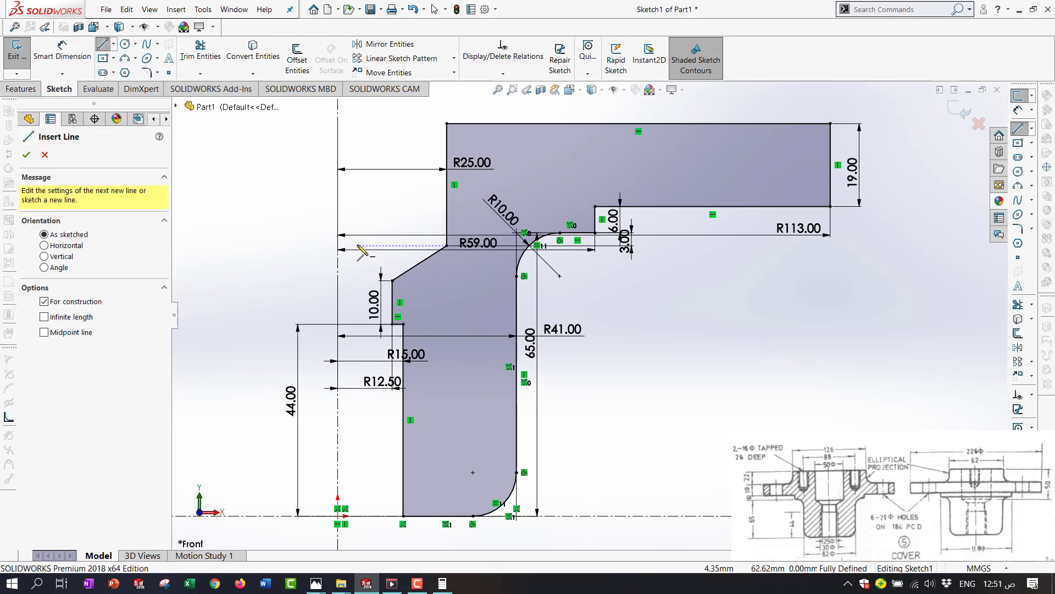
{"action": "left_click", "coordinate": [392, 281]}
{"action": "left_click", "coordinate": [438, 280]}
Try to dimension the angle between the sloped line and the new horizontal centerline
{"action": "left_click", "coordinate": [70, 57]}
{"action": "left_click", "coordinate": [416, 281]}
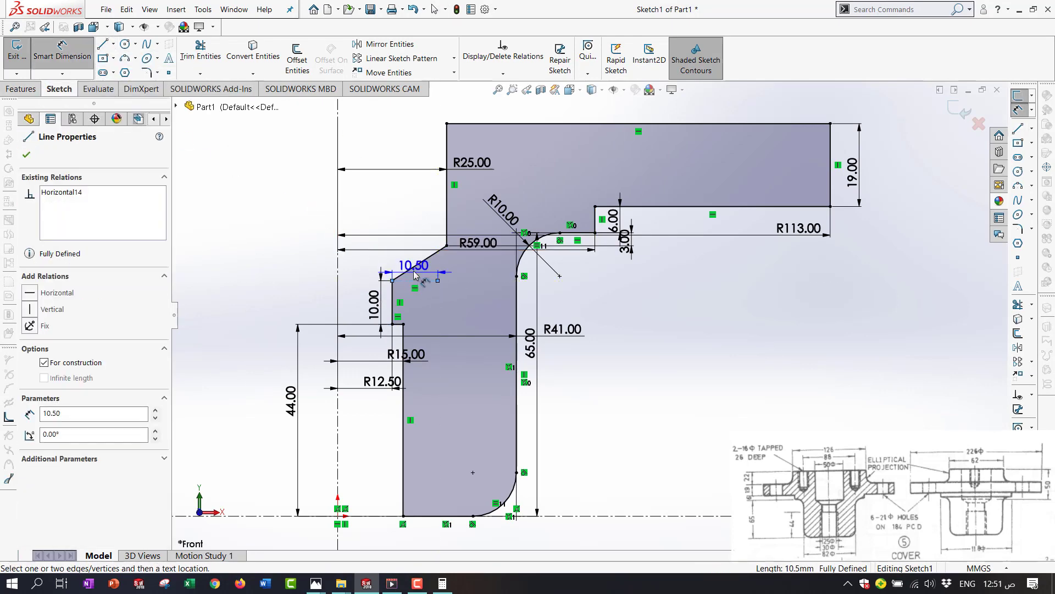
{"action": "left_click", "coordinate": [416, 266]}
{"action": "left_click", "coordinate": [426, 275]}
{"action": "left_click", "coordinate": [632, 251]}
{"action": "scroll", "coordinate": [380, 296], "scroll_direction": "down", "scroll_amount": 4}
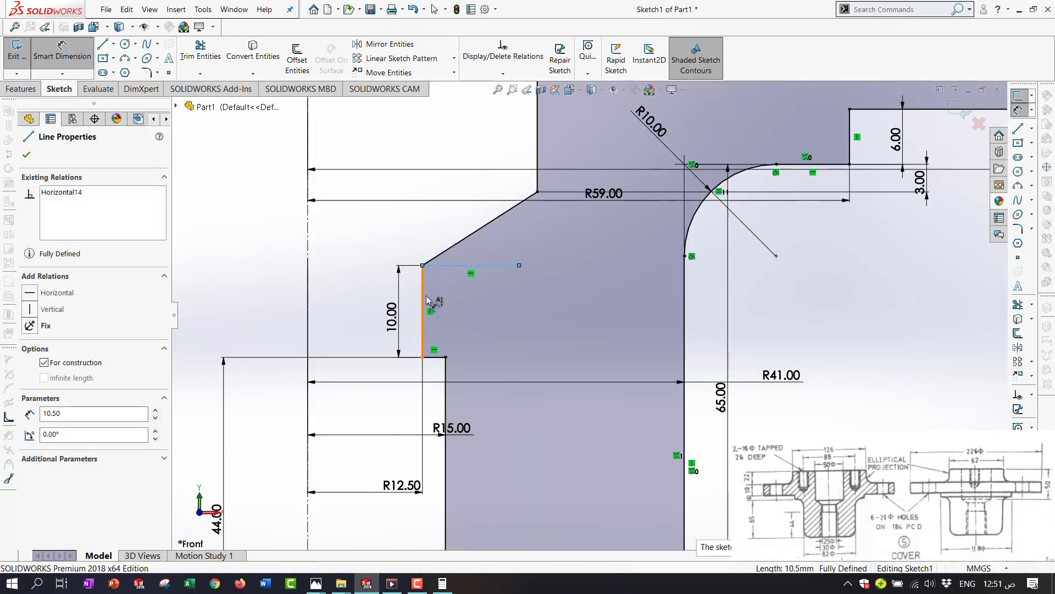
Delete the short wall's 10 mm dimension and dimension the angle between the sloped line and the short horizontal centerline as 45 degrees
{"action": "left_click", "coordinate": [397, 320]}
{"action": "key", "text": "Delete"}
{"action": "left_click", "coordinate": [457, 265]}
{"action": "left_click", "coordinate": [460, 243]}
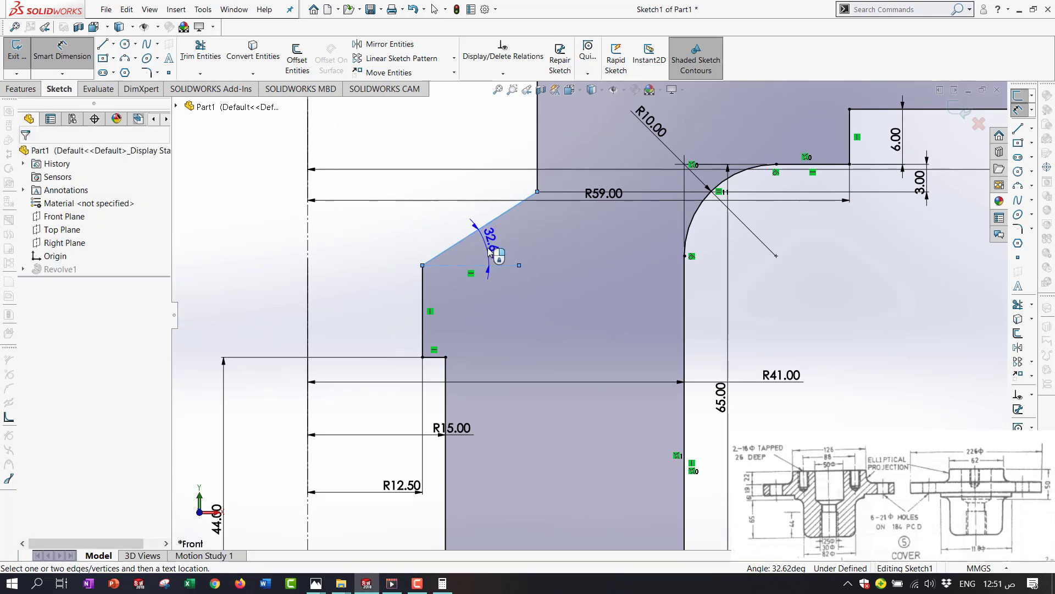
{"action": "left_click", "coordinate": [495, 251]}
{"action": "type", "text": "45"}
{"action": "key", "text": "Return"}
{"action": "scroll", "coordinate": [519, 272], "scroll_direction": "up", "scroll_amount": 1}
{"action": "scroll", "coordinate": [520, 272], "scroll_direction": "up", "scroll_amount": 1}
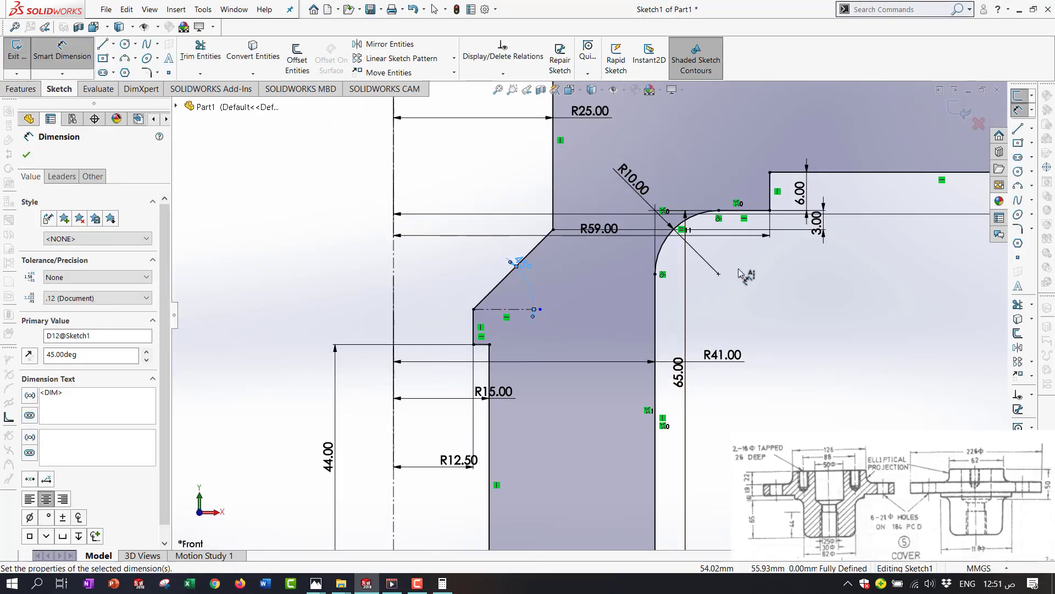
{"action": "left_click", "coordinate": [26, 155]}
{"action": "key", "text": "Escape"}
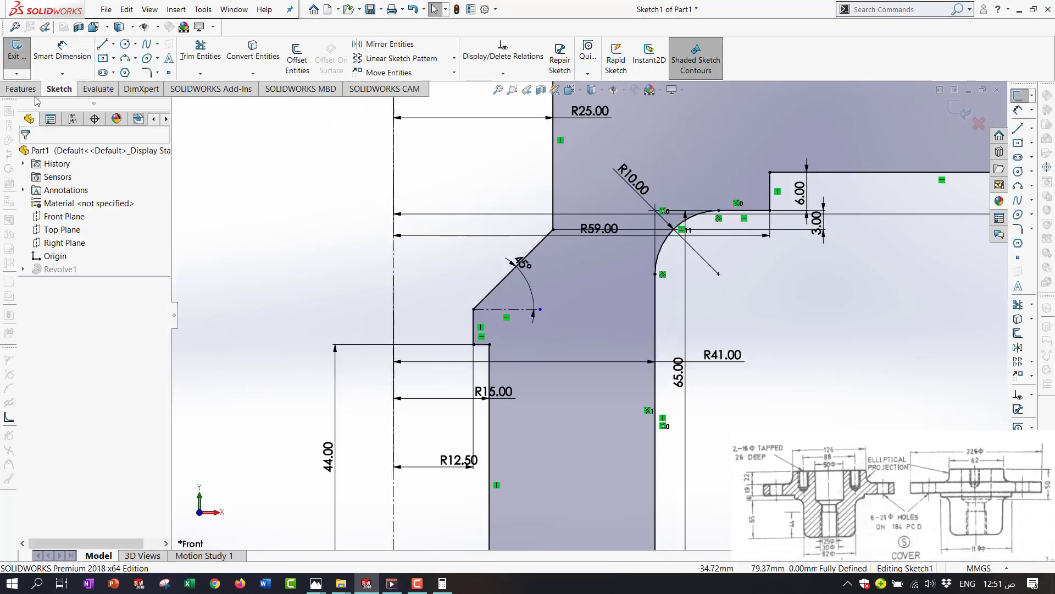
Change the angle between the sloped line and the short horizontal centerline to 30 degrees
{"action": "scroll", "coordinate": [683, 316], "scroll_direction": "up", "scroll_amount": 4}
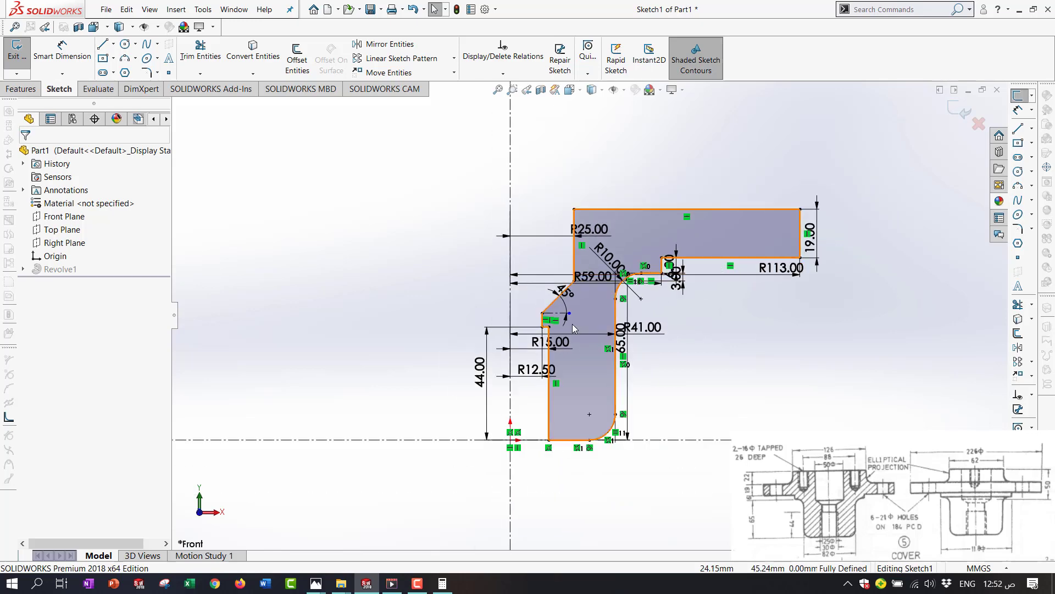
{"action": "scroll", "coordinate": [550, 319], "scroll_direction": "down", "scroll_amount": 5}
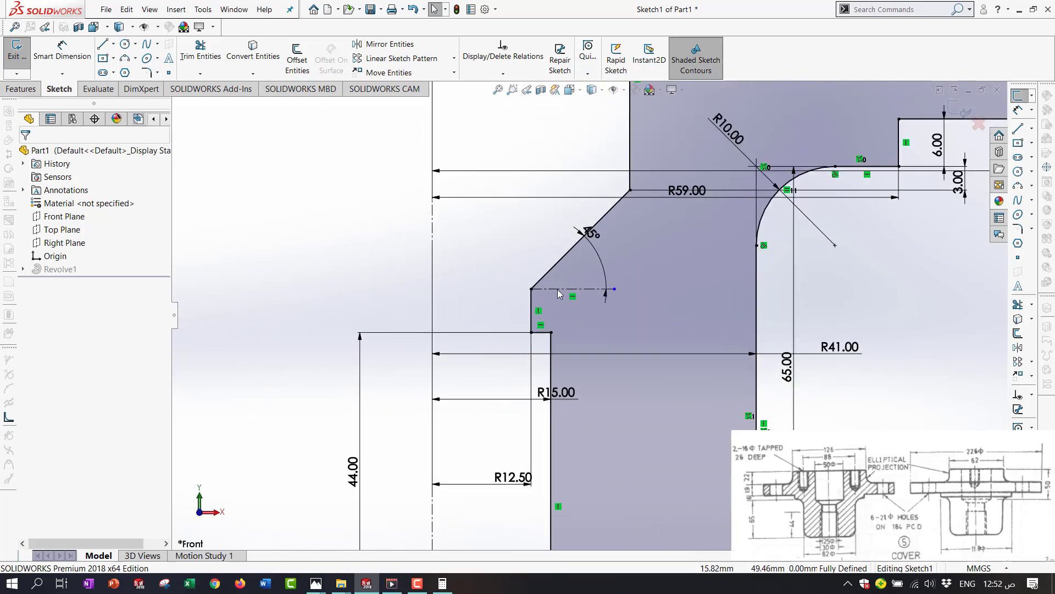
{"action": "scroll", "coordinate": [602, 220], "scroll_direction": "down", "scroll_amount": 3}
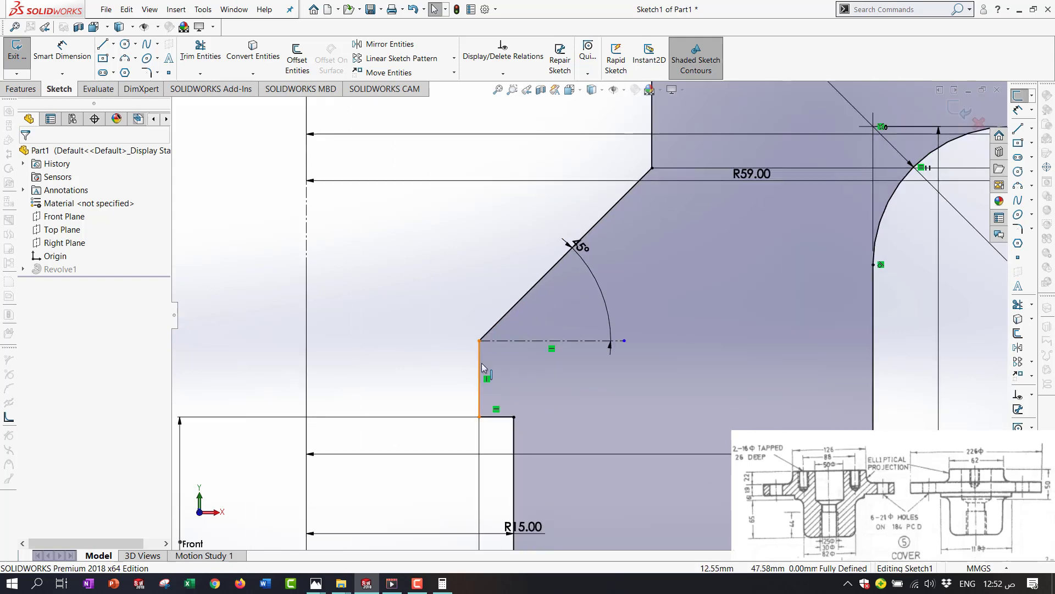
{"action": "double_click", "coordinate": [608, 279]}
{"action": "key", "text": "BackSpace"}
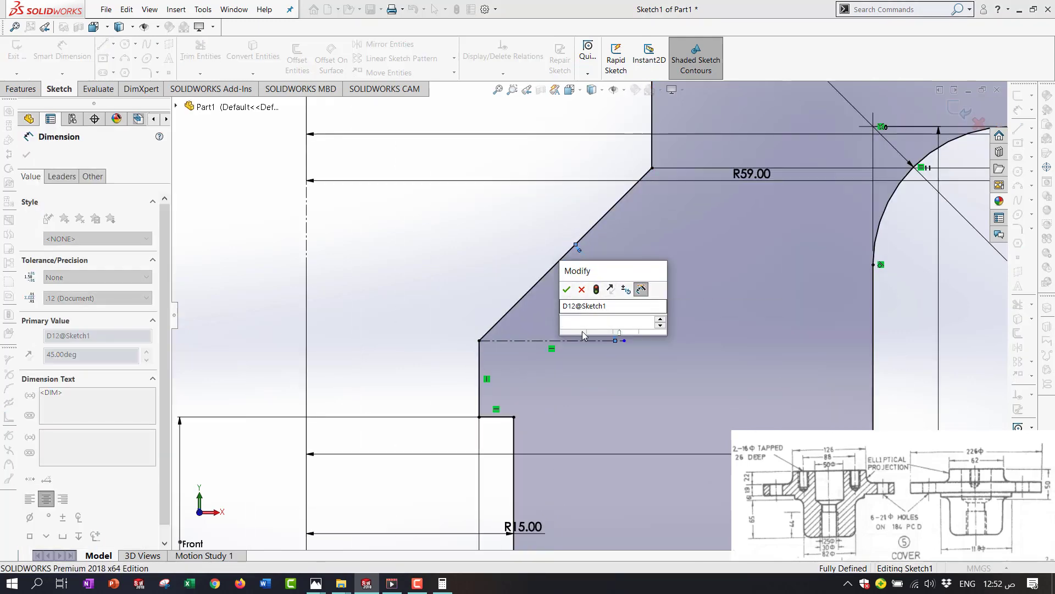
{"action": "type", "text": "30"}
{"action": "key", "text": "Return"}
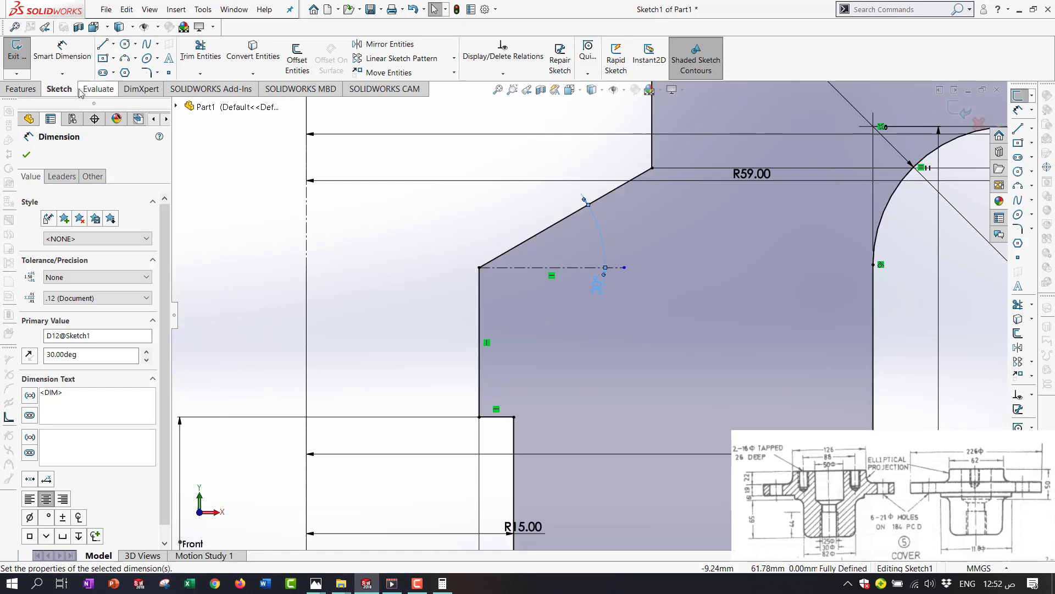
Try to dimension the length of the short vertical wall below the sloped line
{"action": "left_click", "coordinate": [69, 52]}
{"action": "left_click", "coordinate": [478, 316]}
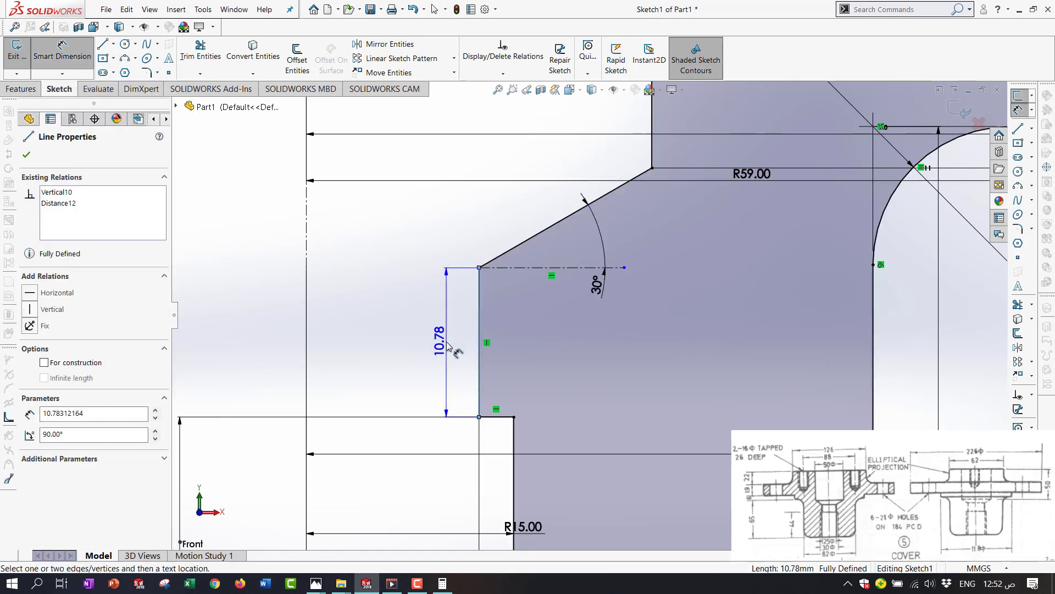
{"action": "left_click", "coordinate": [447, 343]}
{"action": "left_click", "coordinate": [630, 251]}
Exit the profile sketch to rebuild the revolved cover with the 30-degree slope
{"action": "left_click", "coordinate": [32, 90]}
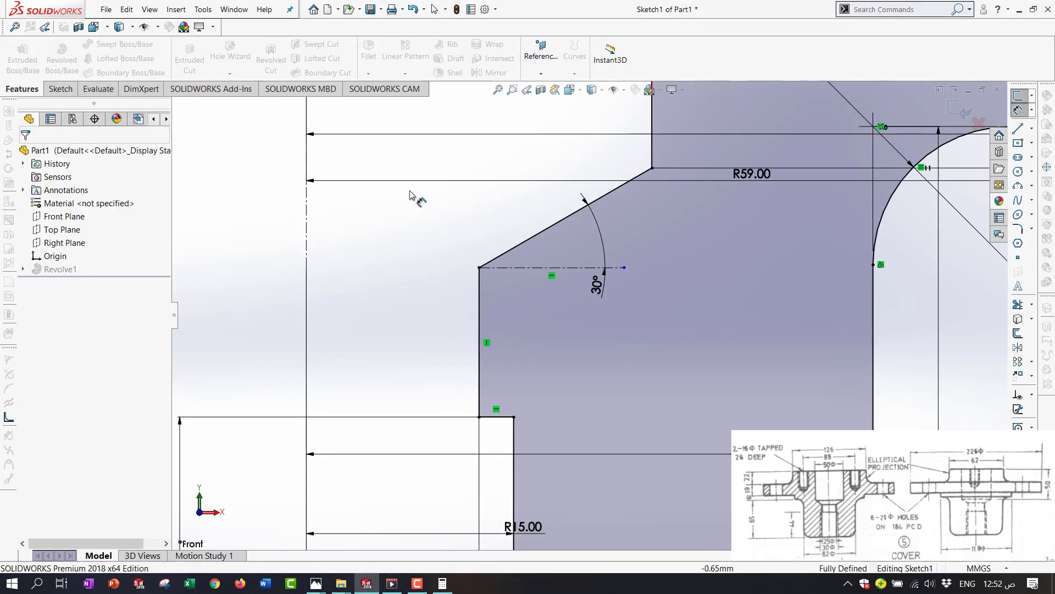
{"action": "scroll", "coordinate": [411, 193], "scroll_direction": "up", "scroll_amount": 5}
{"action": "left_click", "coordinate": [959, 112]}
{"action": "scroll", "coordinate": [616, 287], "scroll_direction": "up", "scroll_amount": 4}
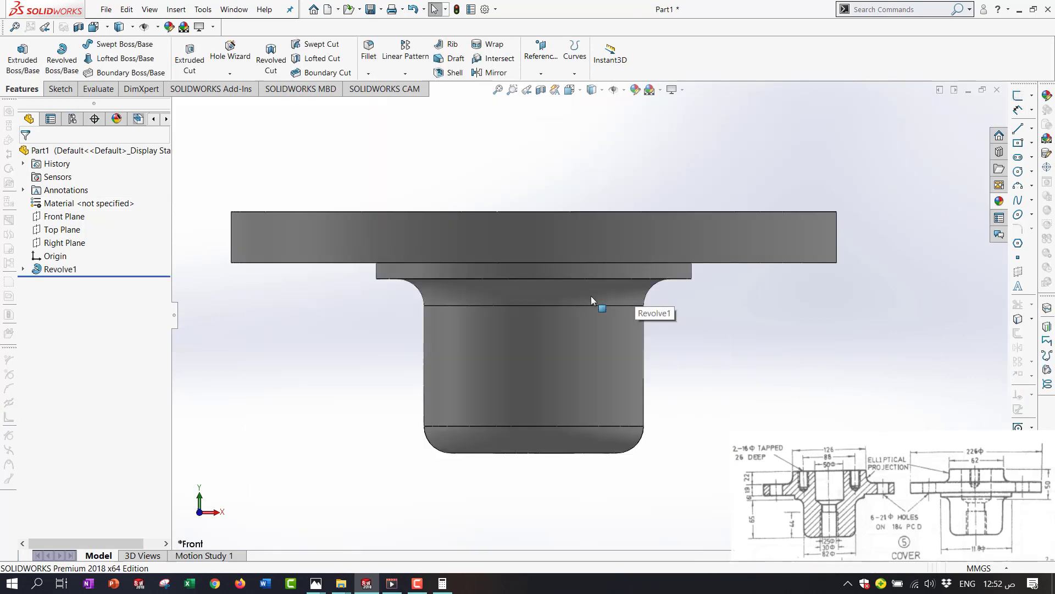
Section the cover at the Front Plane to examine the stepped bore and its conical transition, and restore the full view
{"action": "middle_click_drag", "start_coordinate": [592, 296], "coordinate": [472, 297]}
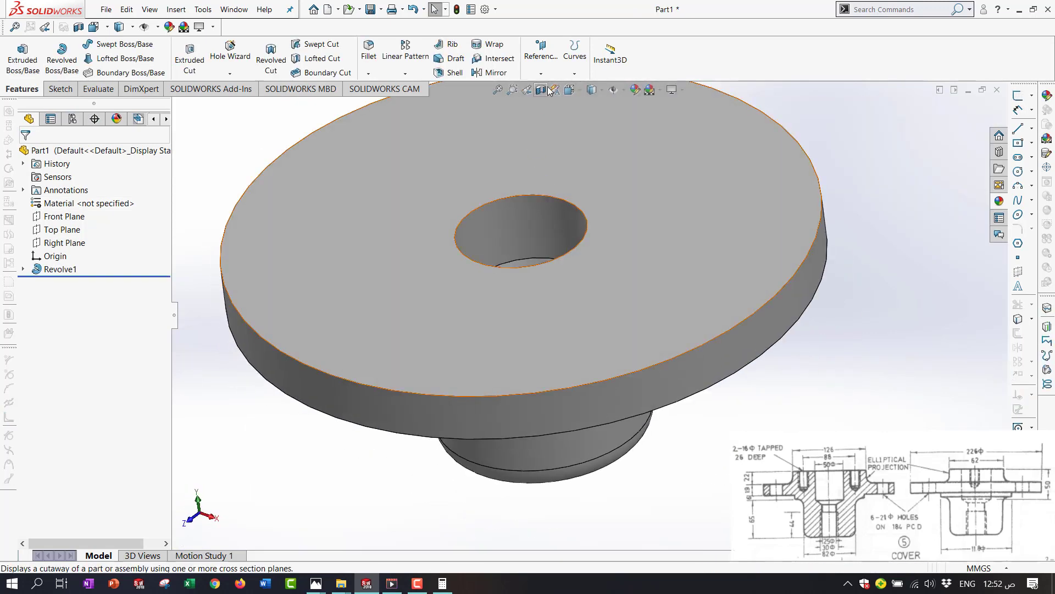
{"action": "left_click", "coordinate": [543, 90]}
{"action": "middle_click_drag", "start_coordinate": [535, 256], "coordinate": [592, 186]}
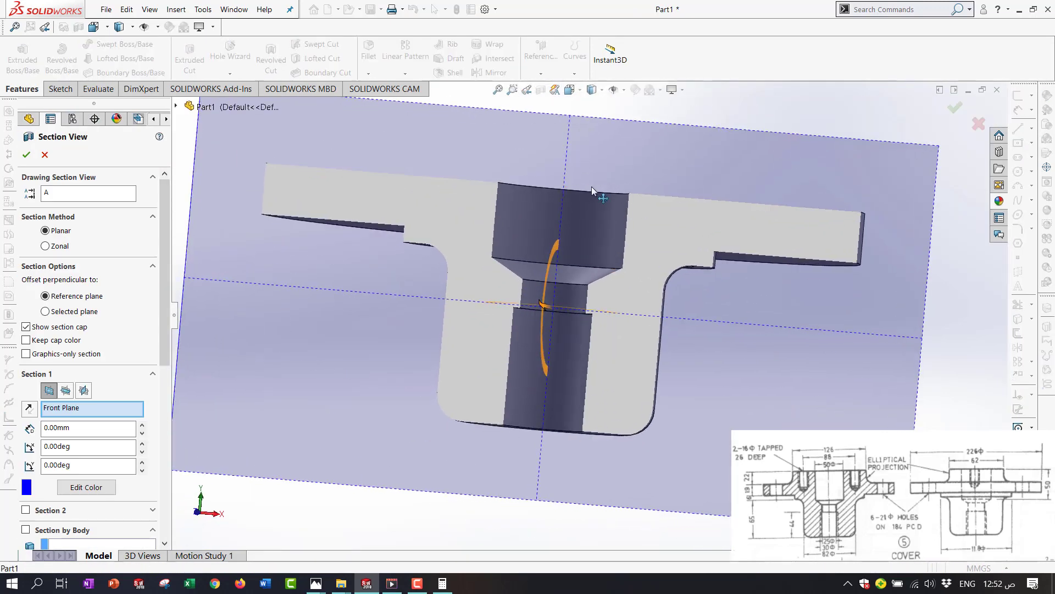
{"action": "scroll", "coordinate": [590, 236], "scroll_direction": "down", "scroll_amount": 2}
{"action": "scroll", "coordinate": [597, 264], "scroll_direction": "up", "scroll_amount": 2}
{"action": "scroll", "coordinate": [667, 262], "scroll_direction": "down", "scroll_amount": 3}
{"action": "middle_click_drag", "start_coordinate": [568, 331], "coordinate": [621, 362]}
{"action": "key", "text": "Return"}
{"action": "scroll", "coordinate": [622, 362], "scroll_direction": "down", "scroll_amount": 3}
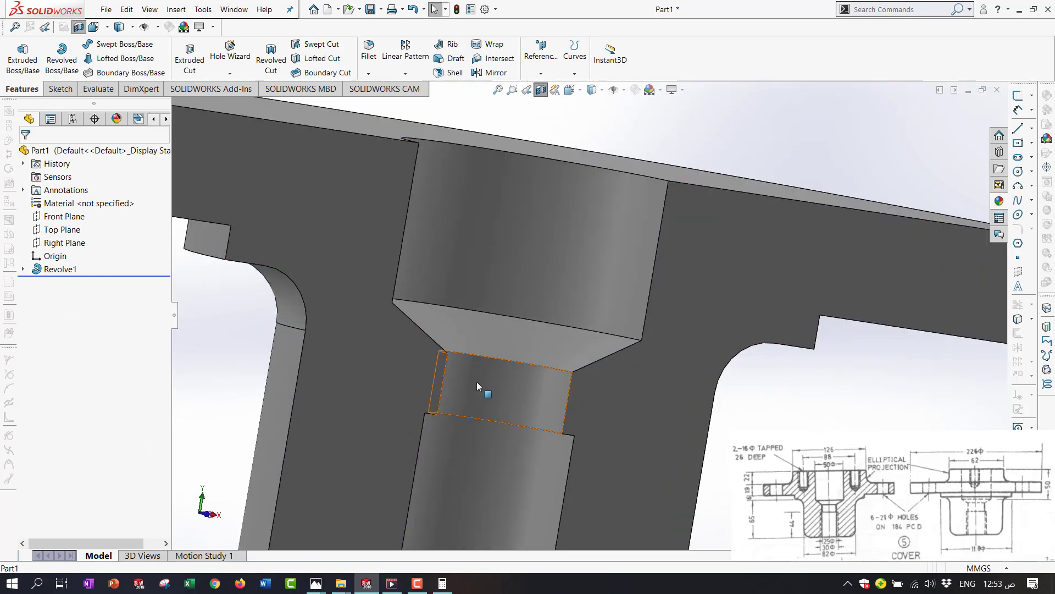
{"action": "scroll", "coordinate": [526, 371], "scroll_direction": "up", "scroll_amount": 2}
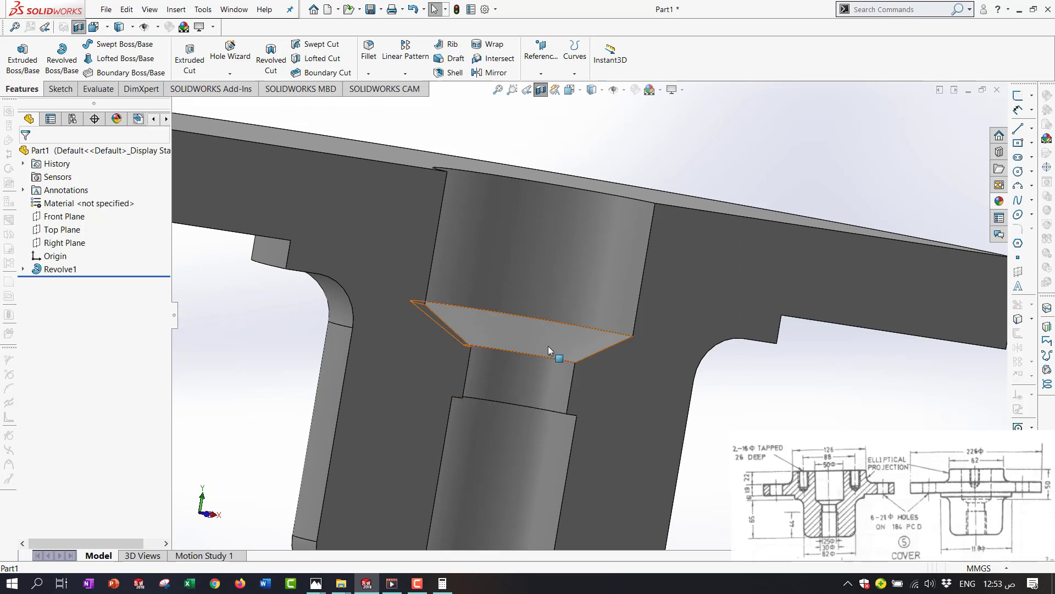
{"action": "key", "text": "f"}
{"action": "left_click", "coordinate": [541, 90]}
Start a new sketch on the large flat top face of the flange
{"action": "middle_click_drag", "start_coordinate": [537, 209], "coordinate": [522, 357]}
{"action": "left_click", "coordinate": [556, 384]}
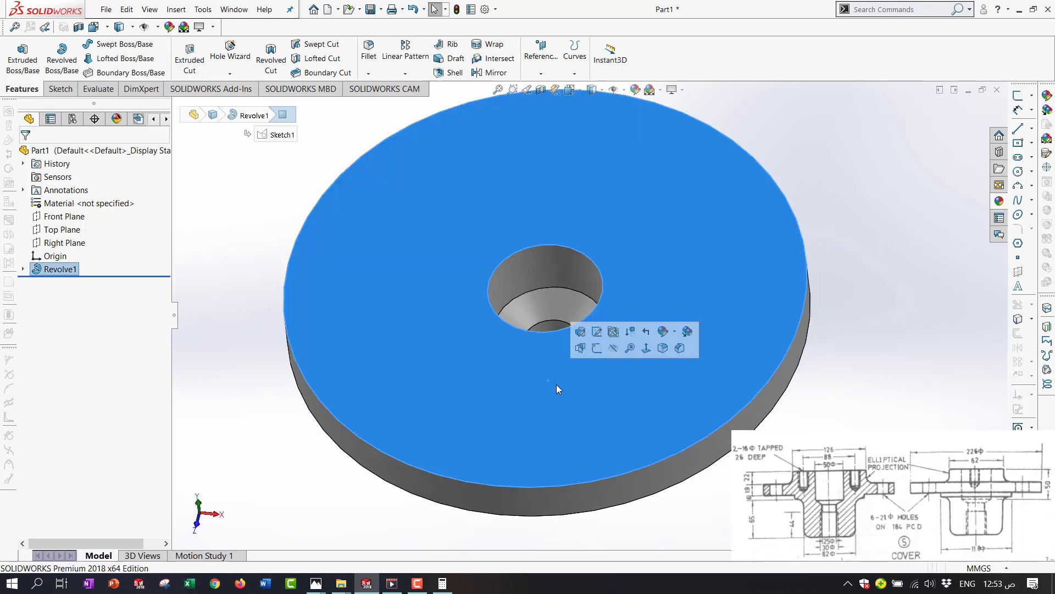
{"action": "right_click", "coordinate": [486, 383]}
{"action": "left_click", "coordinate": [506, 302]}
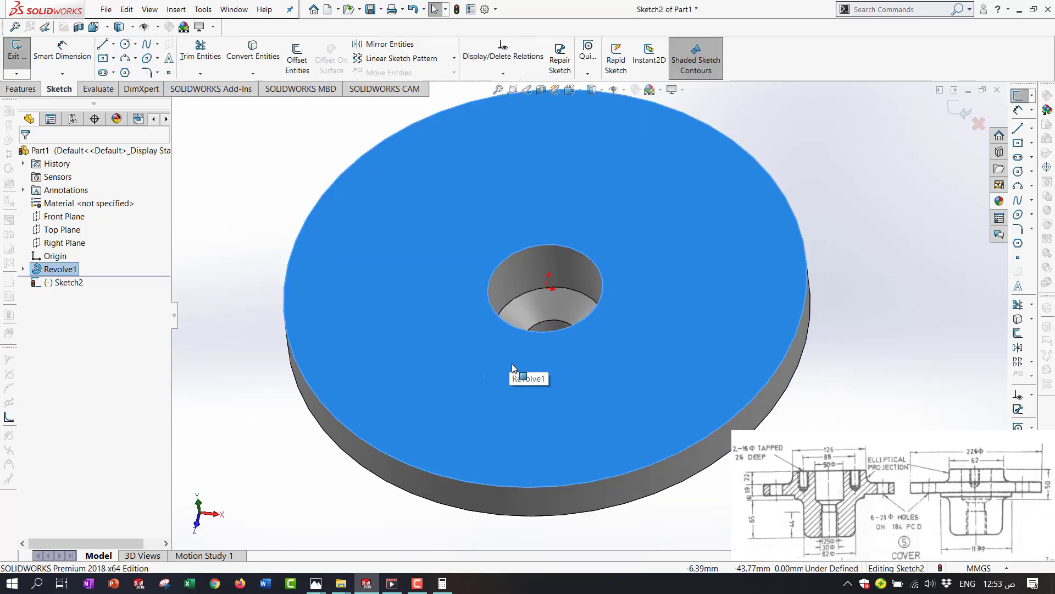
{"action": "middle_click_drag", "start_coordinate": [531, 400], "coordinate": [513, 381]}
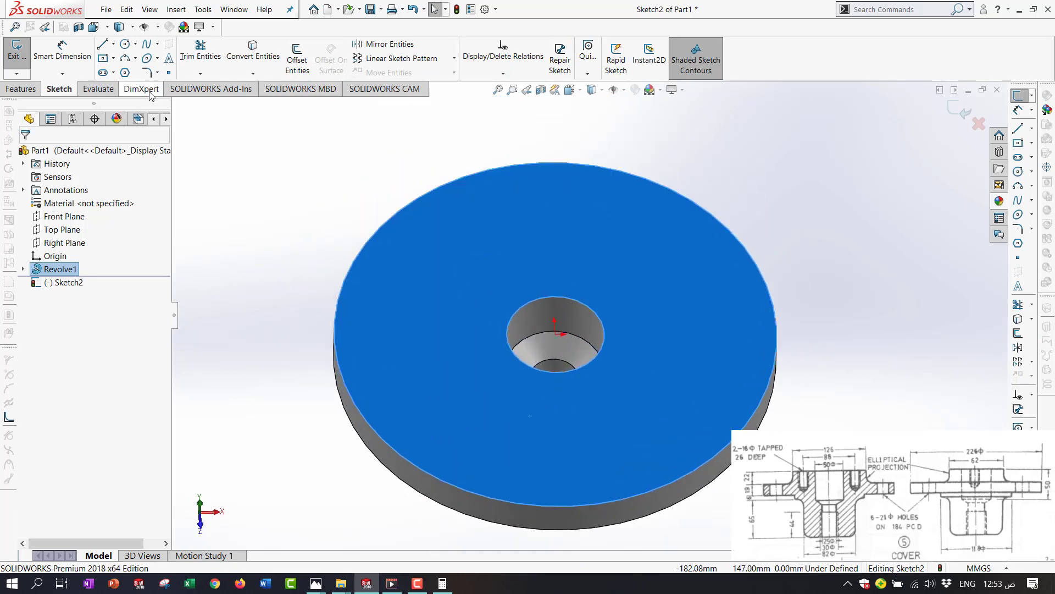
{"action": "left_click", "coordinate": [268, 162]}
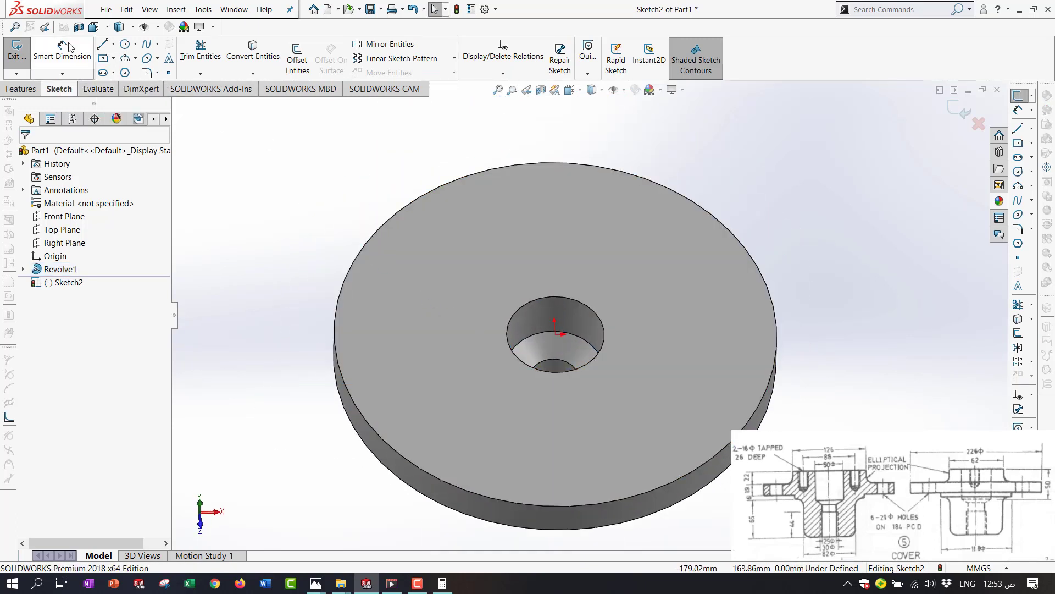
{"action": "middle_click_drag", "start_coordinate": [417, 266], "coordinate": [483, 280]}
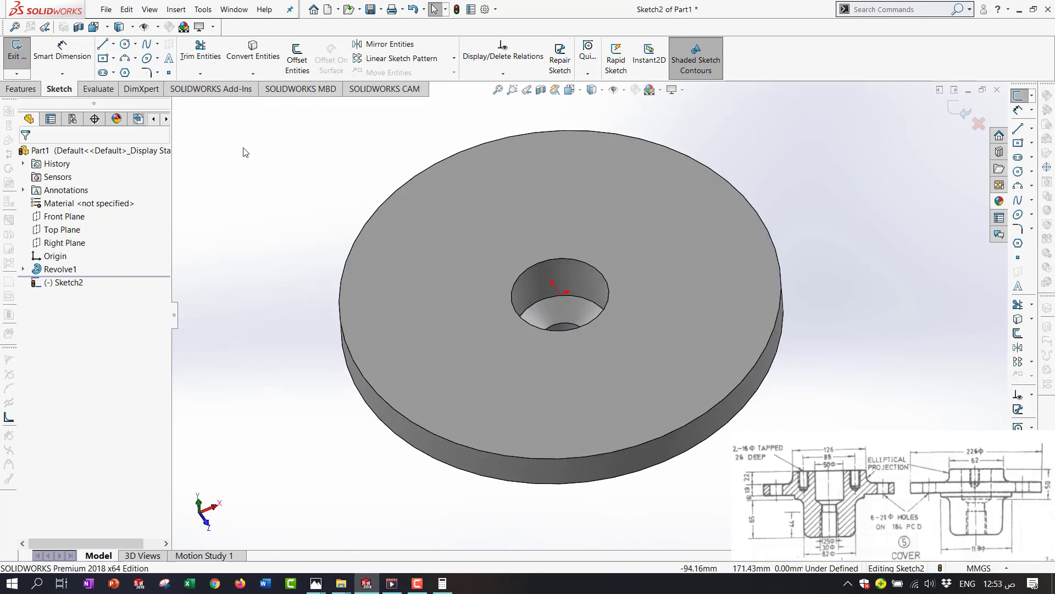
{"action": "right_click", "coordinate": [533, 208]}
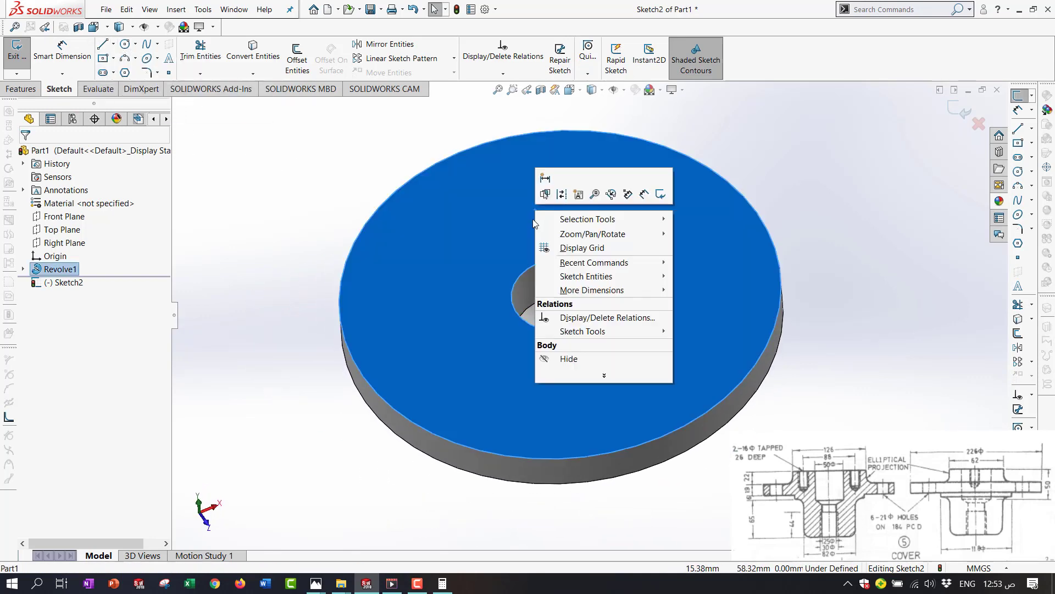
{"action": "left_click", "coordinate": [448, 276]}
{"action": "left_click", "coordinate": [57, 283]}
{"action": "left_click", "coordinate": [541, 91]}
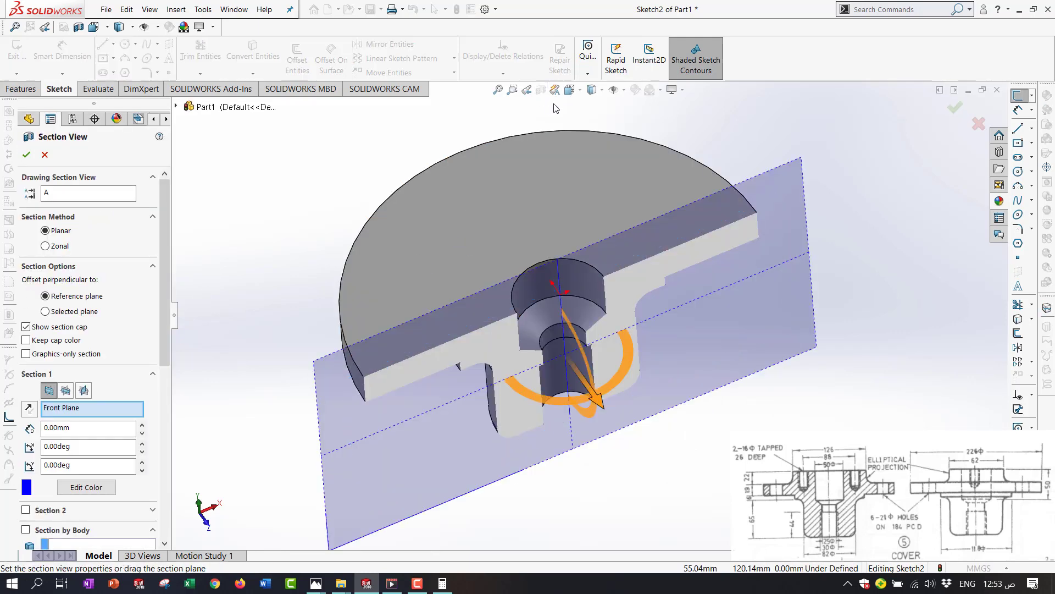
{"action": "left_click", "coordinate": [978, 123]}
Orient the view to look straight down on the flange's top face
{"action": "left_click", "coordinate": [570, 89]}
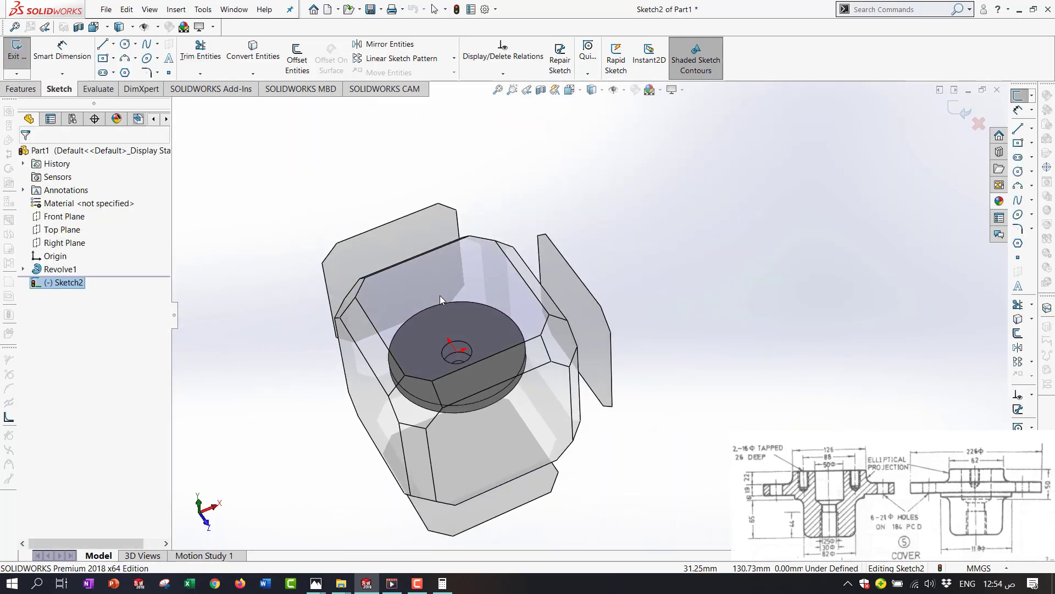
{"action": "left_click", "coordinate": [439, 295]}
{"action": "left_click", "coordinate": [570, 90]}
{"action": "left_click", "coordinate": [636, 157]}
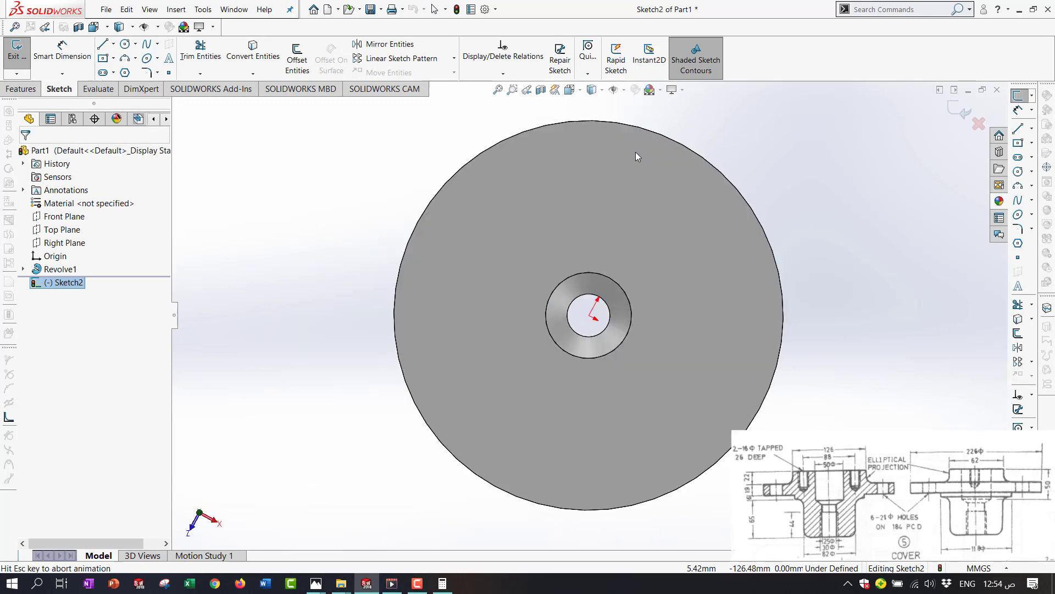
{"action": "left_click", "coordinate": [706, 218]}
{"action": "scroll", "coordinate": [640, 264], "scroll_direction": "down", "scroll_amount": 5}
{"action": "mouse_move", "coordinate": [629, 275]}
{"action": "middle_mouse_down"}
{"action": "mouse_move", "coordinate": [626, 243]}
{"action": "mouse_move", "coordinate": [615, 280]}
{"action": "middle_mouse_up"}
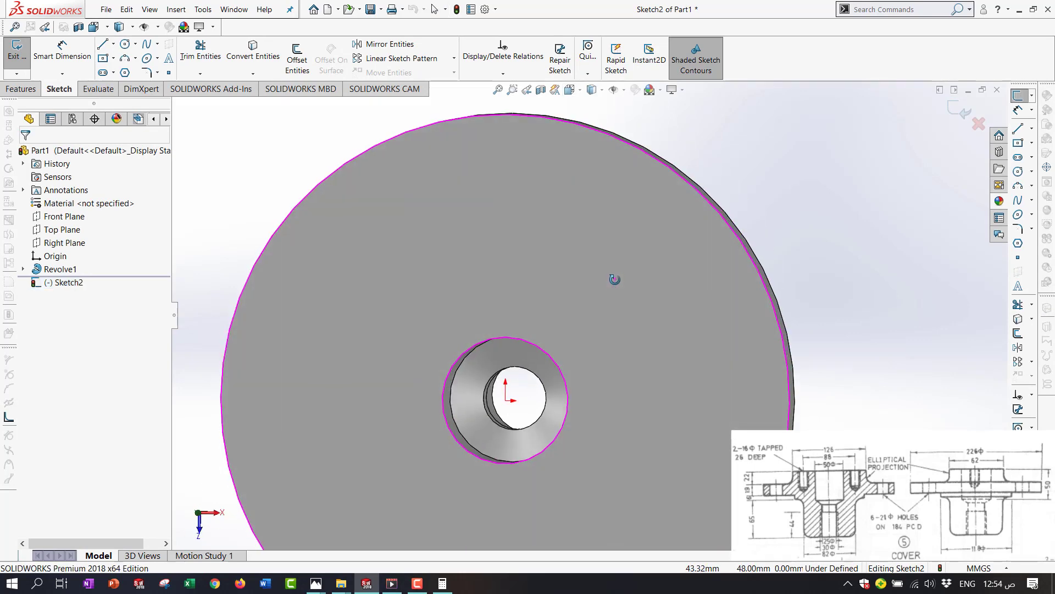
{"action": "scroll", "coordinate": [613, 272], "scroll_direction": "up", "scroll_amount": 1}
{"action": "left_click", "coordinate": [591, 90]}
{"action": "left_click", "coordinate": [616, 176]}
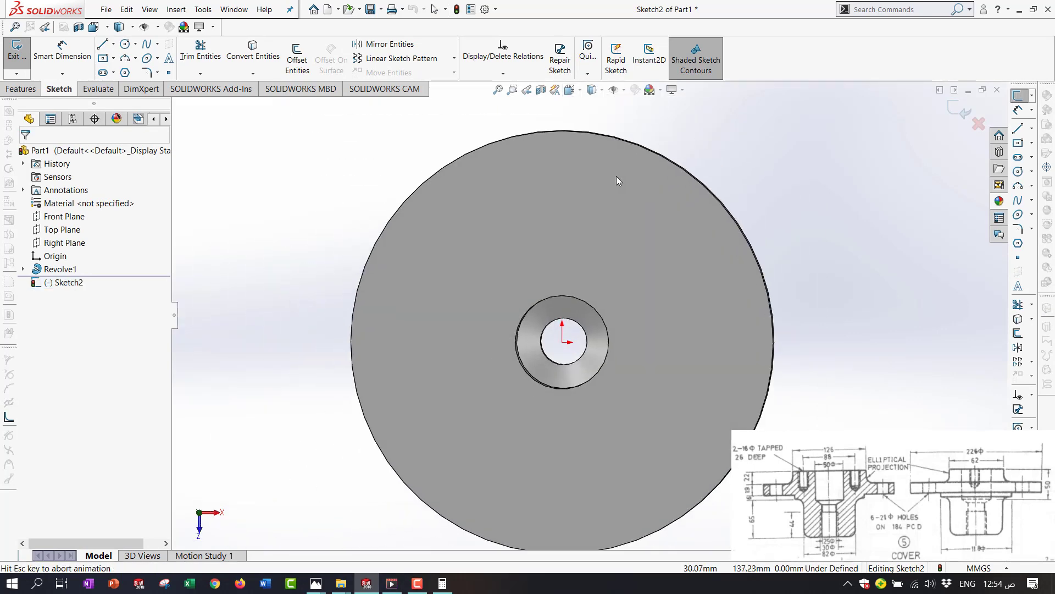
{"action": "left_click", "coordinate": [113, 43]}
{"action": "left_click", "coordinate": [121, 77]}
{"action": "left_click", "coordinate": [588, 315]}
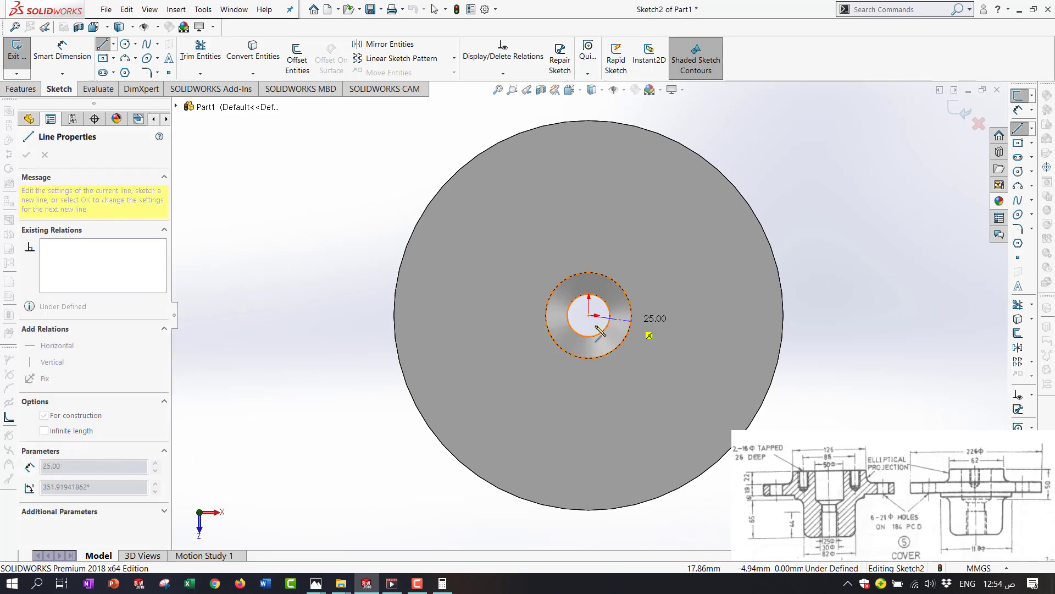
{"action": "key", "text": "Escape"}
Draw an infinite horizontal centerline and an infinite vertical centerline through the origin of the flange sketch
{"action": "left_click", "coordinate": [114, 43]}
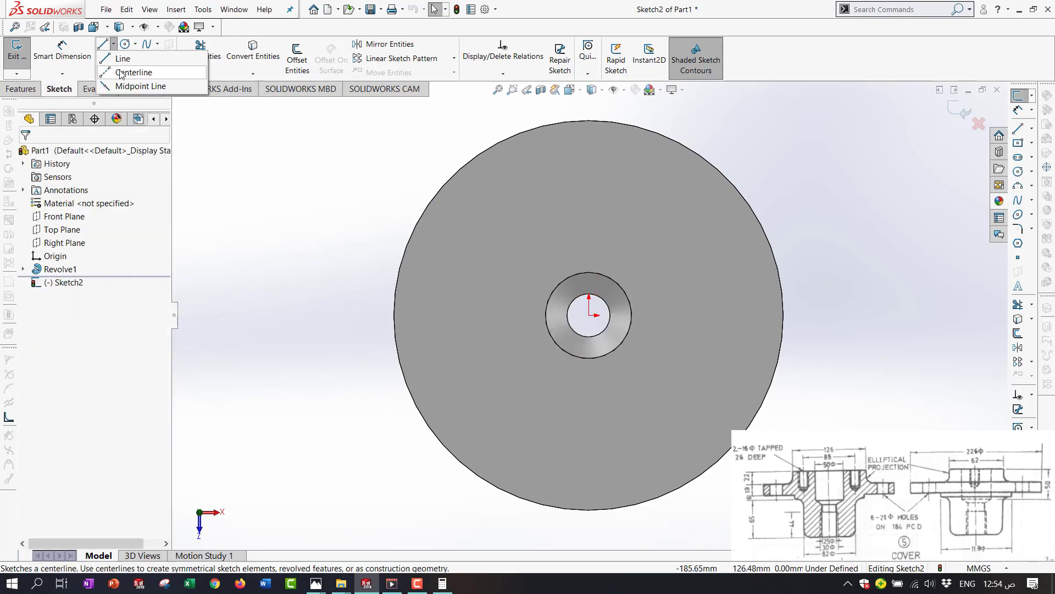
{"action": "left_click", "coordinate": [121, 77]}
{"action": "left_click", "coordinate": [71, 318]}
{"action": "left_click", "coordinate": [588, 315]}
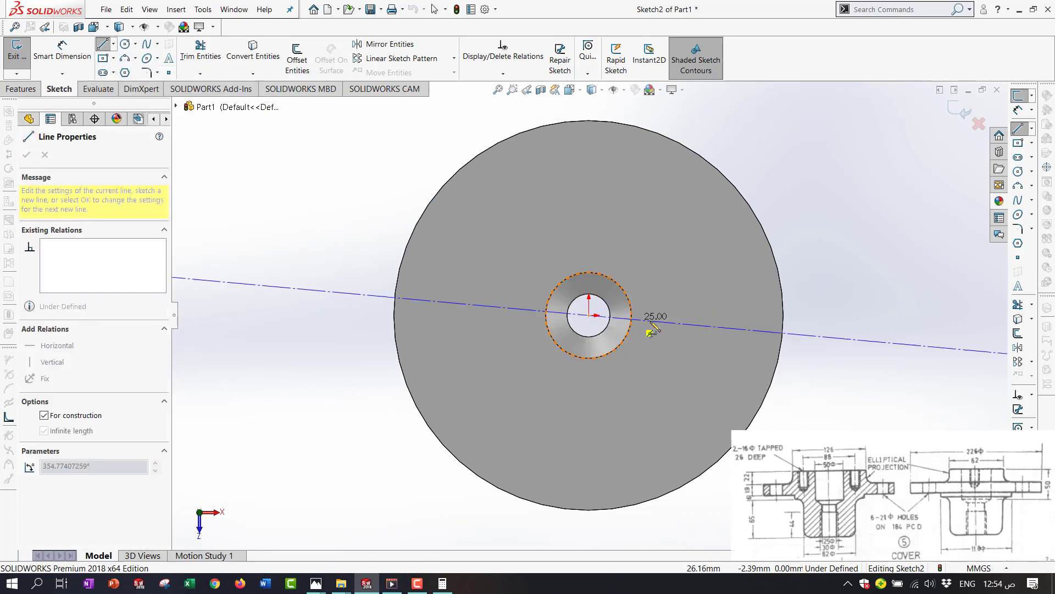
{"action": "left_click", "coordinate": [683, 324]}
{"action": "left_click", "coordinate": [588, 315]}
{"action": "left_click", "coordinate": [592, 295]}
{"action": "key", "text": "Escape"}
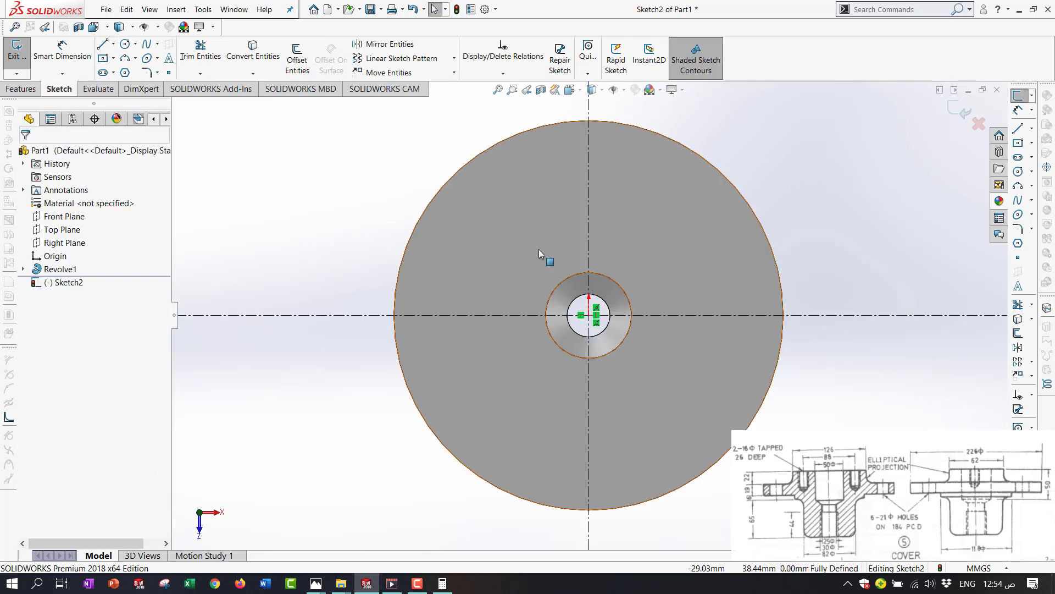
{"action": "key", "text": "l"}
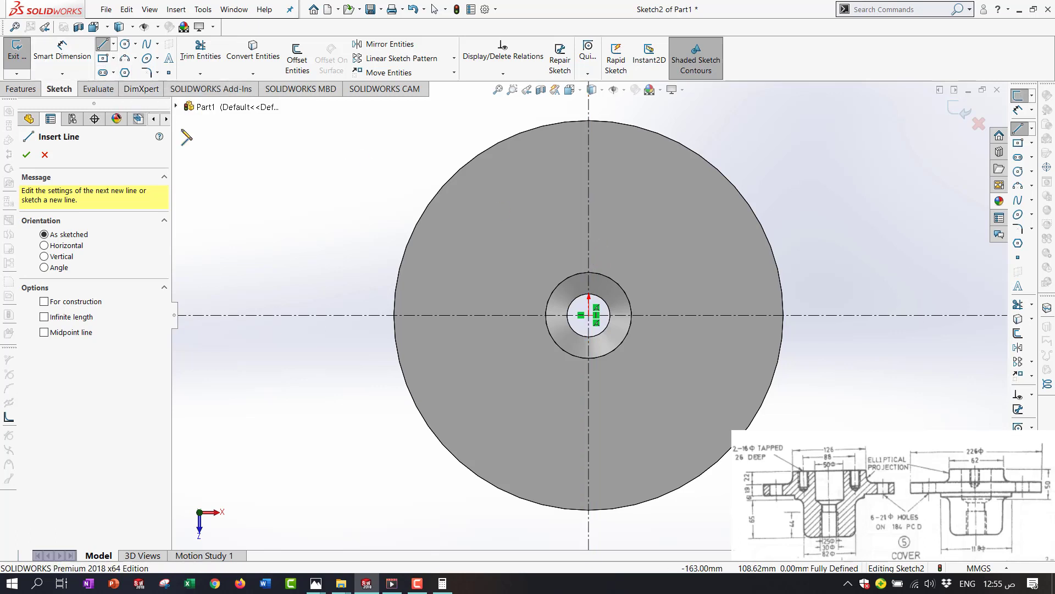
{"action": "left_click", "coordinate": [416, 585]}
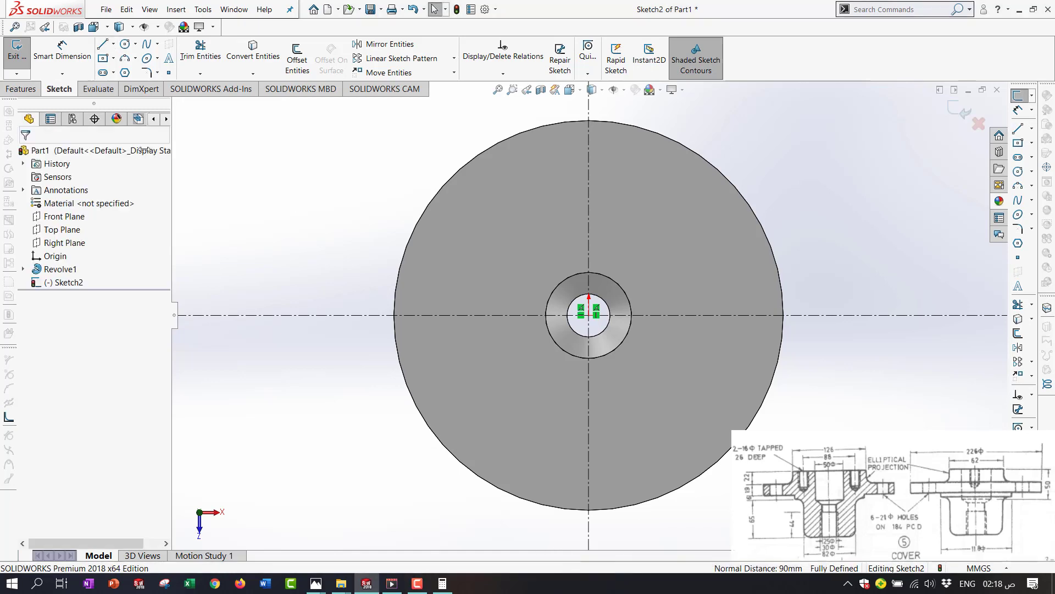
{"action": "left_click", "coordinate": [102, 44]}
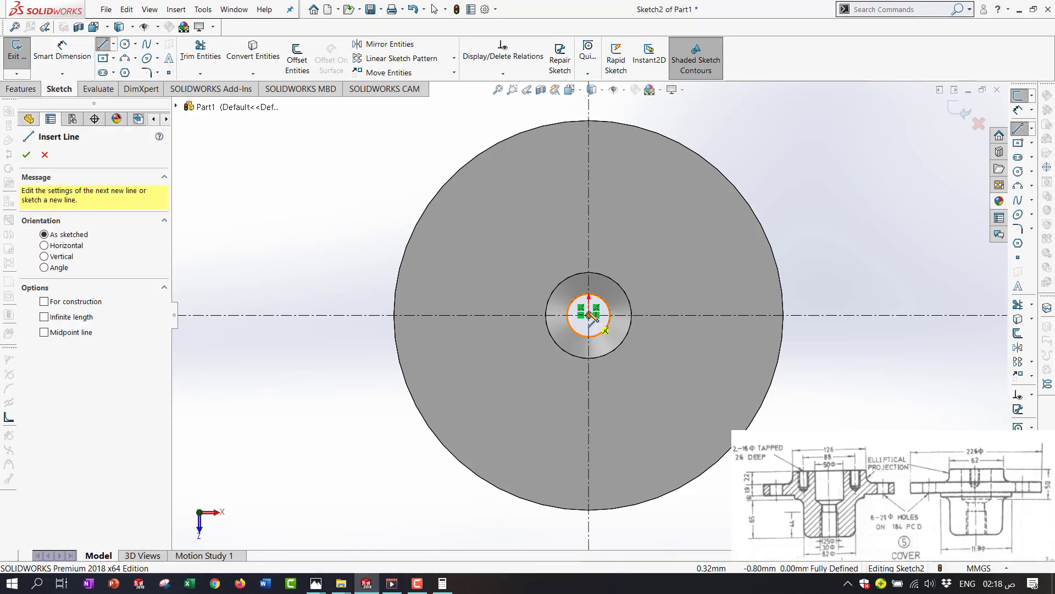
{"action": "left_click", "coordinate": [589, 205]}
{"action": "left_click", "coordinate": [590, 453]}
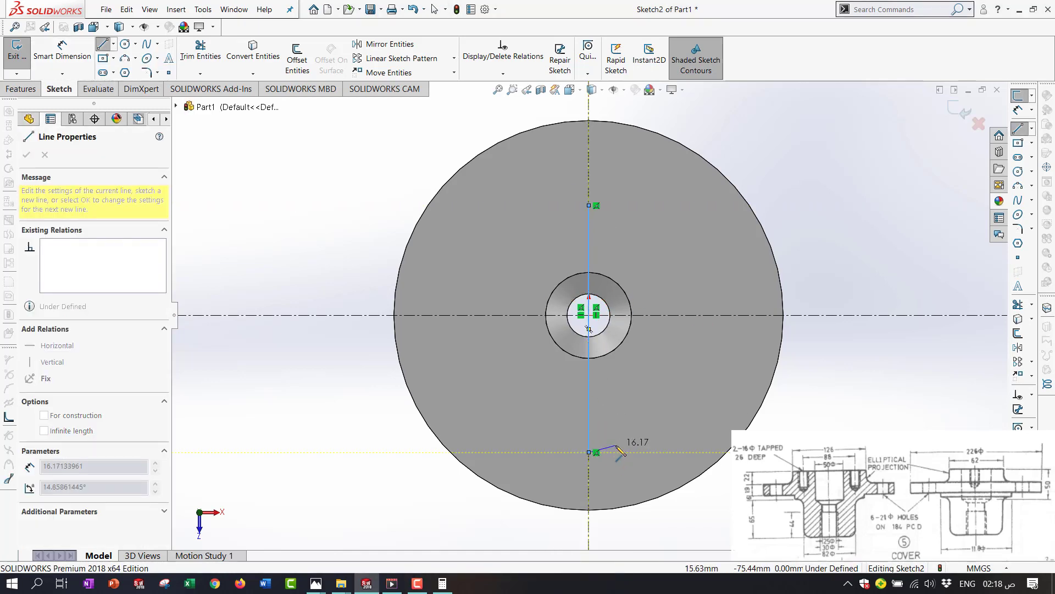
{"action": "key", "text": "Escape"}
{"action": "left_click", "coordinate": [125, 44]}
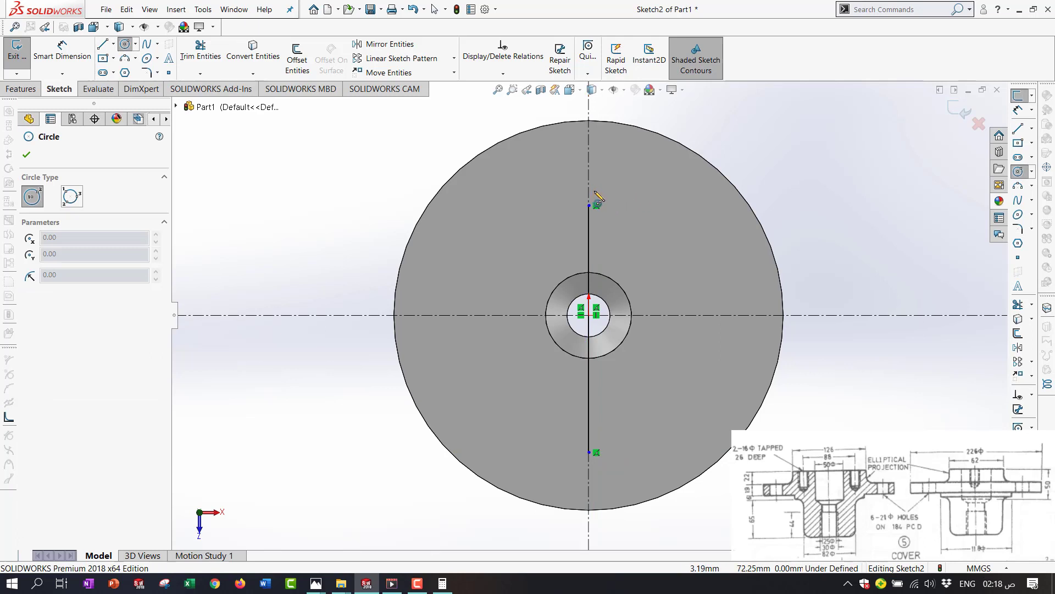
{"action": "key", "text": "ctrl+z"}
Sketch two circles centered on the vertical centerline, one above and one below the bore, the lower with a radius of about 15 mm
{"action": "left_click", "coordinate": [125, 44]}
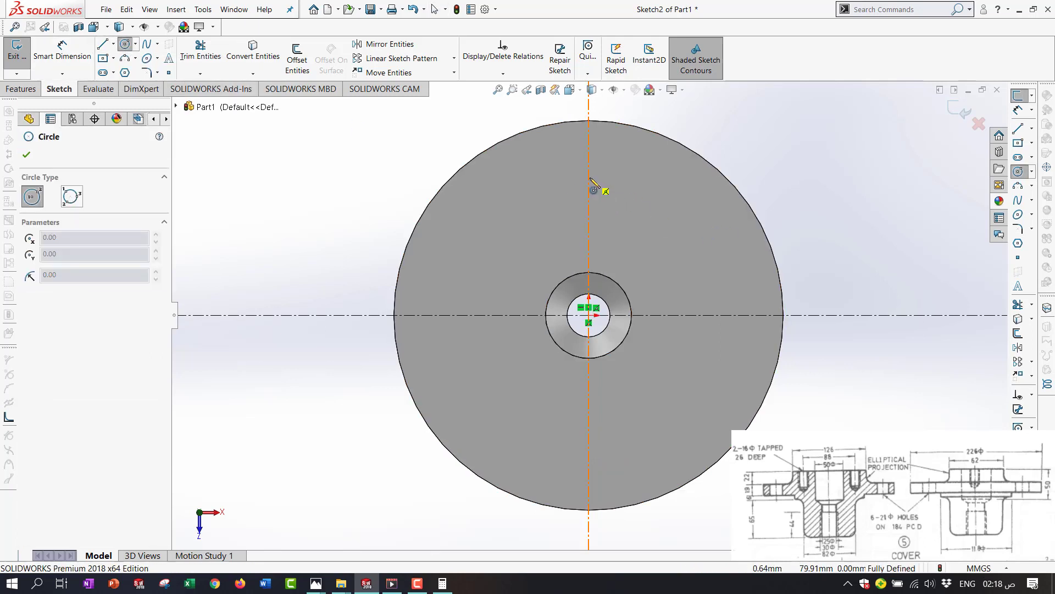
{"action": "left_click", "coordinate": [589, 177]}
{"action": "left_click", "coordinate": [605, 195]}
{"action": "left_click", "coordinate": [589, 406]}
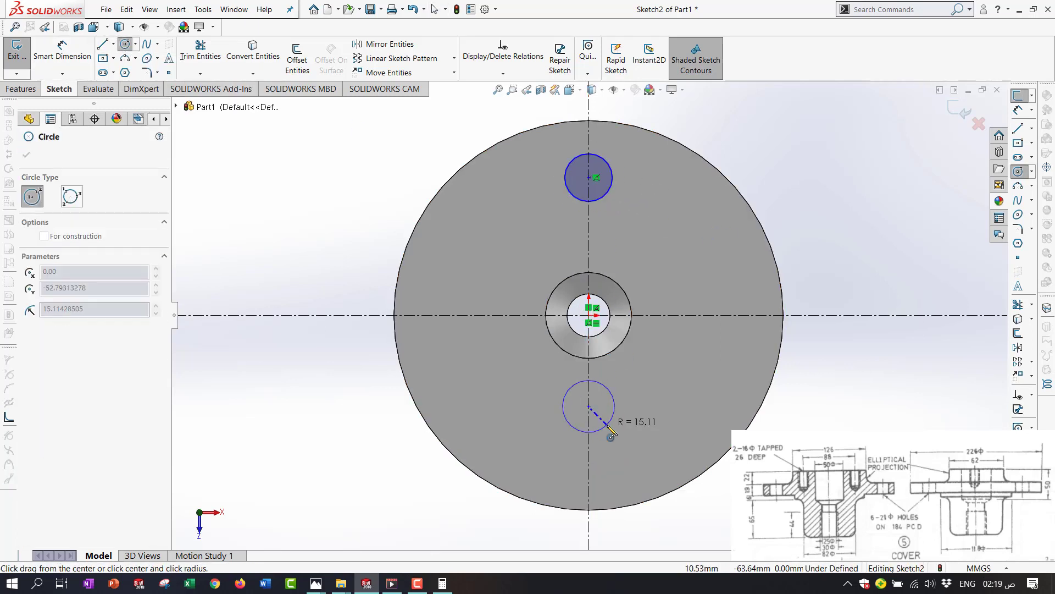
{"action": "left_click", "coordinate": [607, 425]}
Draw a vertical line about 163 mm long from the upper circle's topmost point to the lower circle's lowest point
{"action": "left_click", "coordinate": [103, 44]}
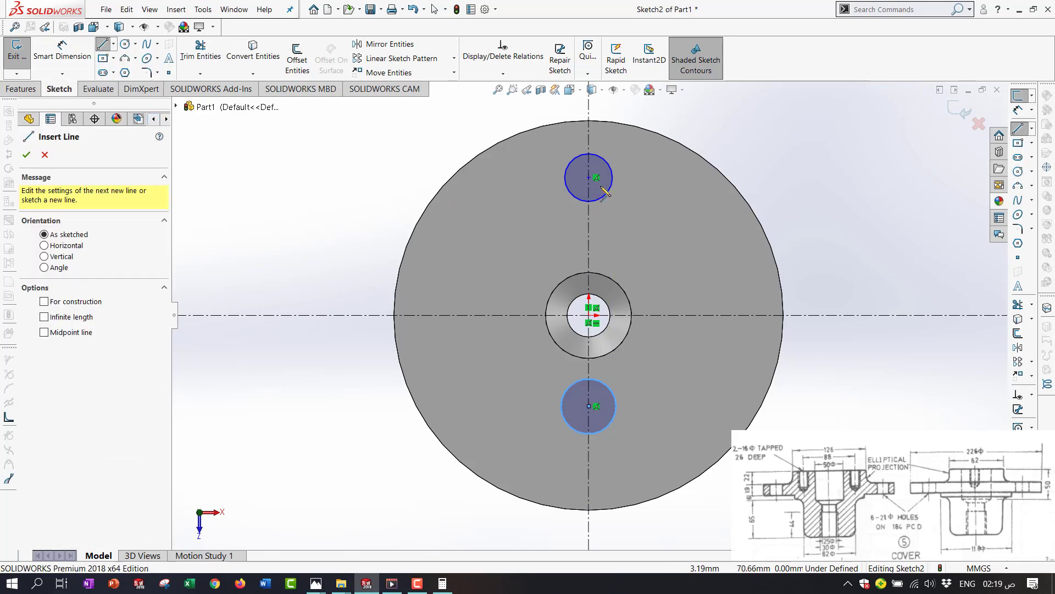
{"action": "left_click", "coordinate": [589, 154]}
{"action": "left_click", "coordinate": [588, 433]}
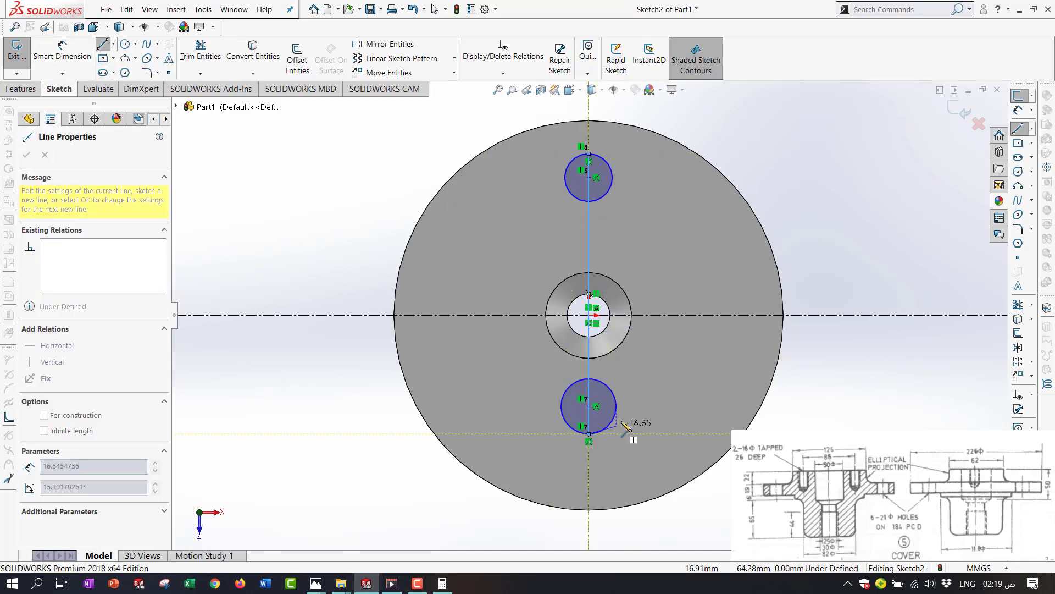
Dimension the vertical line joining the two circles' outer points as 126 mm and select the line
{"action": "left_click", "coordinate": [63, 52]}
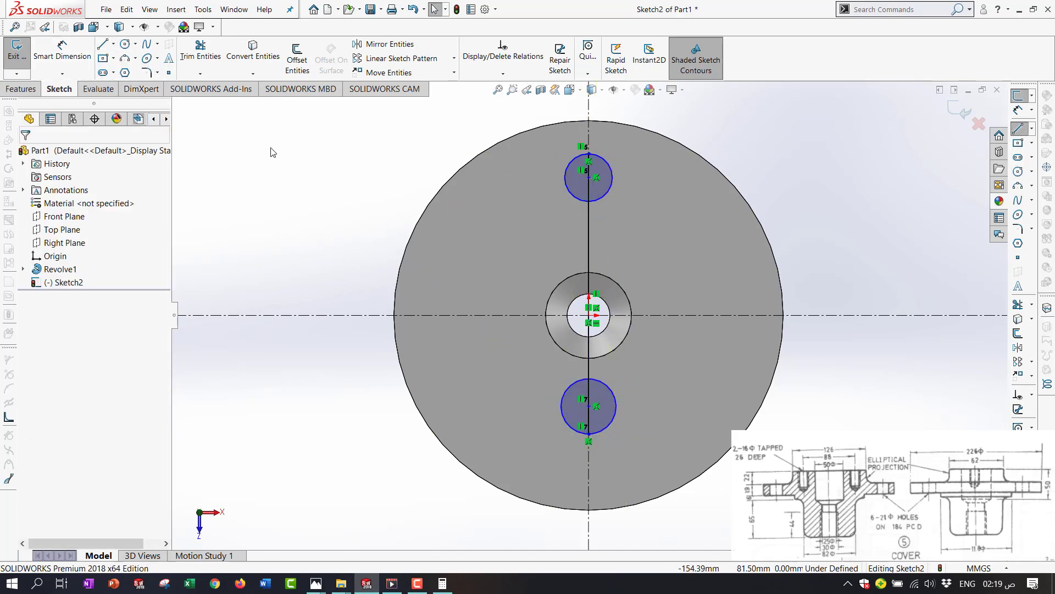
{"action": "left_click", "coordinate": [590, 246]}
{"action": "left_click", "coordinate": [662, 229]}
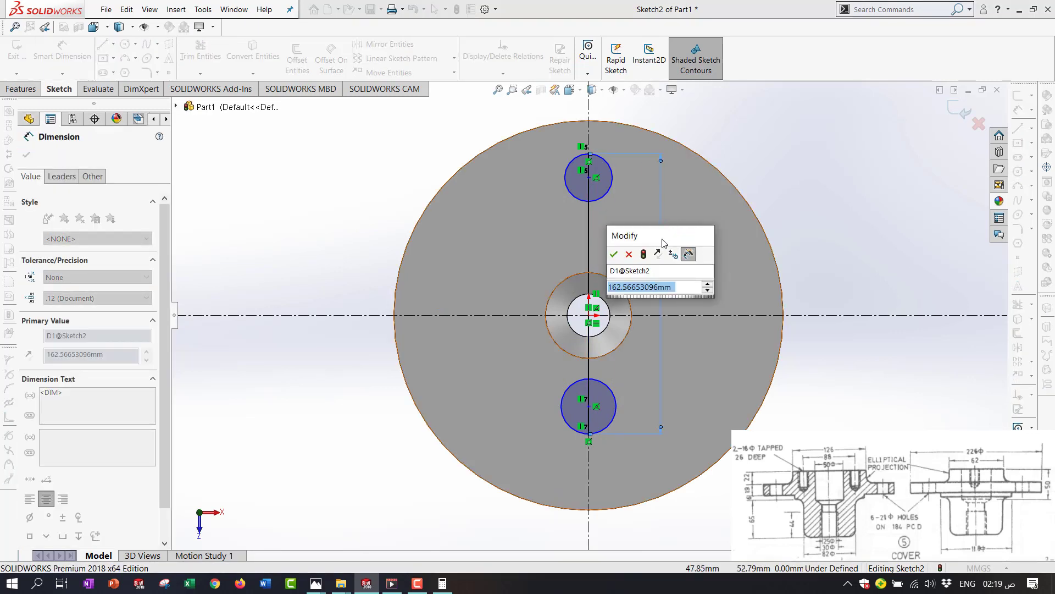
{"action": "type", "text": "126"}
{"action": "key", "text": "Return"}
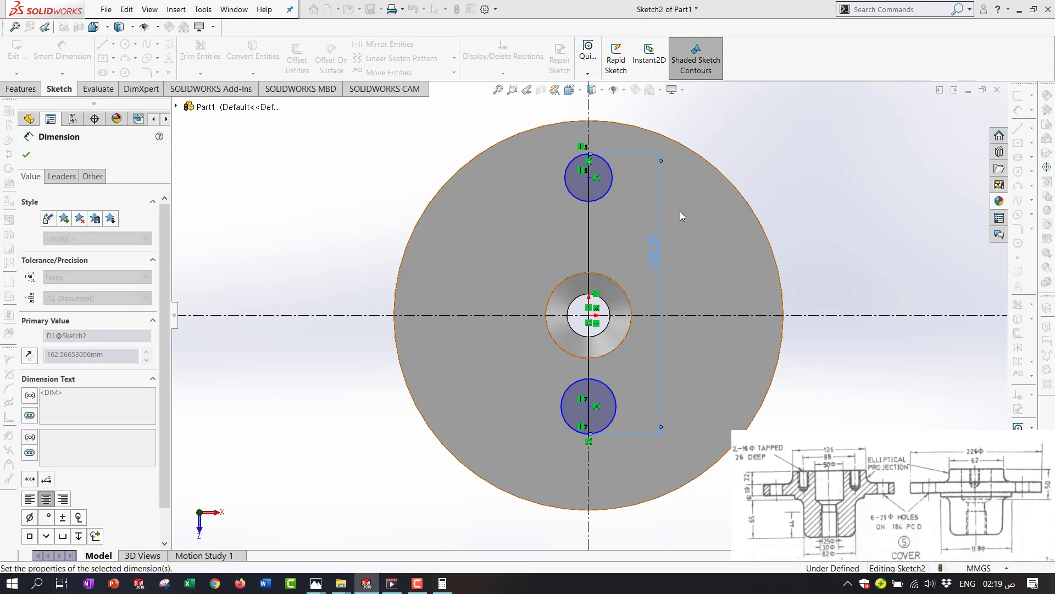
{"action": "key", "text": "Escape"}
{"action": "left_click", "coordinate": [590, 345]}
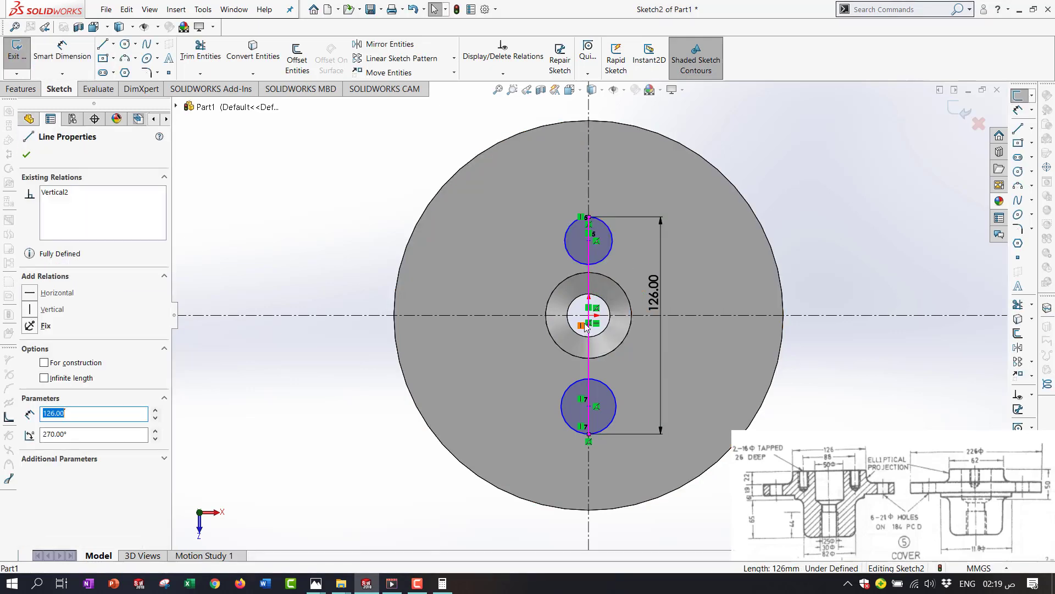
Add a Midpoint relation between the 126 mm vertical line and the sketch origin
{"action": "left_click", "coordinate": [589, 314], "text": "ctrl"}
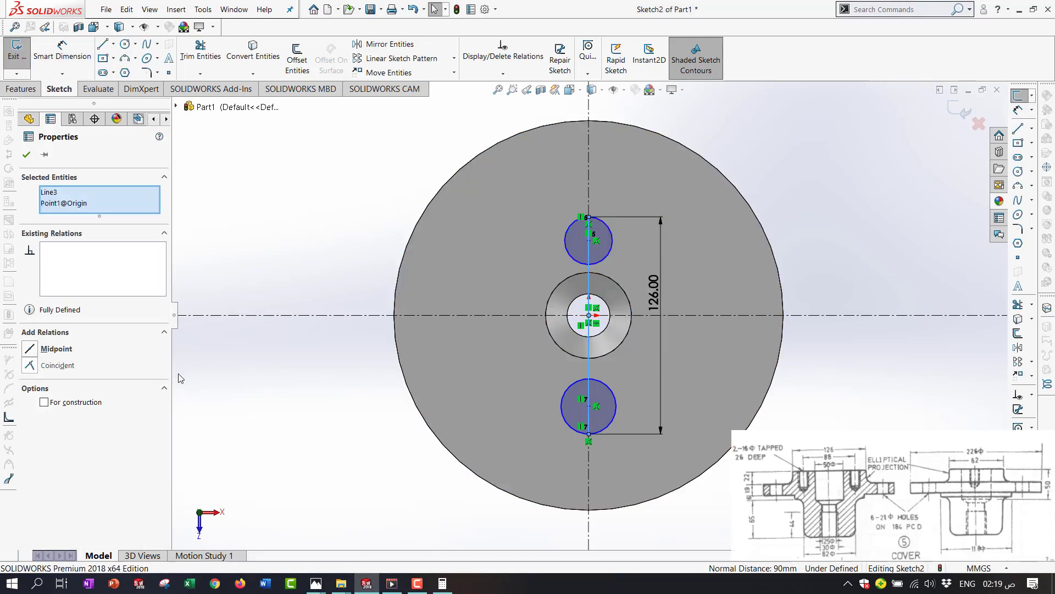
{"action": "left_click", "coordinate": [30, 351]}
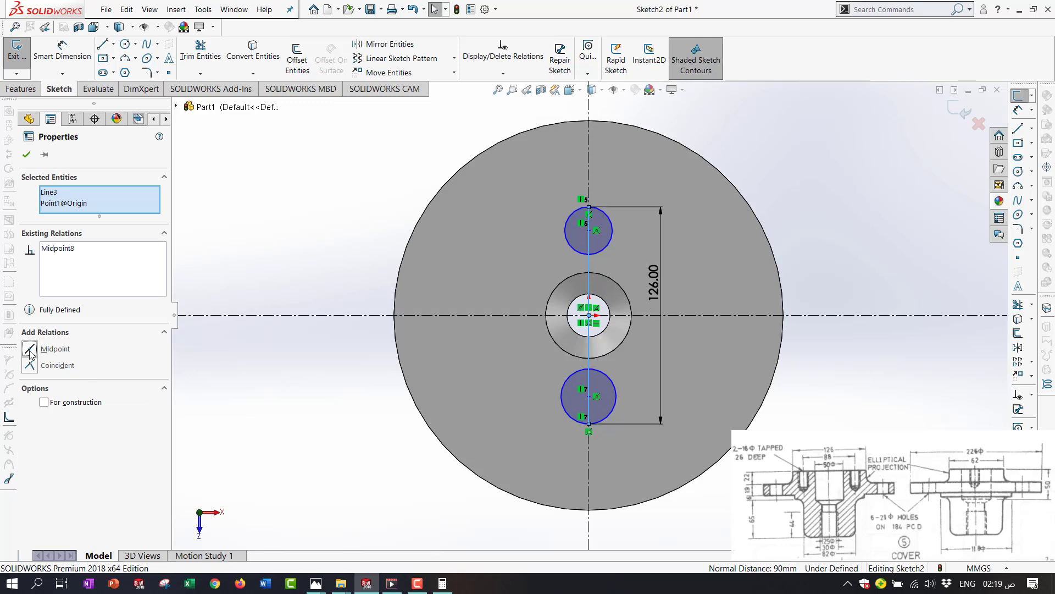
{"action": "left_click", "coordinate": [28, 155]}
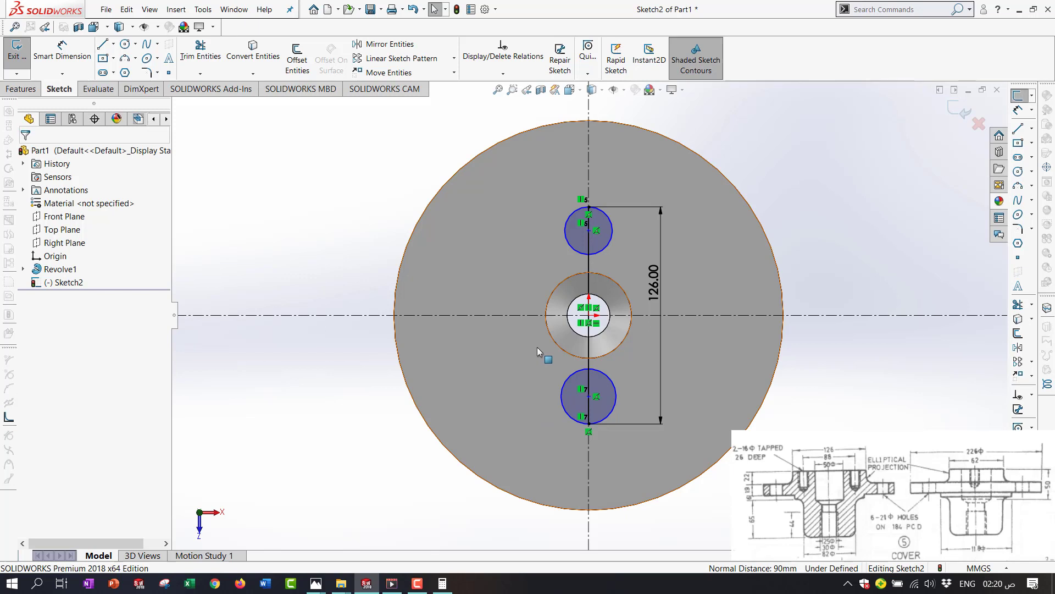
Sketch a smaller concentric circle with a radius of about 8 mm inside each of the two circles
{"action": "left_click", "coordinate": [125, 44]}
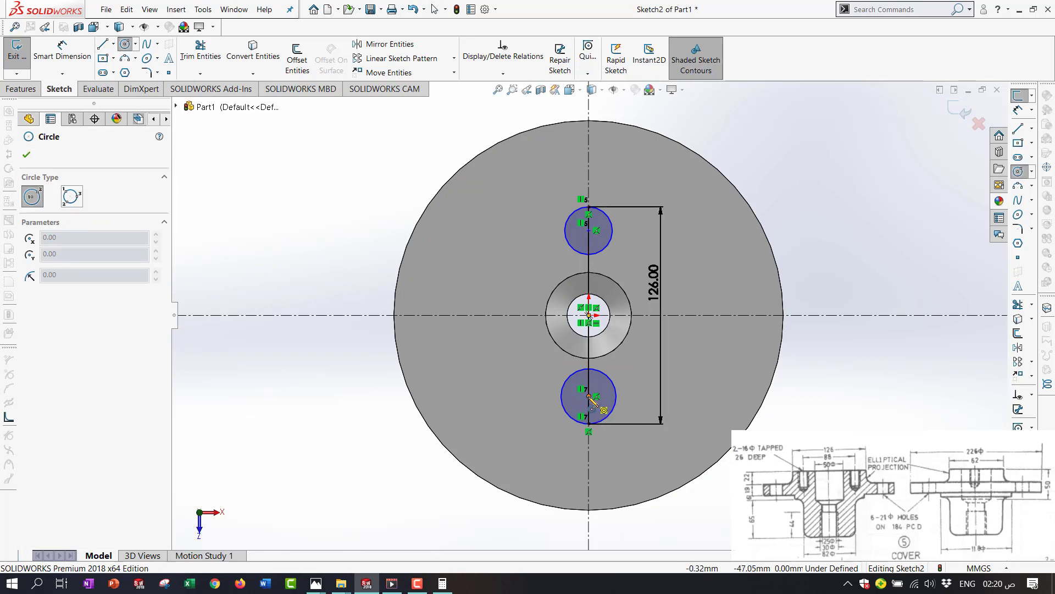
{"action": "left_click", "coordinate": [589, 396]}
{"action": "left_click", "coordinate": [601, 397]}
{"action": "left_click", "coordinate": [589, 230]}
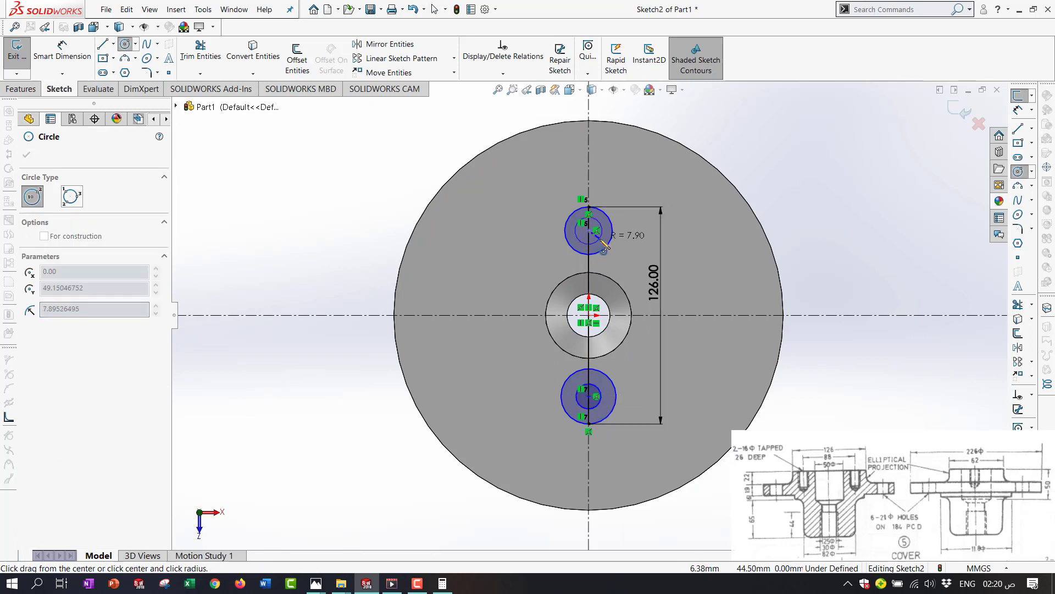
{"action": "left_click", "coordinate": [601, 240]}
Dimension the diameters of both inner circles, upper and lower, as 16 mm
{"action": "left_click", "coordinate": [62, 52]}
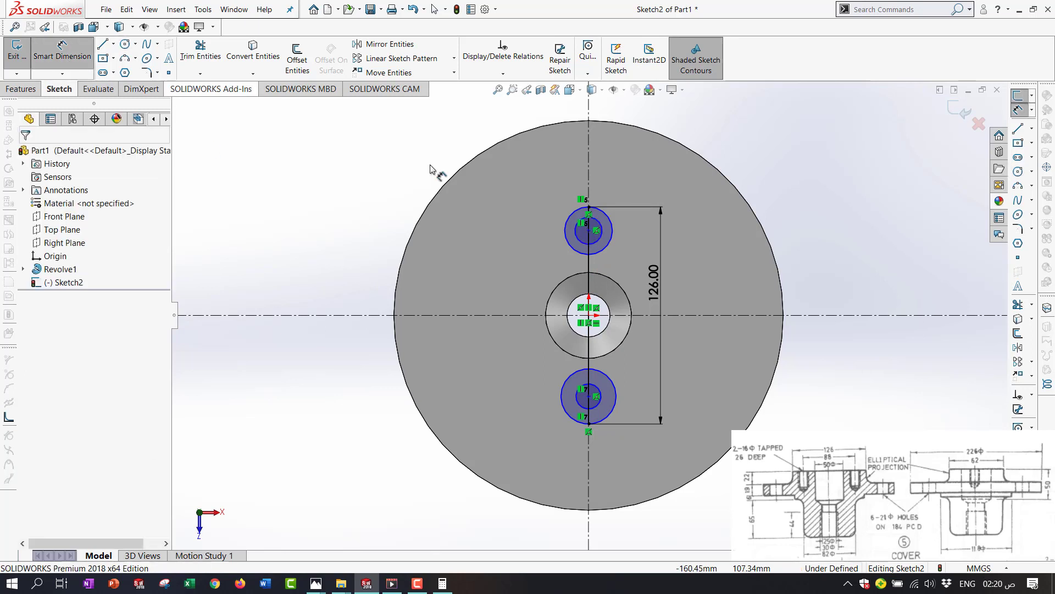
{"action": "left_click", "coordinate": [599, 240]}
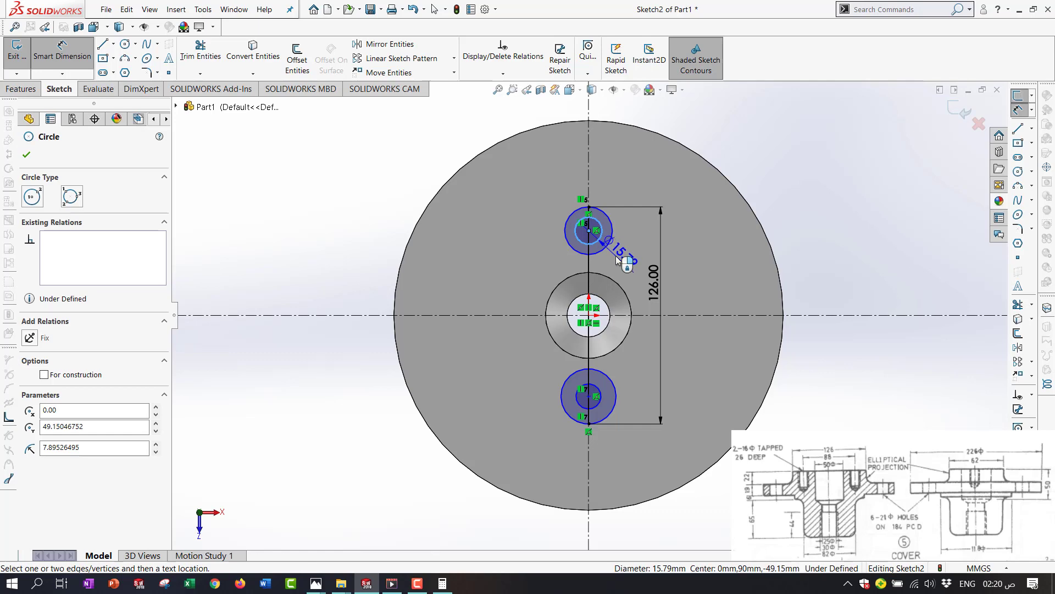
{"action": "left_click", "coordinate": [615, 256]}
{"action": "type", "text": "16"}
{"action": "key", "text": "Return"}
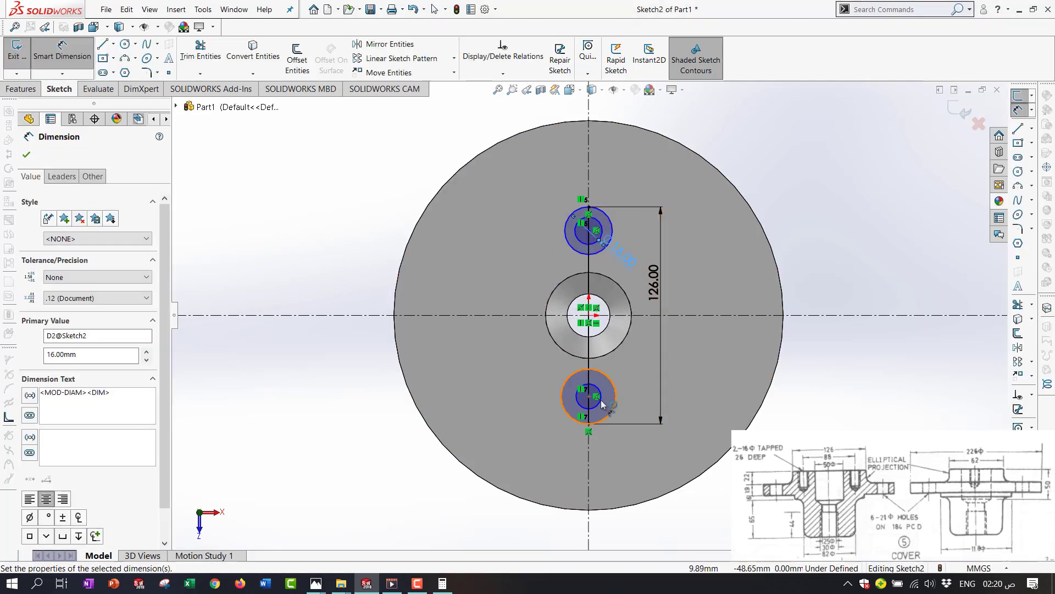
{"action": "left_click", "coordinate": [602, 404]}
{"action": "left_click", "coordinate": [626, 399]}
{"action": "type", "text": "16"}
{"action": "key", "text": "Return"}
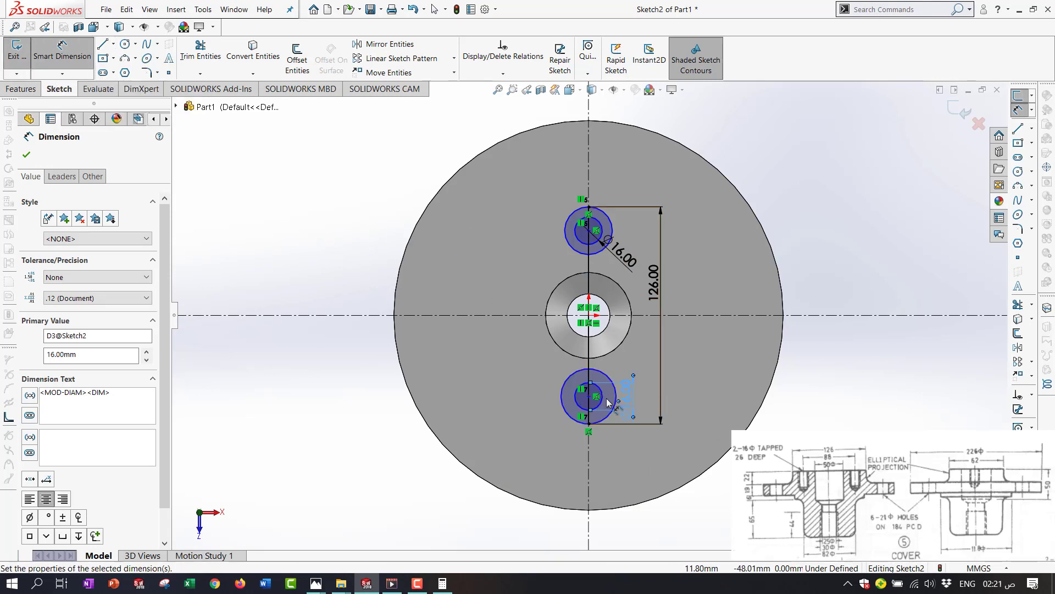
Dimension the vertical distance between the centers of the upper and lower circles as 80 mm
{"action": "left_click", "coordinate": [589, 396]}
{"action": "left_click", "coordinate": [589, 229]}
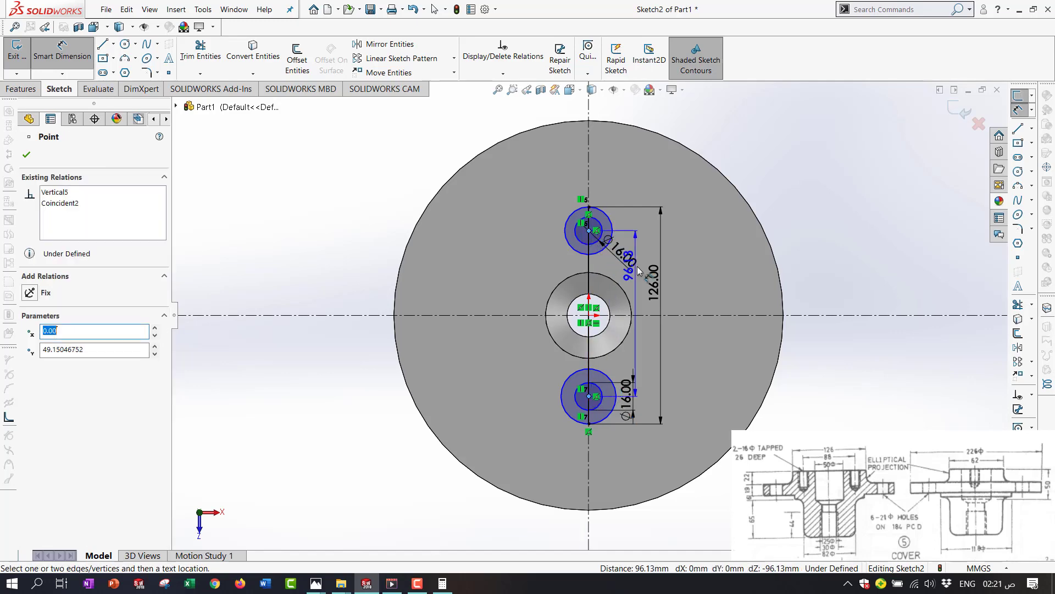
{"action": "left_click", "coordinate": [683, 286]}
{"action": "type", "text": "80"}
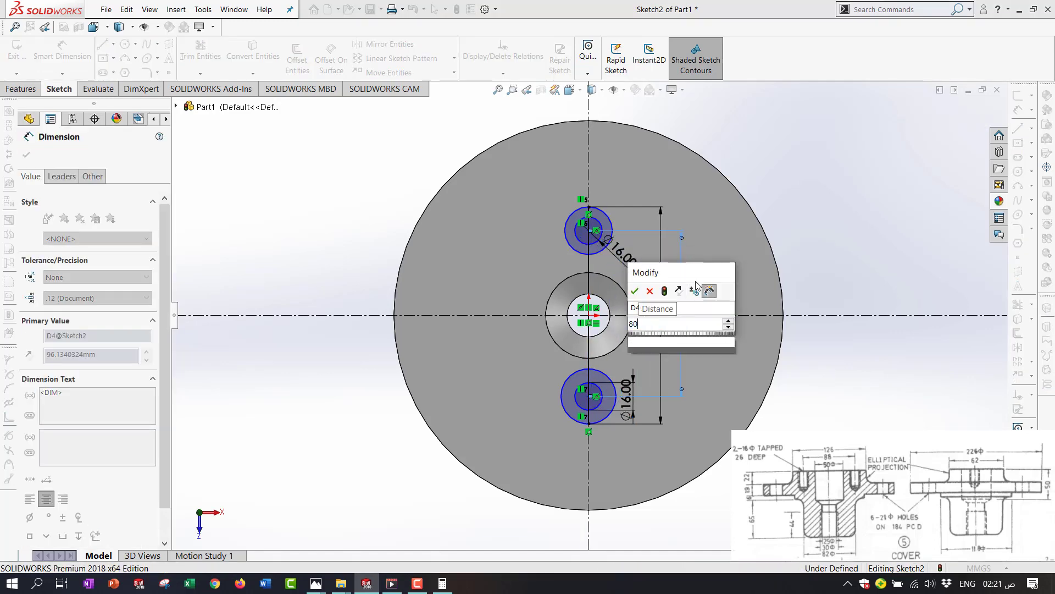
{"action": "key", "text": "Return"}
Undo the 80 mm value entered for the distance between the circle centers
{"action": "scroll", "coordinate": [603, 364], "scroll_direction": "down", "scroll_amount": 2}
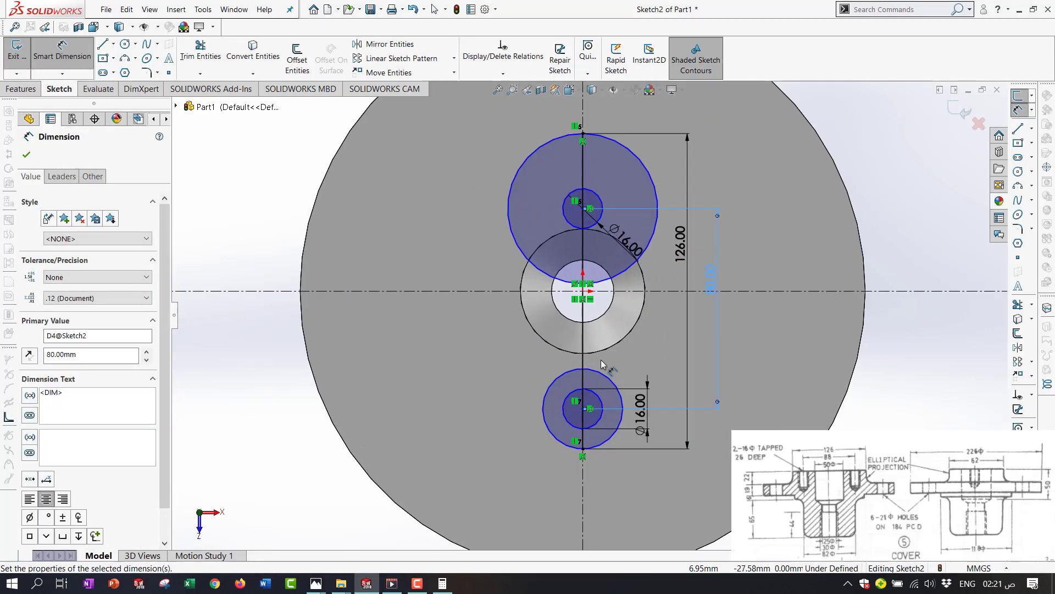
{"action": "scroll", "coordinate": [605, 361], "scroll_direction": "up", "scroll_amount": 1}
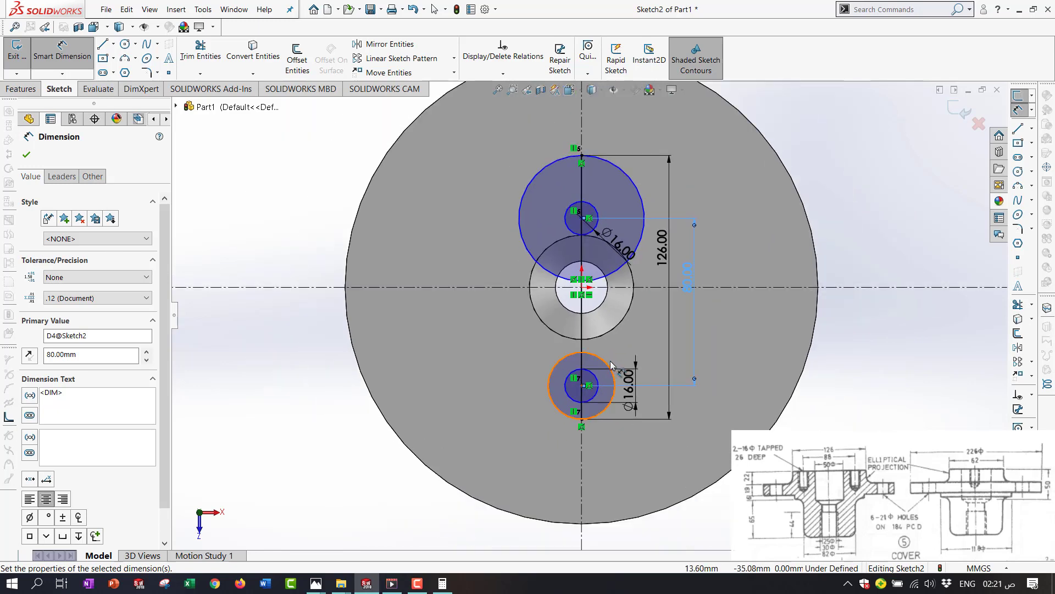
{"action": "scroll", "coordinate": [611, 367], "scroll_direction": "down", "scroll_amount": 1}
{"action": "scroll", "coordinate": [595, 395], "scroll_direction": "up", "scroll_amount": 1}
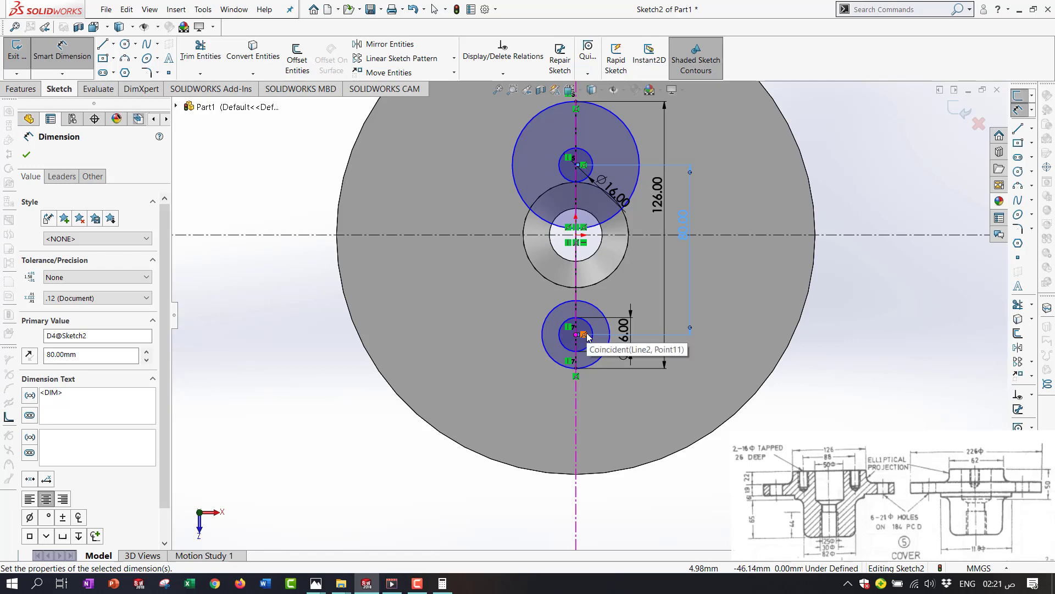
{"action": "key", "text": "ctrl+z"}
{"action": "scroll", "coordinate": [597, 141], "scroll_direction": "down", "scroll_amount": 1}
{"action": "scroll", "coordinate": [598, 144], "scroll_direction": "down", "scroll_amount": 2}
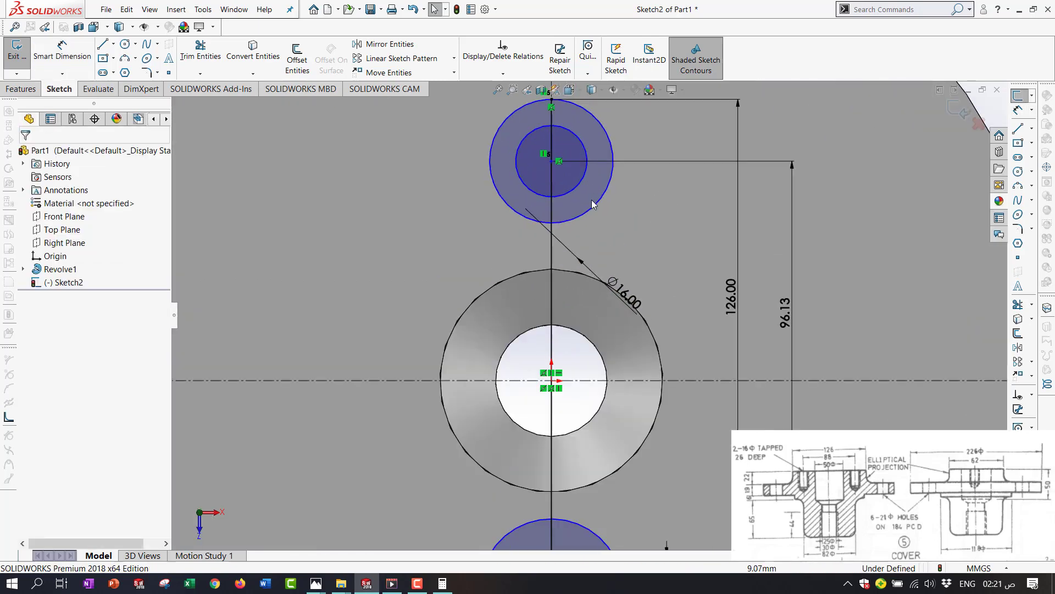
{"action": "scroll", "coordinate": [605, 302], "scroll_direction": "up", "scroll_amount": 2}
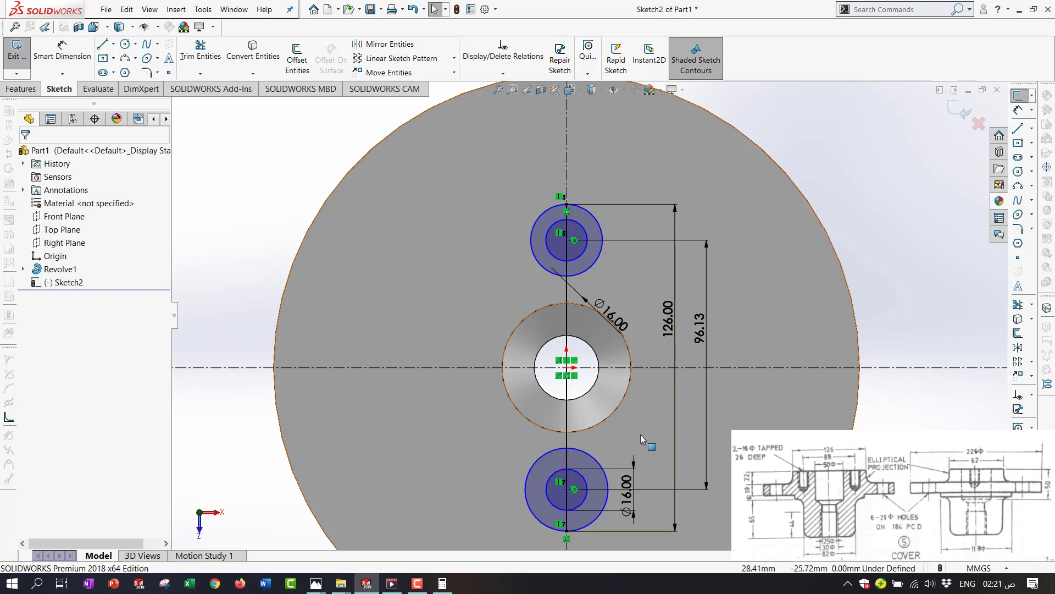
Set the vertical distance between the two circle centers to 88 mm
{"action": "double_click", "coordinate": [700, 332]}
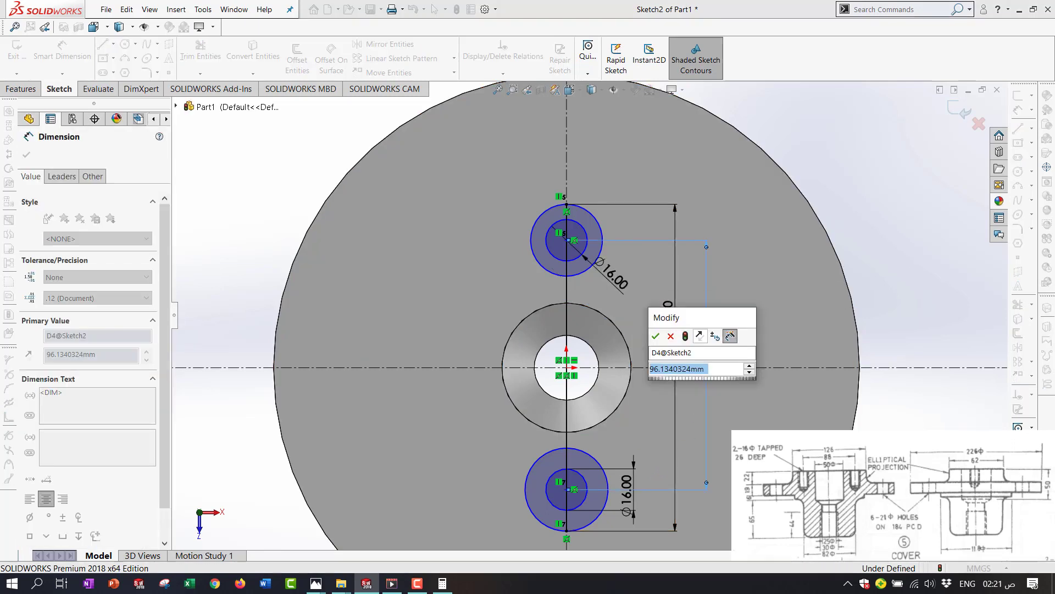
{"action": "type", "text": "80"}
{"action": "key", "text": "BackSpace"}
{"action": "key", "text": "BackSpace"}
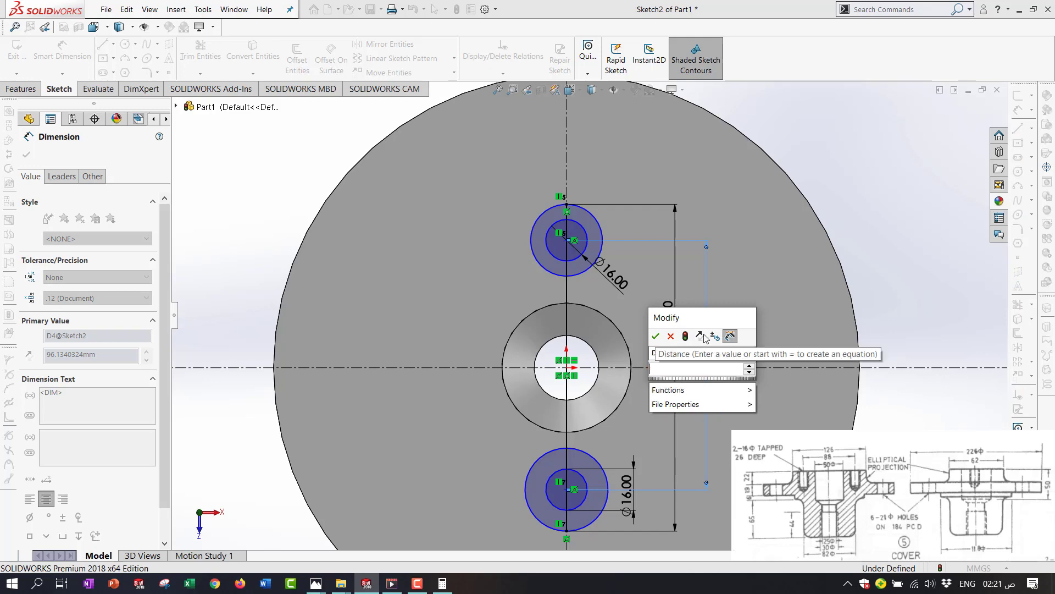
{"action": "type", "text": "88"}
{"action": "key", "text": "Return"}
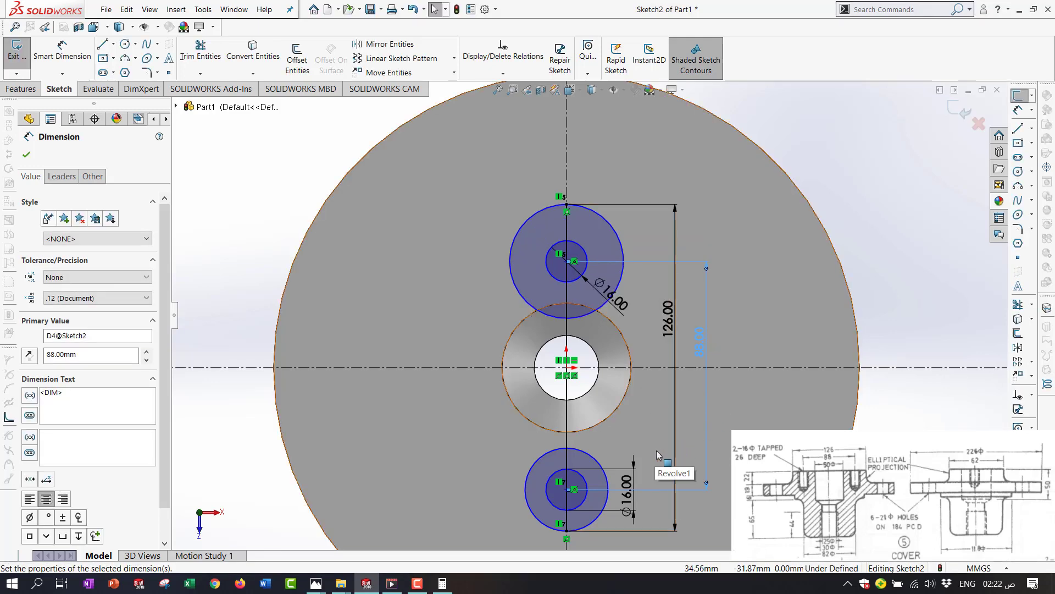
{"action": "key", "text": "Escape"}
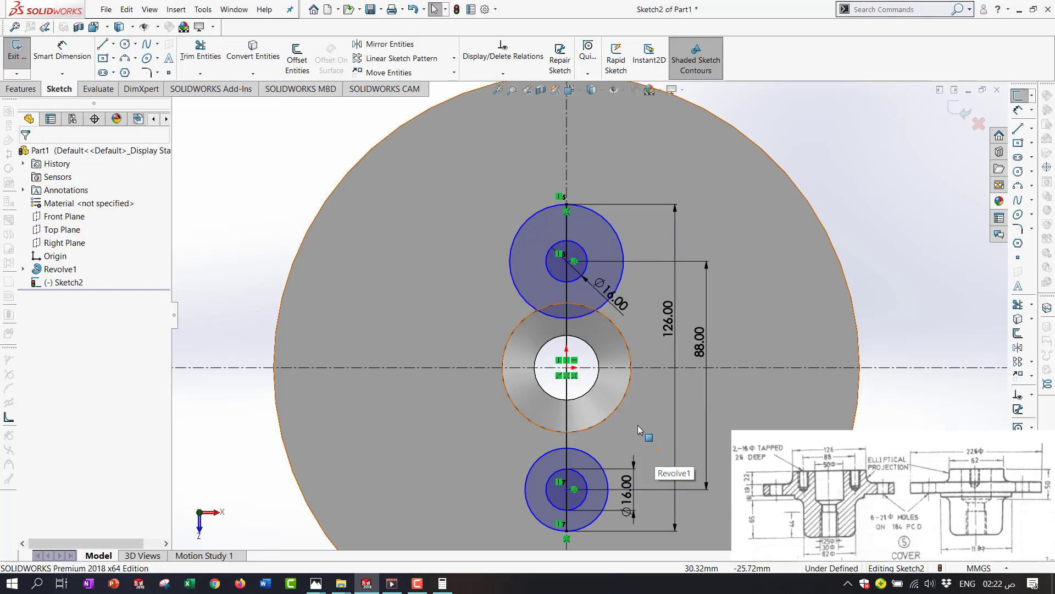
{"action": "left_click", "coordinate": [578, 283]}
{"action": "left_click", "coordinate": [578, 476], "text": "ctrl"}
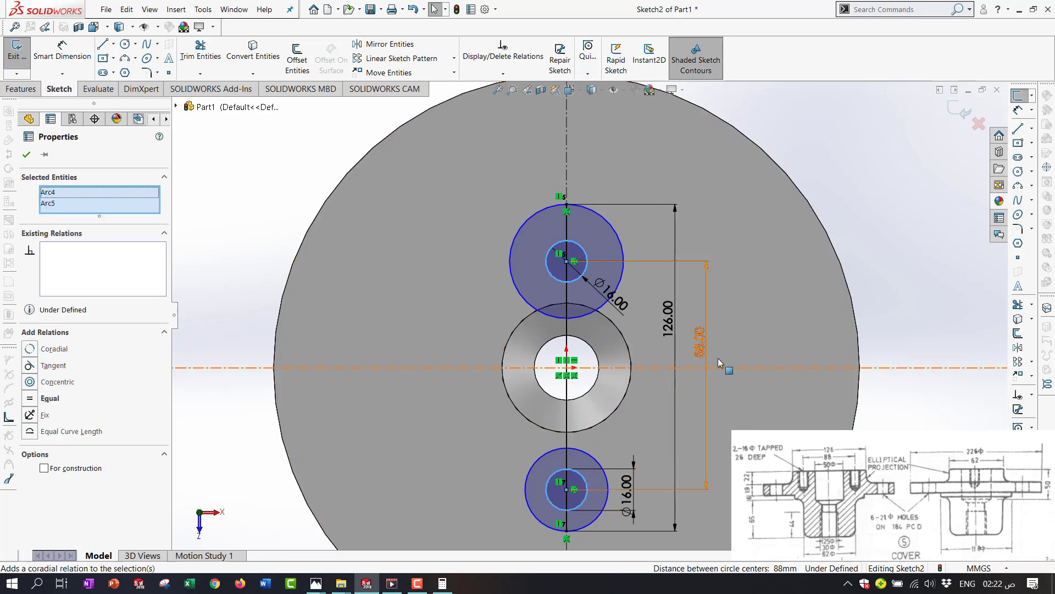
{"action": "scroll", "coordinate": [707, 294], "scroll_direction": "up", "scroll_amount": 3}
{"action": "key", "text": "Escape"}
Add an Equal relation between the upper and lower outer circles
{"action": "scroll", "coordinate": [652, 310], "scroll_direction": "down", "scroll_amount": 2}
{"action": "scroll", "coordinate": [652, 309], "scroll_direction": "down", "scroll_amount": 2}
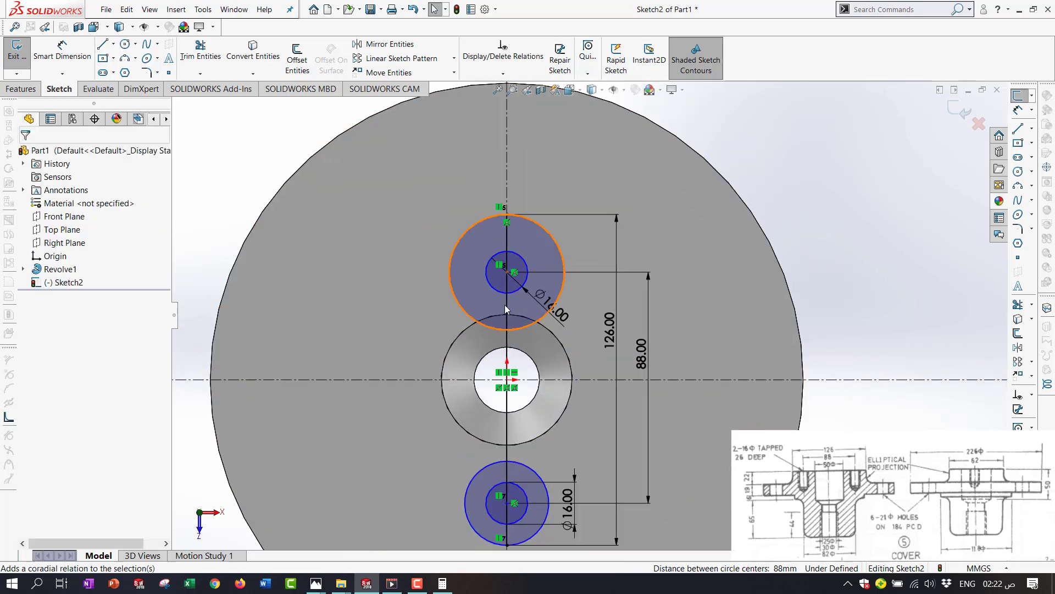
{"action": "left_click", "coordinate": [563, 295]}
{"action": "left_click", "coordinate": [542, 482], "text": "ctrl"}
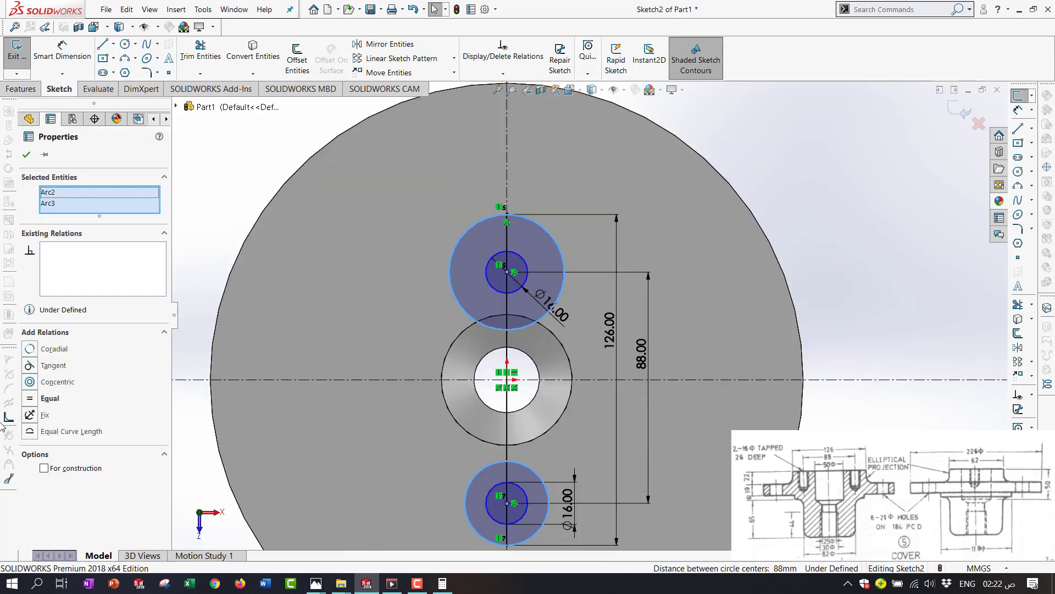
{"action": "left_click", "coordinate": [29, 398]}
{"action": "left_click", "coordinate": [676, 242]}
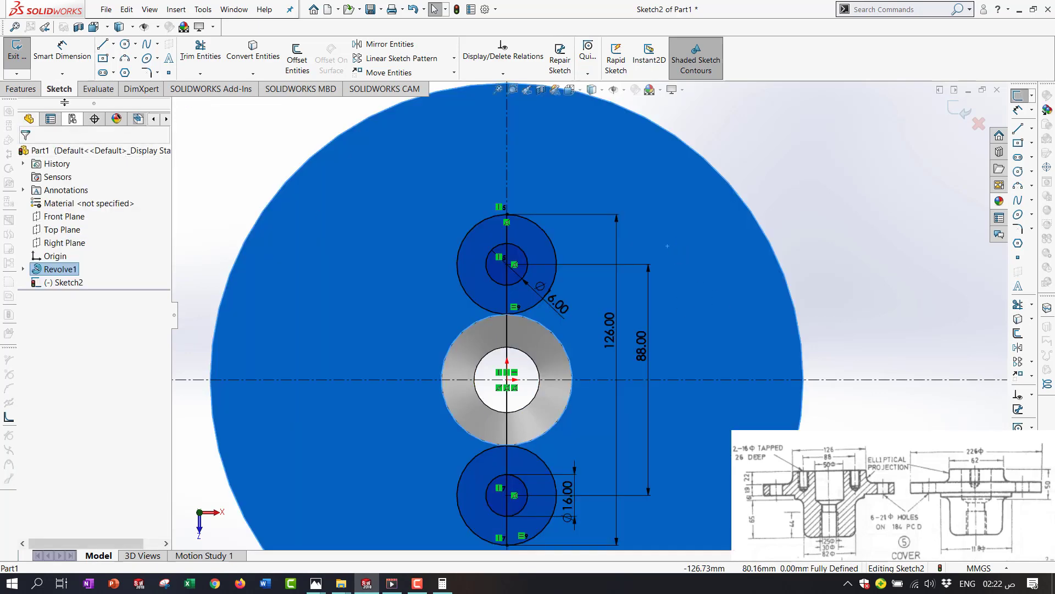
{"action": "left_click", "coordinate": [62, 53]}
{"action": "left_click", "coordinate": [474, 228]}
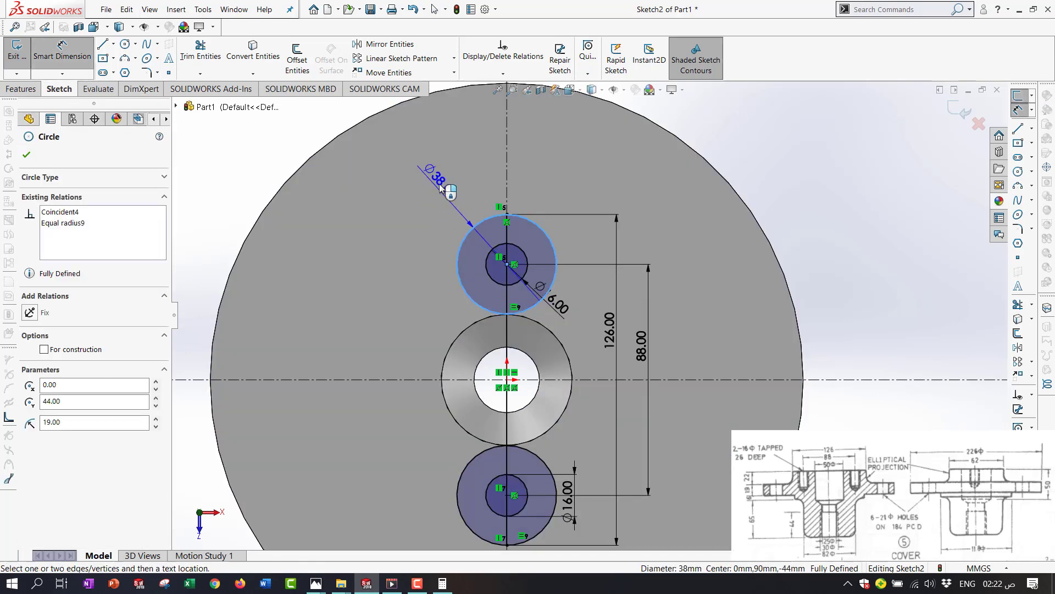
{"action": "key", "text": "Escape"}
{"action": "scroll", "coordinate": [611, 312], "scroll_direction": "up", "scroll_amount": 3}
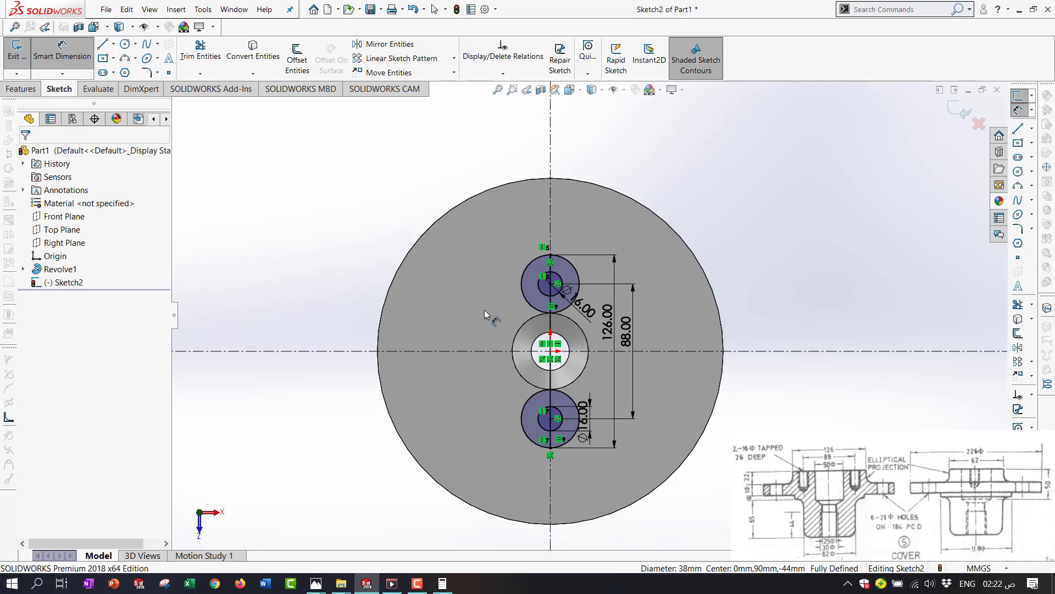
{"action": "left_click", "coordinate": [102, 43]}
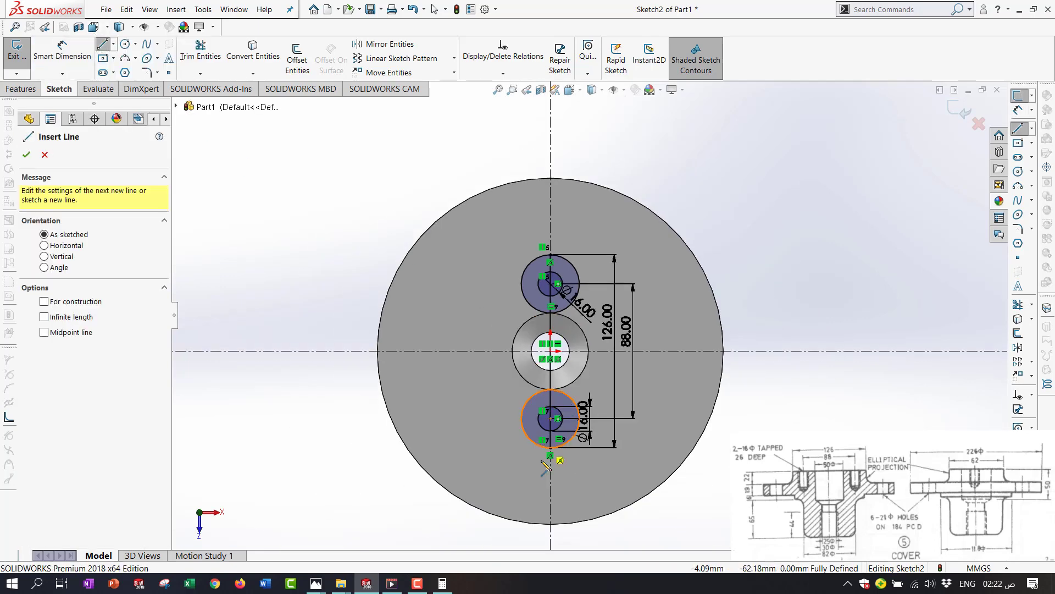
{"action": "left_click", "coordinate": [521, 419]}
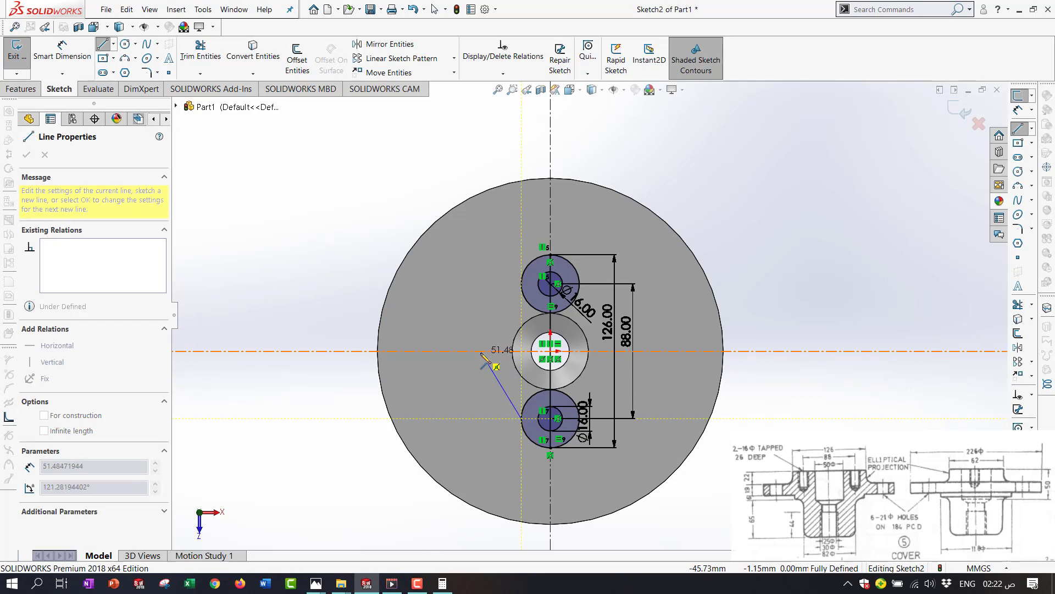
{"action": "key", "text": "Escape"}
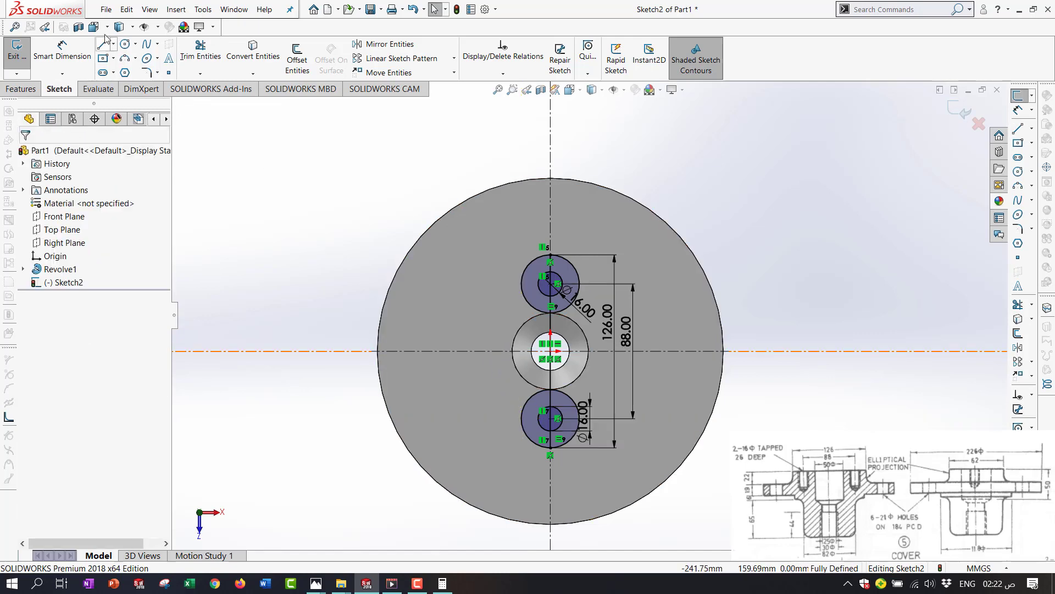
Draw a horizontal line about 126 mm long across the bore, with both ends on the horizontal centerline
{"action": "key", "text": "l"}
{"action": "left_click", "coordinate": [475, 353]}
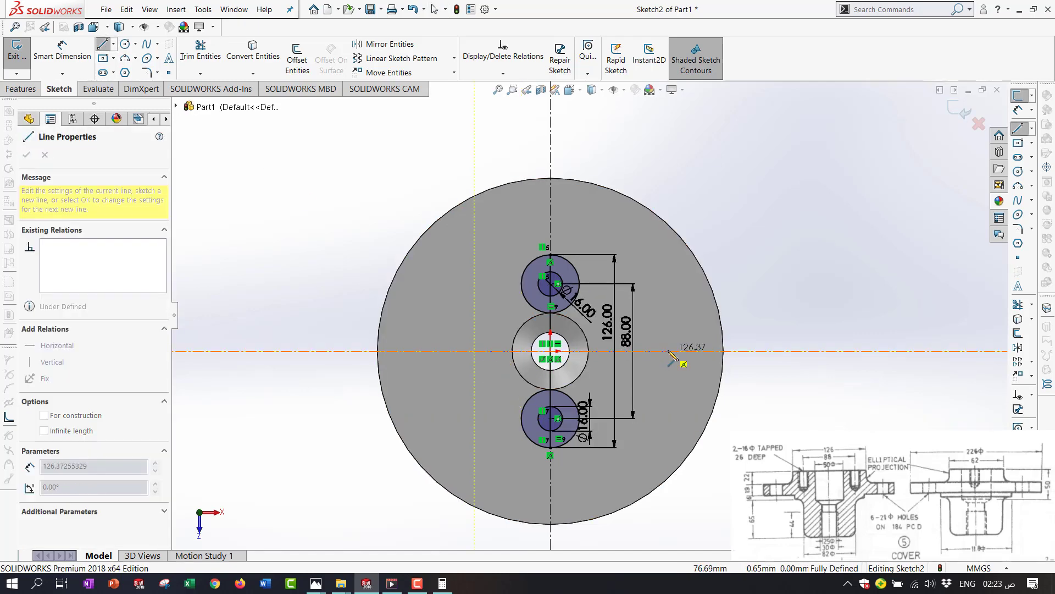
{"action": "left_click", "coordinate": [668, 351]}
{"action": "key", "text": "Escape"}
Dimension the length of the horizontal line across the bore as 62 mm
{"action": "left_click", "coordinate": [63, 54]}
{"action": "left_click", "coordinate": [567, 351]}
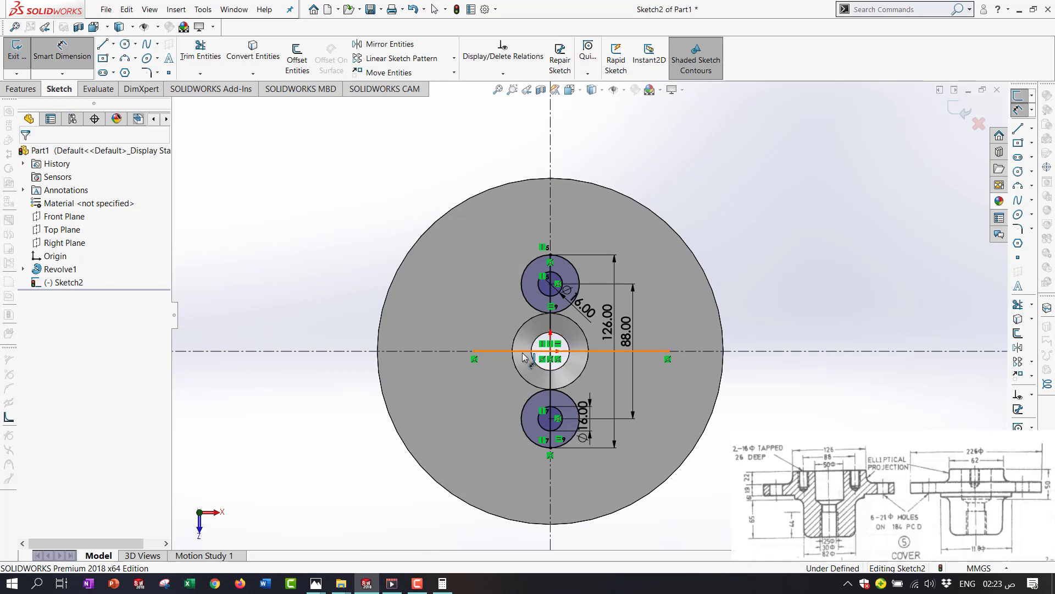
{"action": "left_click", "coordinate": [525, 334]}
{"action": "type", "text": "62"}
{"action": "key", "text": "Return"}
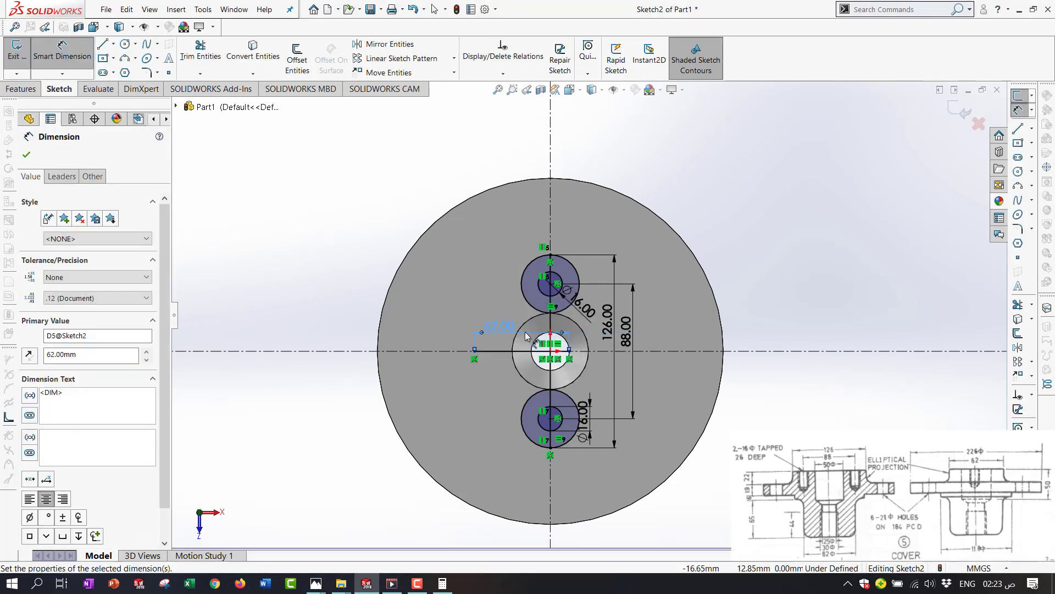
{"action": "key", "text": "Escape"}
Add a Midpoint relation between the 62 mm horizontal line and the sketch origin
{"action": "left_click", "coordinate": [520, 355]}
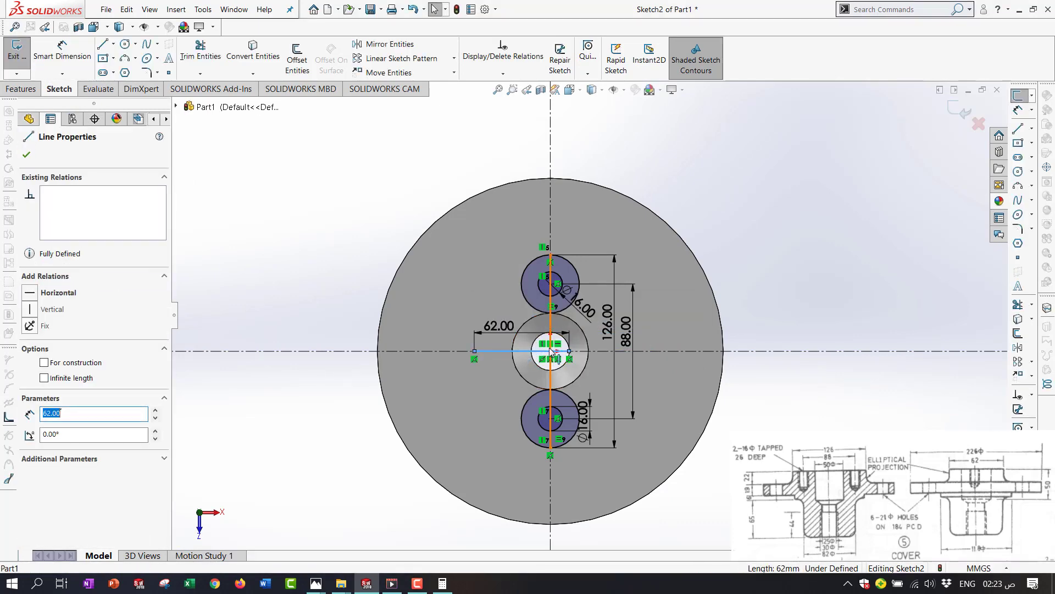
{"action": "left_click", "coordinate": [550, 351], "text": "ctrl"}
{"action": "left_click", "coordinate": [64, 355]}
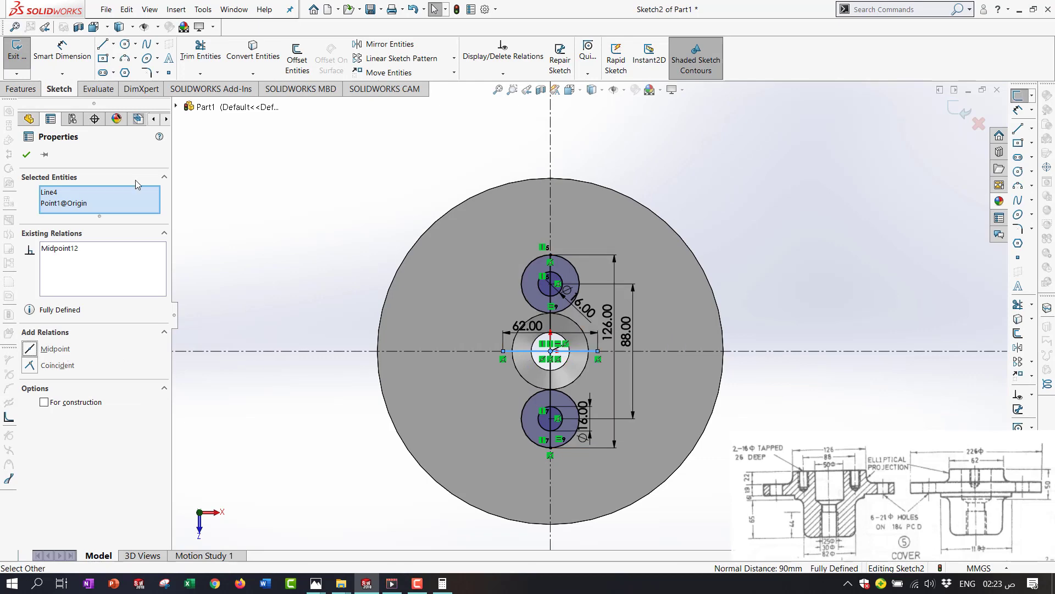
{"action": "left_click", "coordinate": [26, 154]}
Draw four slanted lines joining the sides of the upper and lower outer circles to the ends of the 62 mm horizontal line
{"action": "key", "text": "l"}
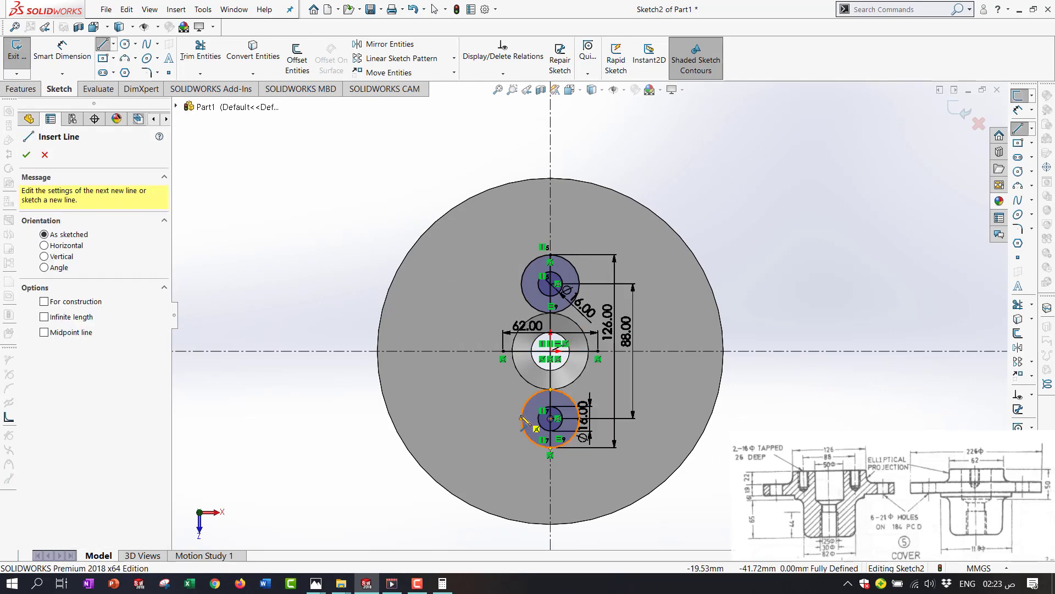
{"action": "left_click_drag", "start_coordinate": [521, 420], "coordinate": [502, 351]}
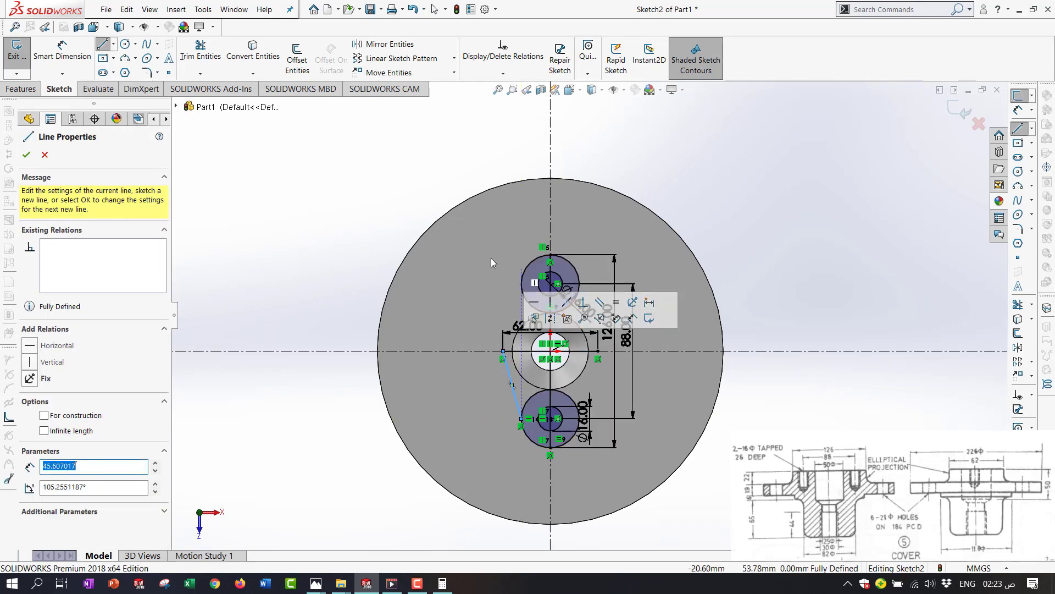
{"action": "left_click_drag", "start_coordinate": [521, 285], "coordinate": [503, 350]}
{"action": "left_click_drag", "start_coordinate": [580, 284], "coordinate": [598, 351]}
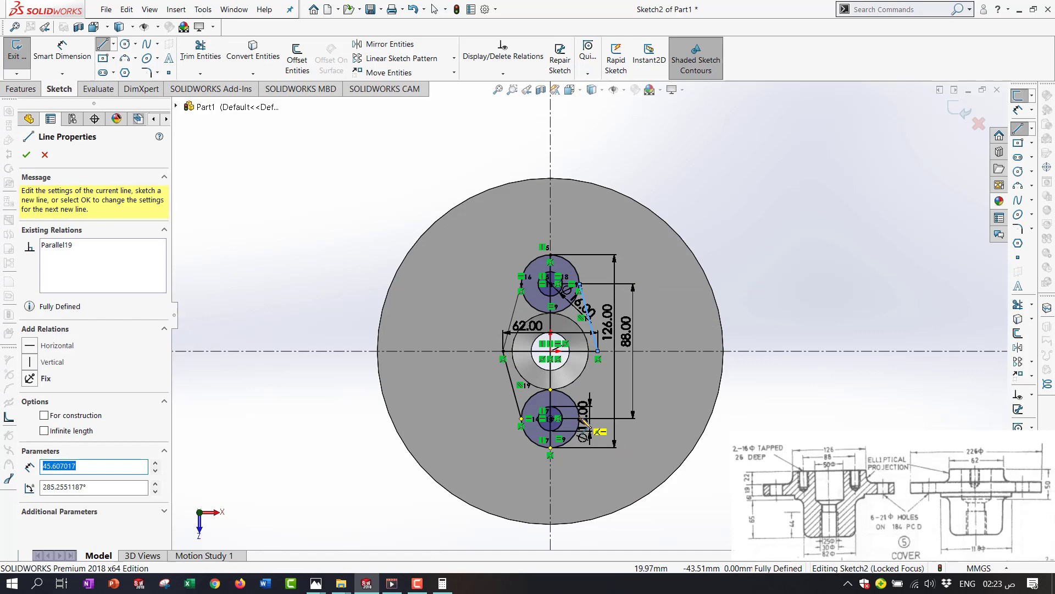
{"action": "left_click_drag", "start_coordinate": [586, 423], "coordinate": [616, 396]}
{"action": "left_click_drag", "start_coordinate": [599, 352], "coordinate": [598, 352]}
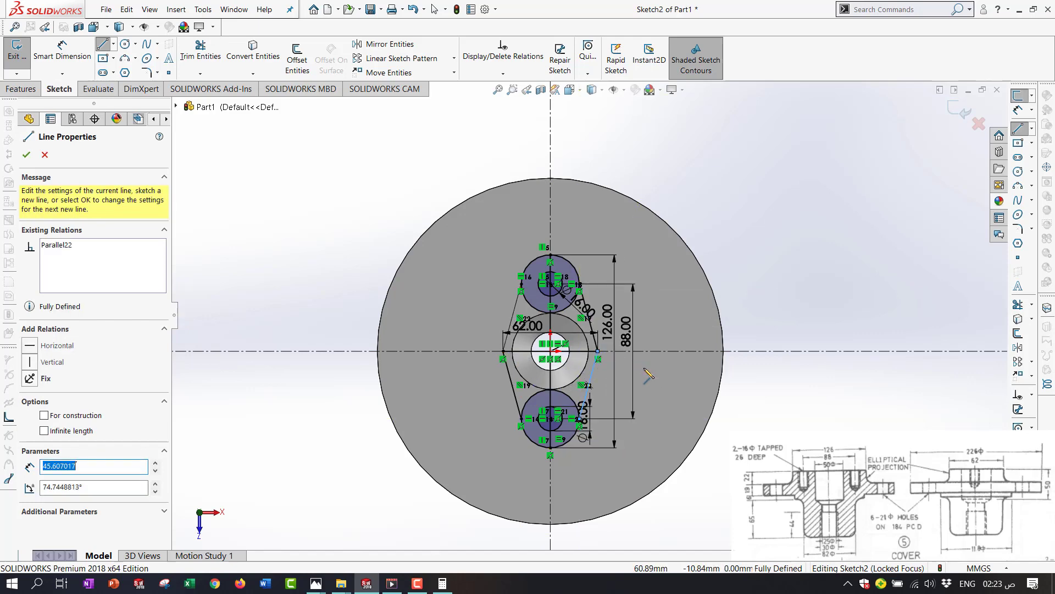
{"action": "key", "text": "Escape"}
Trim away the inner halves of the upper and lower outer circles, leaving only the rounded ends of the projection outline
{"action": "scroll", "coordinate": [632, 382], "scroll_direction": "down", "scroll_amount": 5}
{"action": "scroll", "coordinate": [541, 372], "scroll_direction": "up", "scroll_amount": 4}
{"action": "scroll", "coordinate": [525, 319], "scroll_direction": "down", "scroll_amount": 3}
{"action": "scroll", "coordinate": [525, 319], "scroll_direction": "down", "scroll_amount": 2}
{"action": "scroll", "coordinate": [526, 323], "scroll_direction": "up", "scroll_amount": 2}
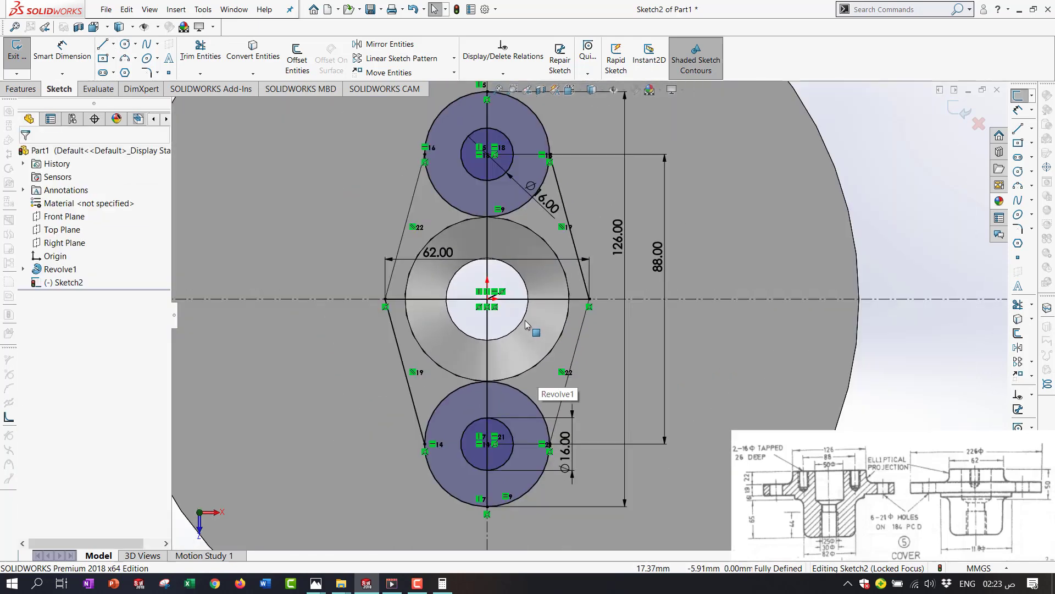
{"action": "left_click", "coordinate": [200, 52]}
{"action": "mouse_move", "coordinate": [473, 194]}
{"action": "left_mouse_down"}
{"action": "mouse_move", "coordinate": [446, 213]}
{"action": "mouse_move", "coordinate": [448, 205]}
{"action": "left_mouse_up"}
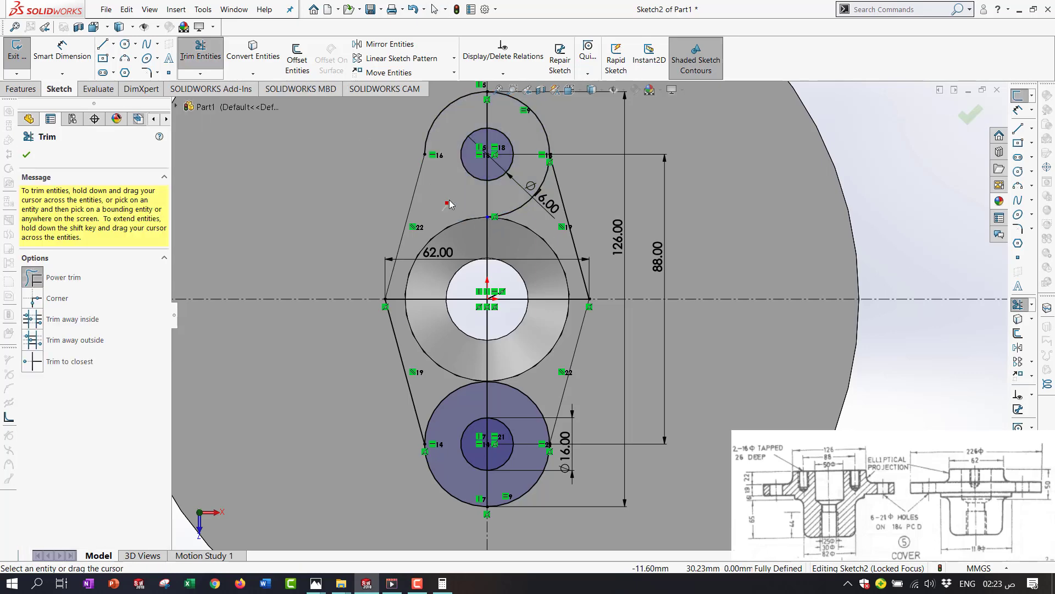
{"action": "left_click_drag", "start_coordinate": [519, 209], "coordinate": [509, 200]}
{"action": "scroll", "coordinate": [497, 190], "scroll_direction": "up", "scroll_amount": 3}
{"action": "scroll", "coordinate": [527, 372], "scroll_direction": "down", "scroll_amount": 3}
{"action": "left_click_drag", "start_coordinate": [580, 345], "coordinate": [569, 361]}
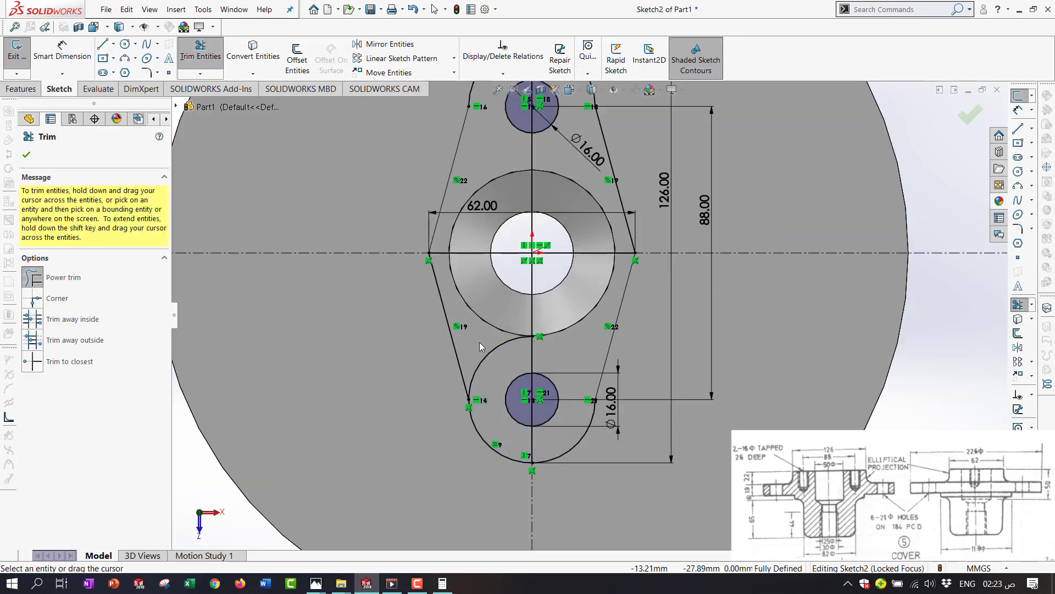
Trim both halves of the horizontal line across the bore
{"action": "scroll", "coordinate": [498, 354], "scroll_direction": "up", "scroll_amount": 2}
{"action": "scroll", "coordinate": [499, 297], "scroll_direction": "down", "scroll_amount": 4}
{"action": "left_click_drag", "start_coordinate": [524, 257], "coordinate": [529, 246]}
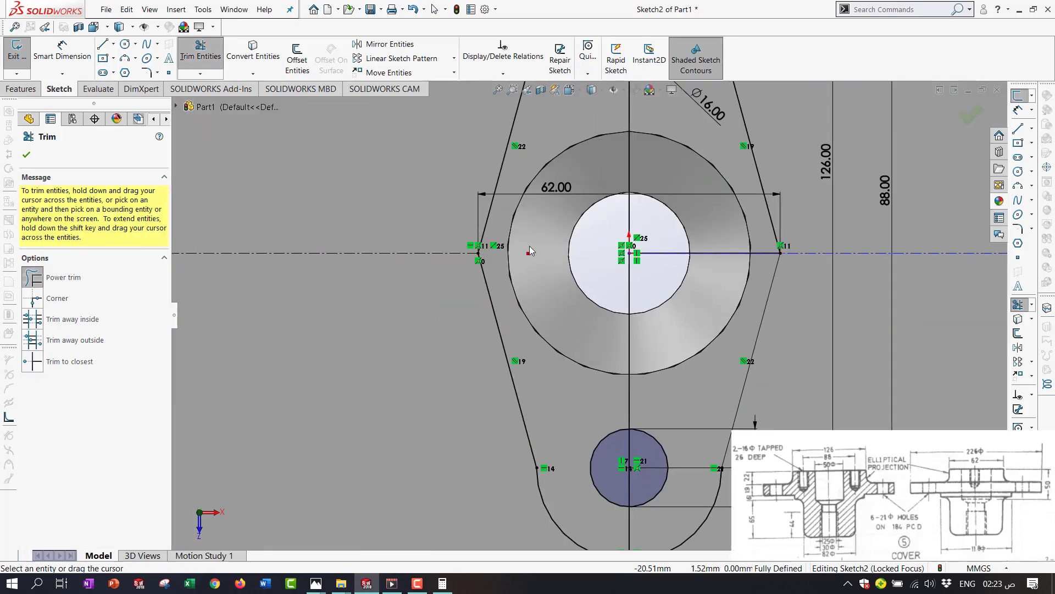
{"action": "mouse_move", "coordinate": [680, 243]}
{"action": "left_mouse_down"}
{"action": "mouse_move", "coordinate": [684, 279]}
{"action": "mouse_move", "coordinate": [682, 252]}
{"action": "left_mouse_up"}
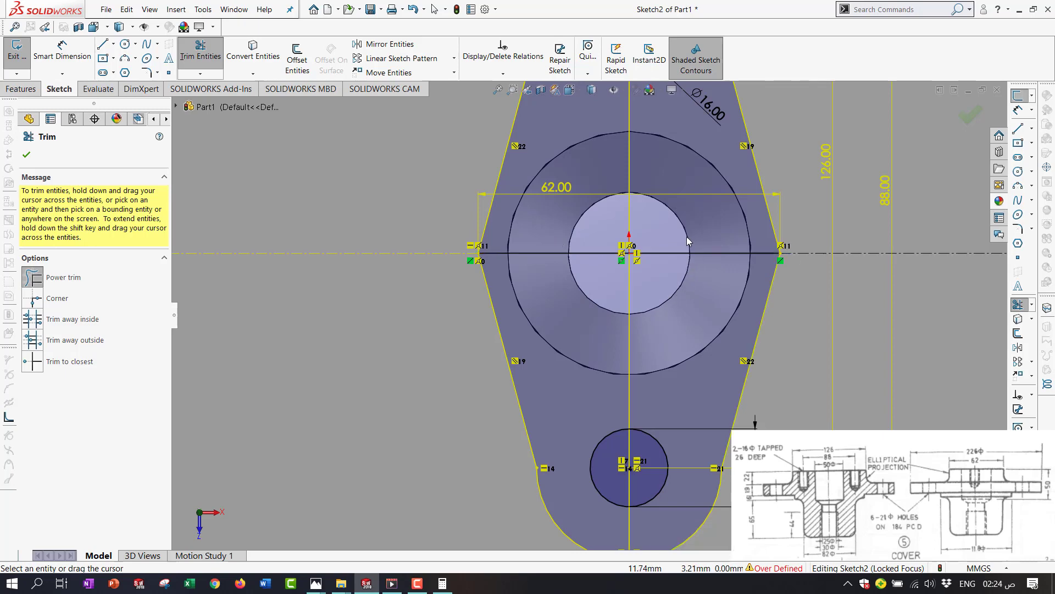
{"action": "scroll", "coordinate": [587, 315], "scroll_direction": "up", "scroll_amount": 2}
{"action": "scroll", "coordinate": [626, 249], "scroll_direction": "up", "scroll_amount": 2}
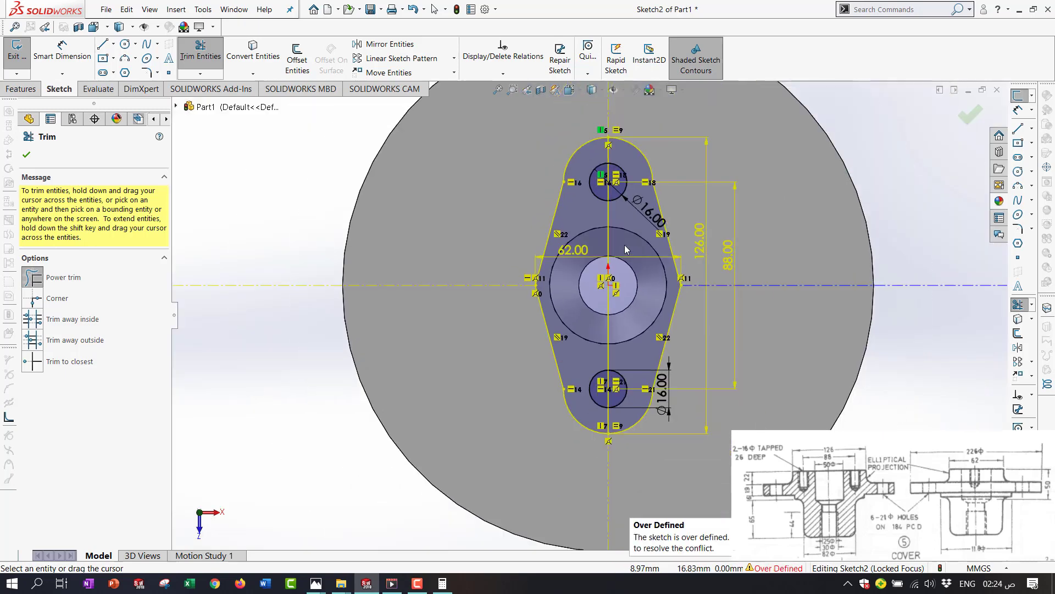
Delete the 88 mm dimension between the two hole centers to resolve the over-defined sketch
{"action": "left_click", "coordinate": [963, 121]}
{"action": "scroll", "coordinate": [748, 220], "scroll_direction": "down", "scroll_amount": 3}
{"action": "scroll", "coordinate": [620, 219], "scroll_direction": "down", "scroll_amount": 2}
{"action": "left_click", "coordinate": [706, 314]}
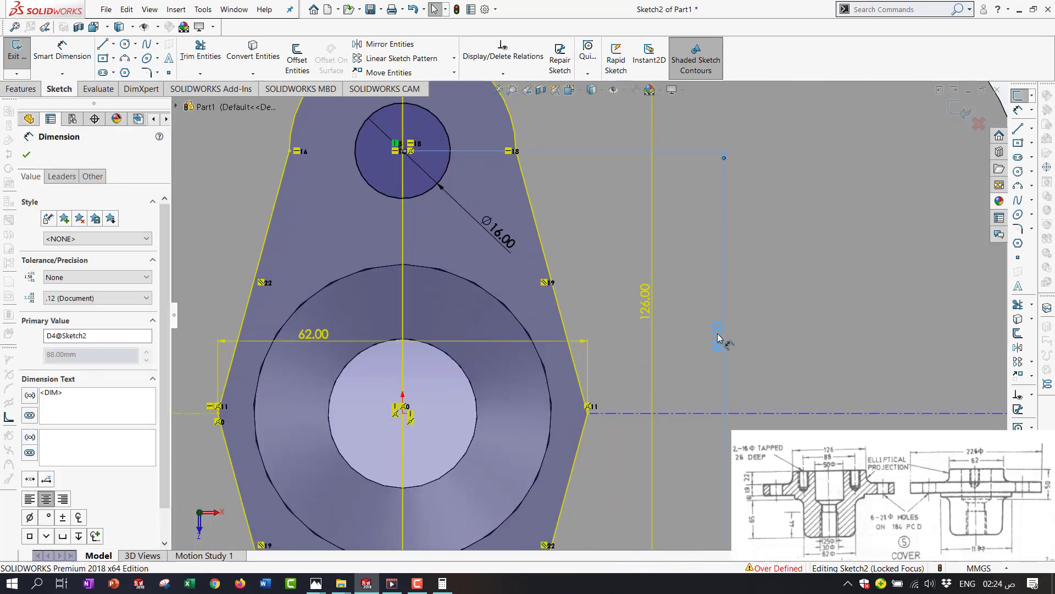
{"action": "key", "text": "Delete"}
Try to make the upper arc tangent to the slanted sides of the projection outline
{"action": "scroll", "coordinate": [526, 187], "scroll_direction": "up", "scroll_amount": 2}
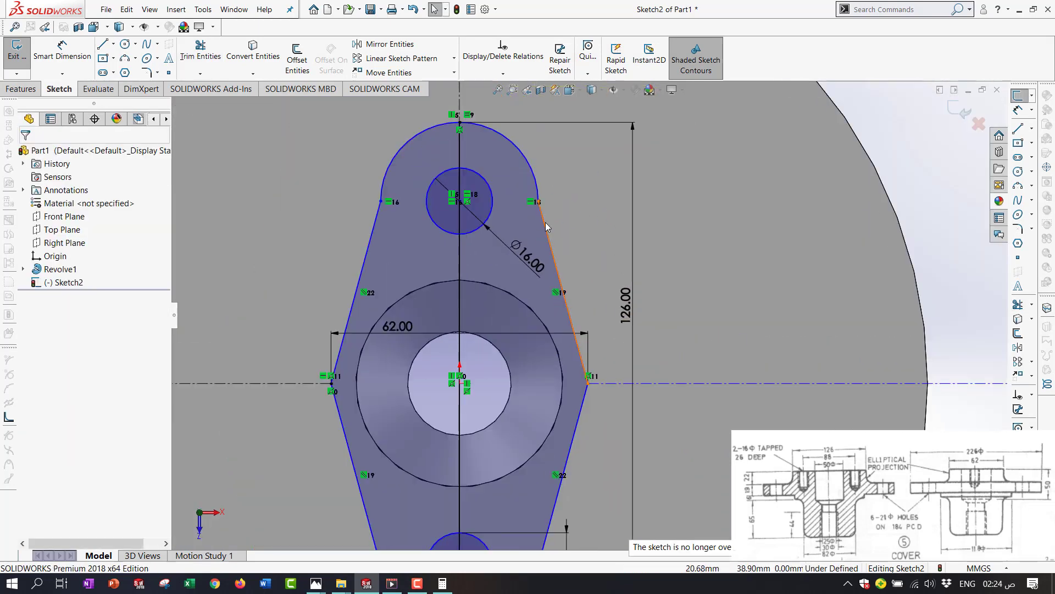
{"action": "scroll", "coordinate": [530, 190], "scroll_direction": "down", "scroll_amount": 2}
{"action": "left_click", "coordinate": [544, 212]}
{"action": "left_click", "coordinate": [542, 193], "text": "ctrl"}
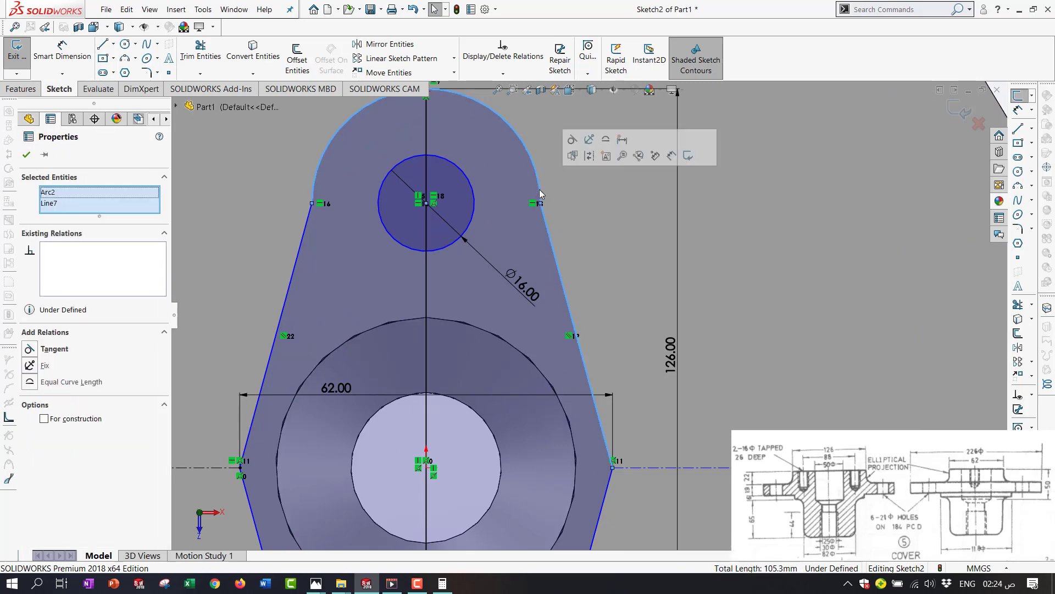
{"action": "left_click", "coordinate": [29, 349]}
{"action": "scroll", "coordinate": [552, 410], "scroll_direction": "up", "scroll_amount": 2}
{"action": "scroll", "coordinate": [552, 410], "scroll_direction": "up", "scroll_amount": 1}
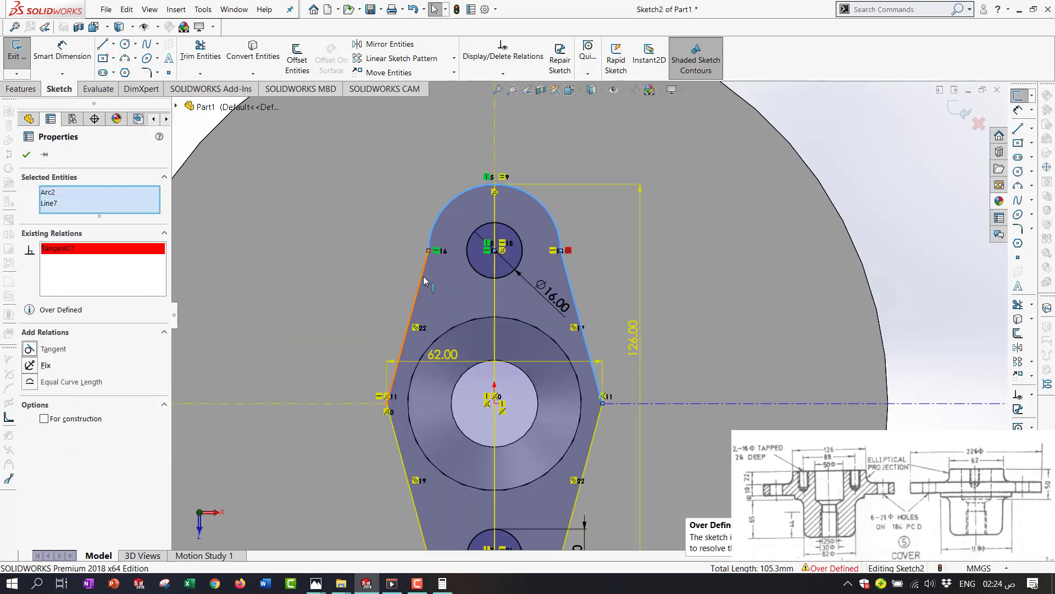
{"action": "left_click", "coordinate": [408, 324], "text": "ctrl"}
{"action": "left_click", "coordinate": [435, 219], "text": "ctrl"}
{"action": "left_click", "coordinate": [393, 289]}
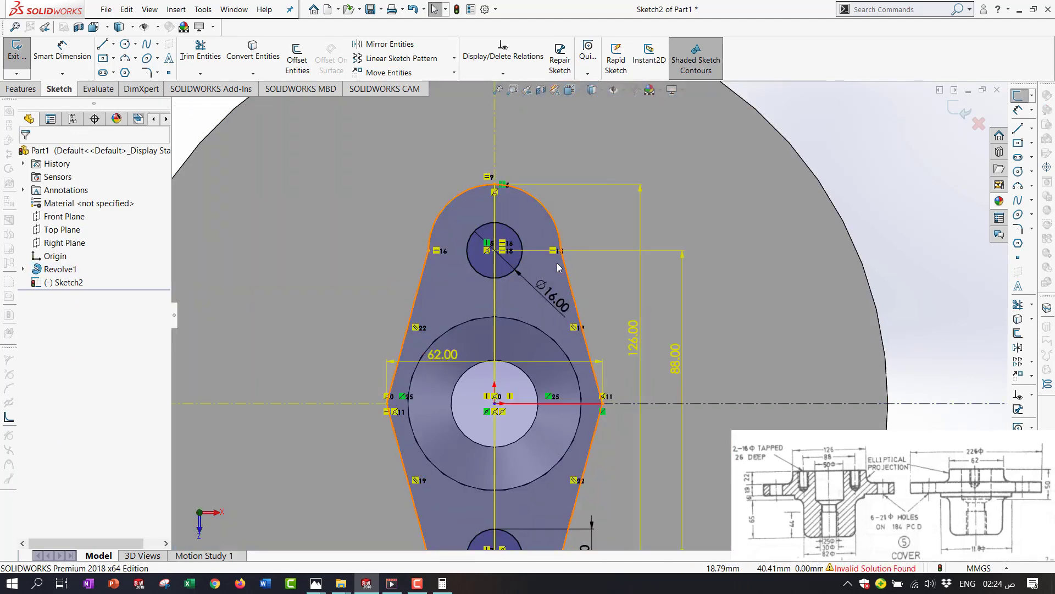
Delete the 88 mm dimension between the upper and lower hole centers
{"action": "left_click", "coordinate": [675, 360]}
{"action": "key", "text": "Delete"}
{"action": "scroll", "coordinate": [678, 365], "scroll_direction": "up", "scroll_amount": 5}
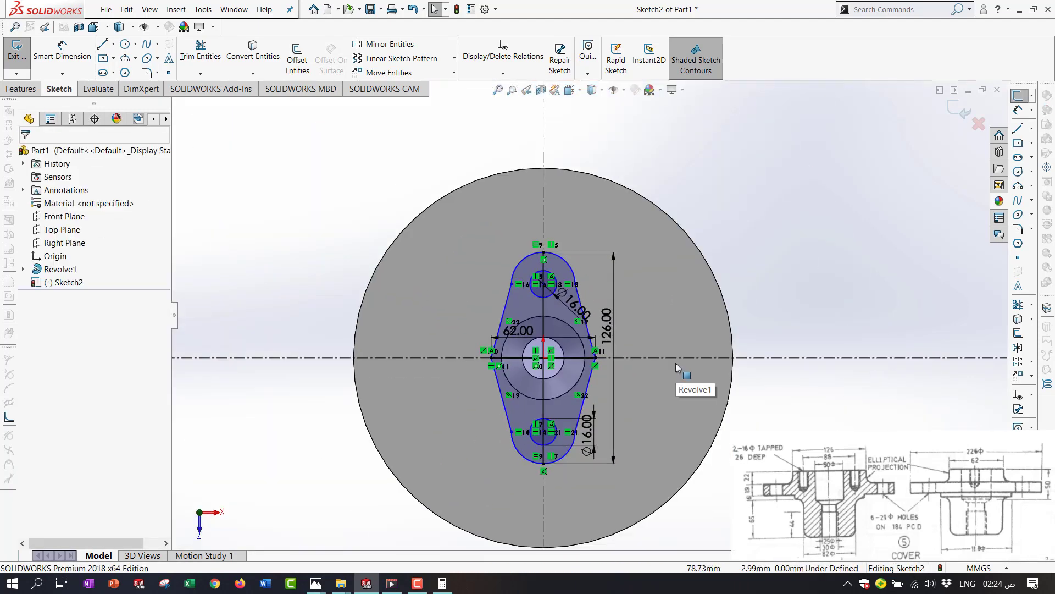
{"action": "scroll", "coordinate": [603, 437], "scroll_direction": "down", "scroll_amount": 6}
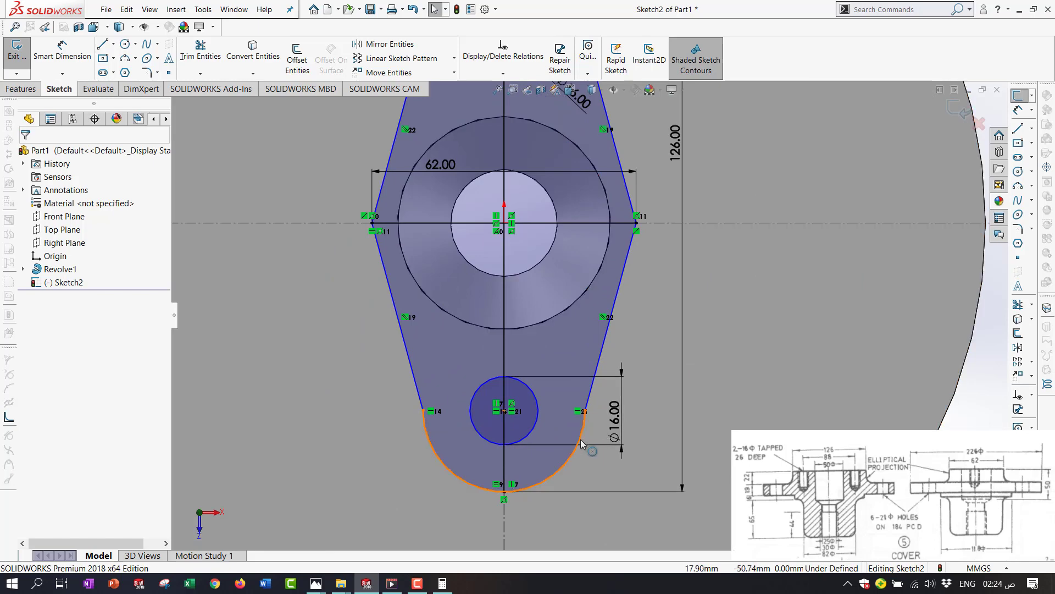
{"action": "scroll", "coordinate": [591, 432], "scroll_direction": "down", "scroll_amount": 2}
{"action": "scroll", "coordinate": [547, 427], "scroll_direction": "up", "scroll_amount": 2}
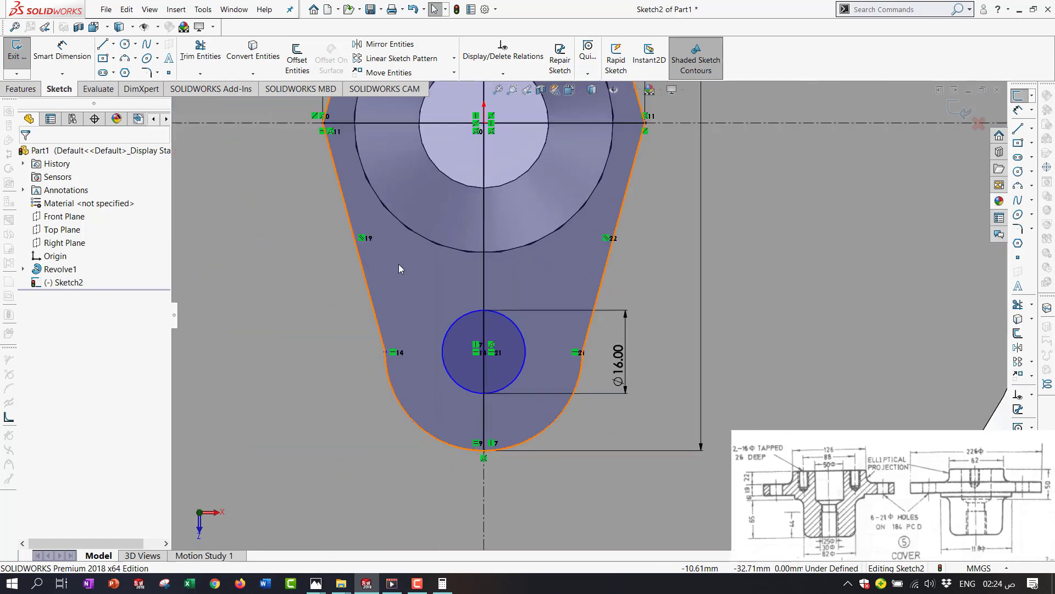
Extrude the four outline regions surrounding the bore and the two 16 mm holes by 10 mm, merged with the flange
{"action": "key", "text": "e"}
{"action": "scroll", "coordinate": [544, 357], "scroll_direction": "up", "scroll_amount": 2}
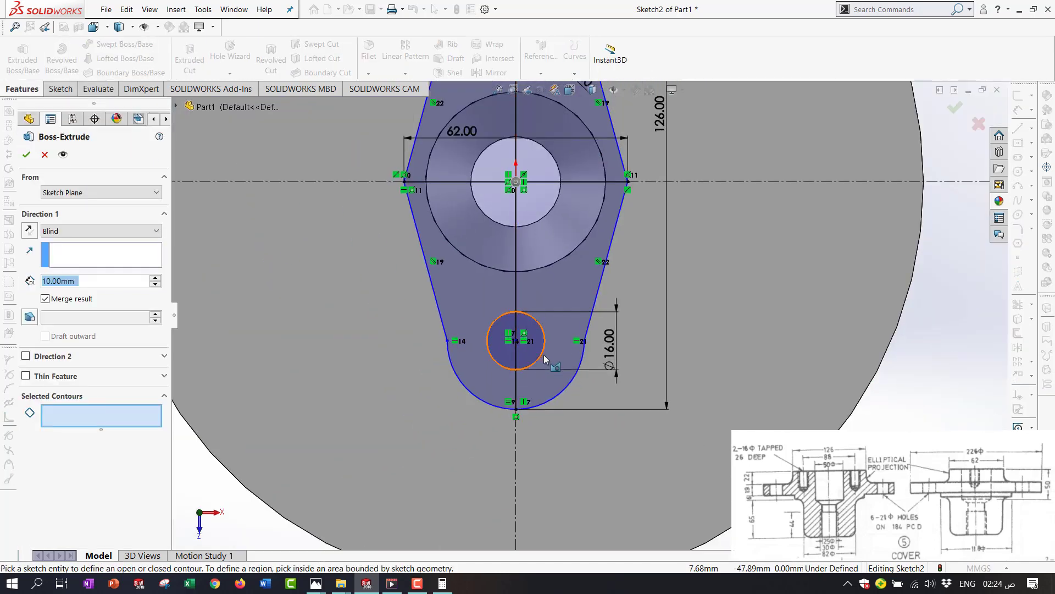
{"action": "left_click", "coordinate": [544, 360]}
{"action": "left_click", "coordinate": [473, 308]}
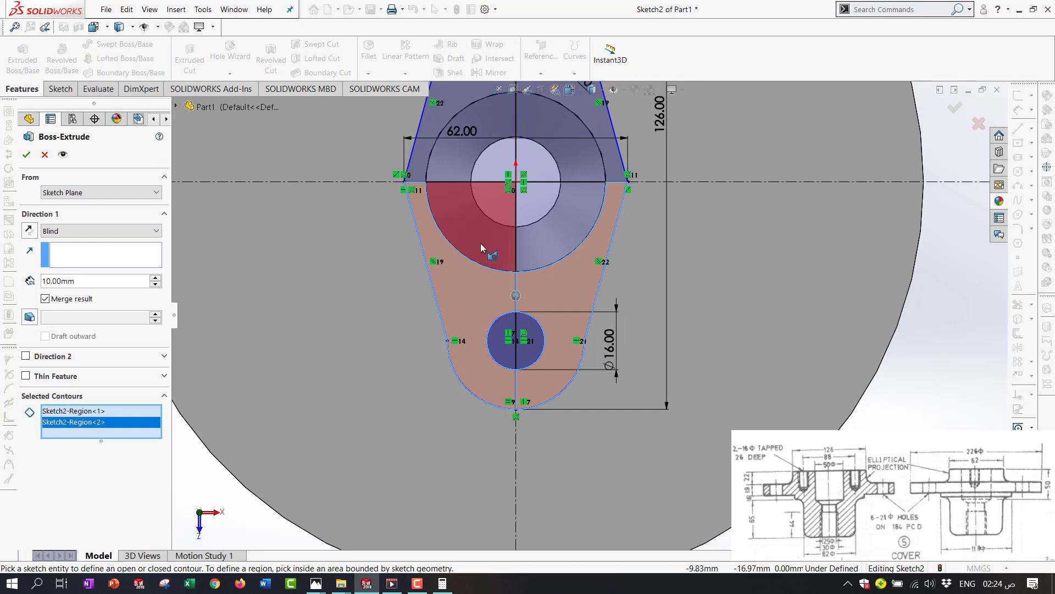
{"action": "left_click", "coordinate": [614, 175]}
{"action": "left_click", "coordinate": [435, 132]}
{"action": "scroll", "coordinate": [589, 314], "scroll_direction": "up", "scroll_amount": 2}
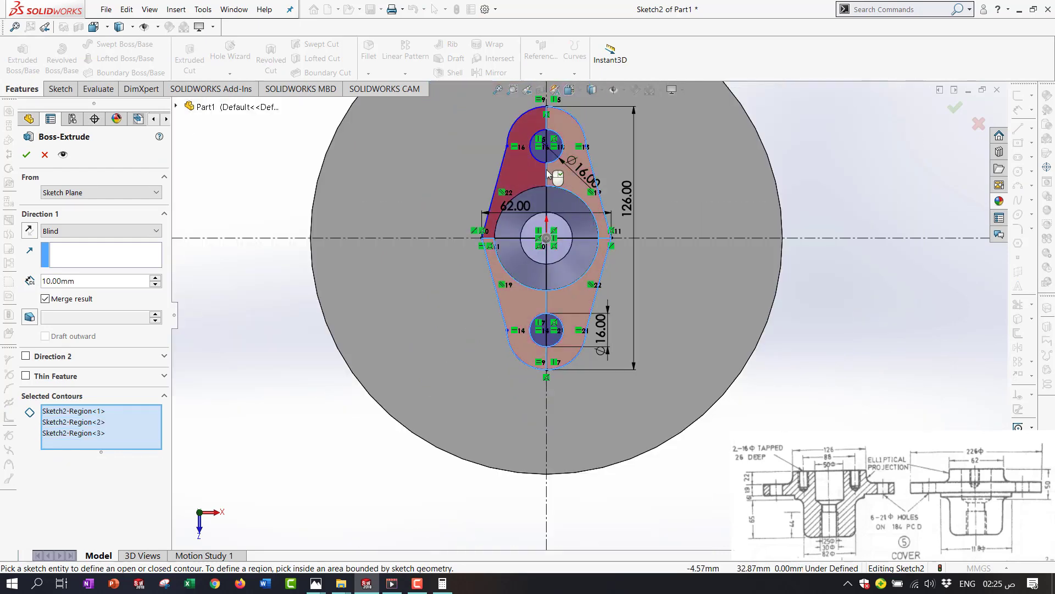
{"action": "left_click", "coordinate": [26, 155]}
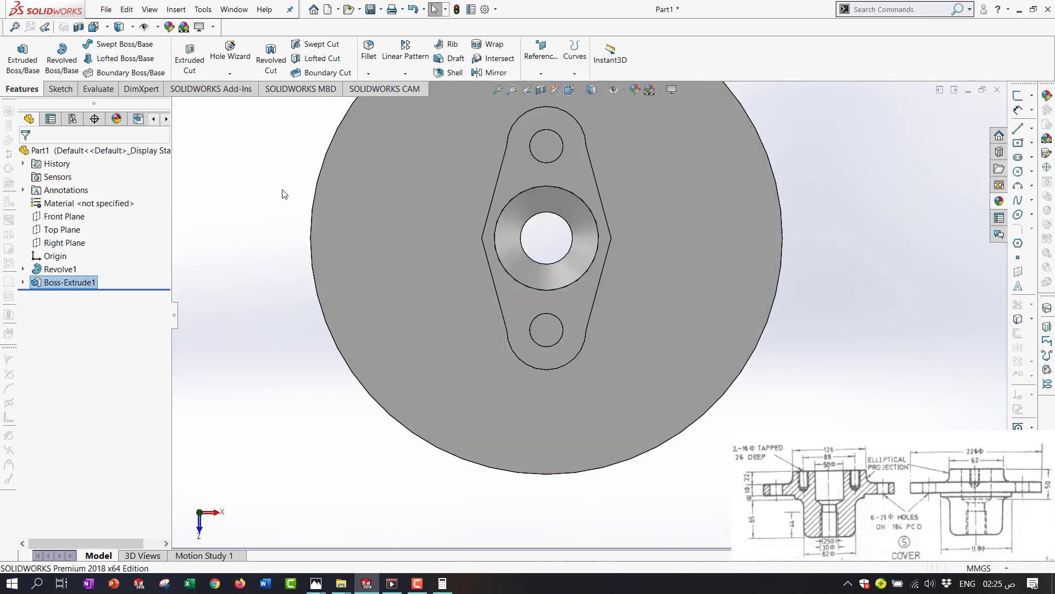
Edit the projection's boss extrusion and set its depth to 22 mm
{"action": "middle_click_drag", "start_coordinate": [662, 258], "coordinate": [670, 241]}
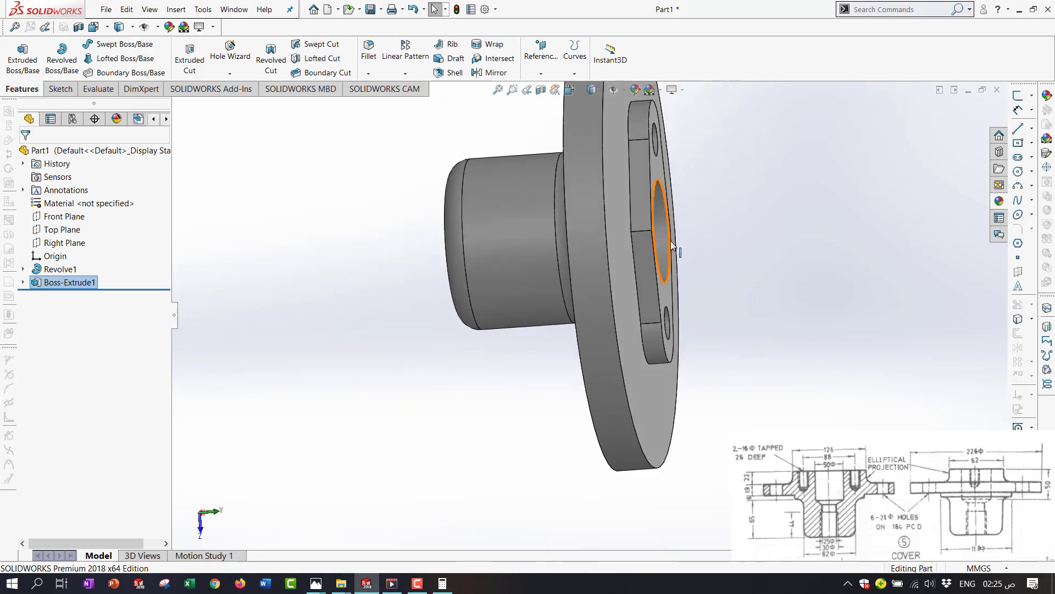
{"action": "scroll", "coordinate": [590, 238], "scroll_direction": "down", "scroll_amount": 5}
{"action": "middle_click_drag", "start_coordinate": [591, 238], "coordinate": [553, 312]}
{"action": "scroll", "coordinate": [522, 275], "scroll_direction": "up", "scroll_amount": 5}
{"action": "middle_click_drag", "start_coordinate": [495, 236], "coordinate": [483, 352]}
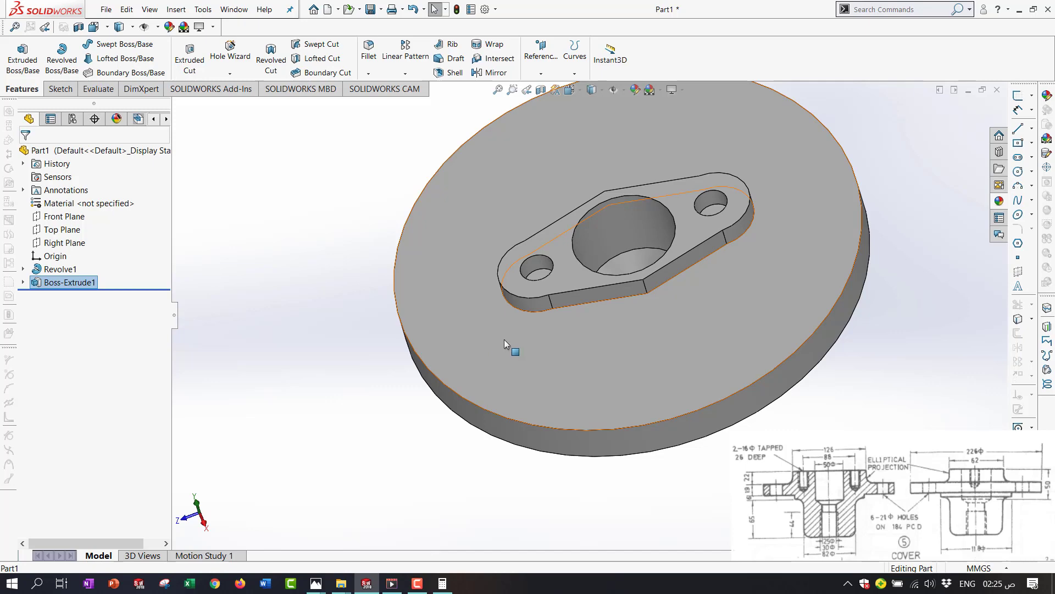
{"action": "right_click", "coordinate": [72, 290]}
{"action": "left_click", "coordinate": [70, 280]}
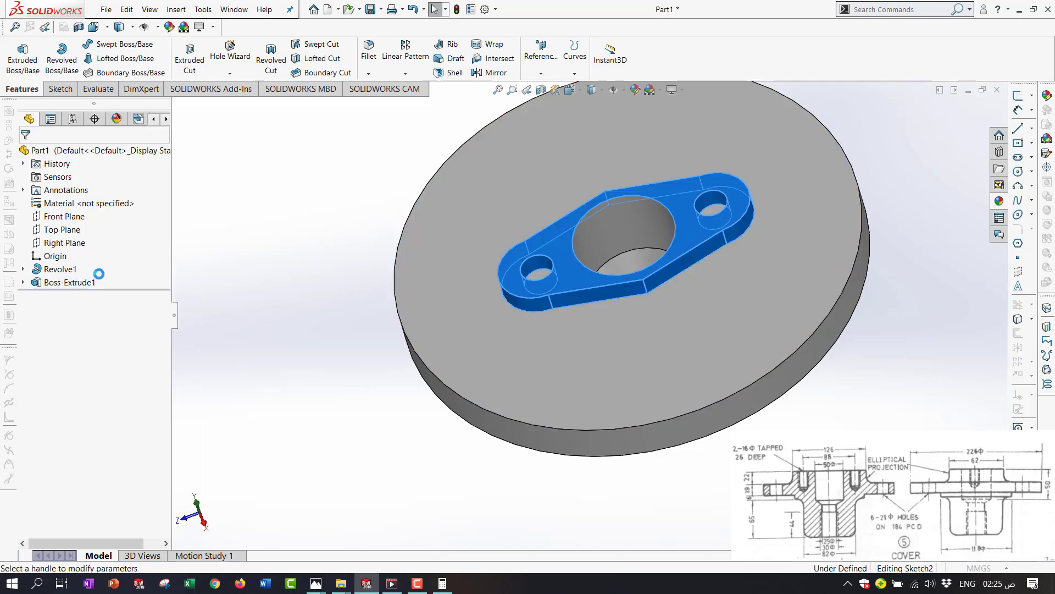
{"action": "type", "text": "22"}
{"action": "key", "text": "Return"}
{"action": "key", "text": "Return"}
Fillet the middle vertical edge on one long side of the projection with a 10 mm radius
{"action": "scroll", "coordinate": [532, 226], "scroll_direction": "up", "scroll_amount": 2}
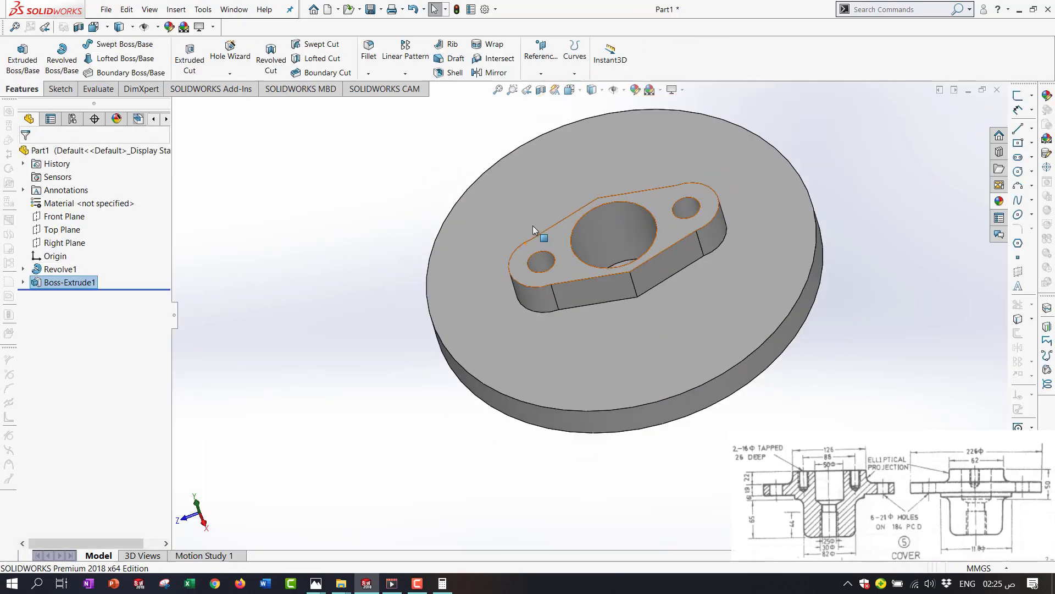
{"action": "middle_click_drag", "start_coordinate": [533, 225], "coordinate": [510, 240]}
{"action": "scroll", "coordinate": [671, 292], "scroll_direction": "down", "scroll_amount": 3}
{"action": "middle_click_drag", "start_coordinate": [687, 275], "coordinate": [622, 272]}
{"action": "scroll", "coordinate": [622, 272], "scroll_direction": "up", "scroll_amount": 1}
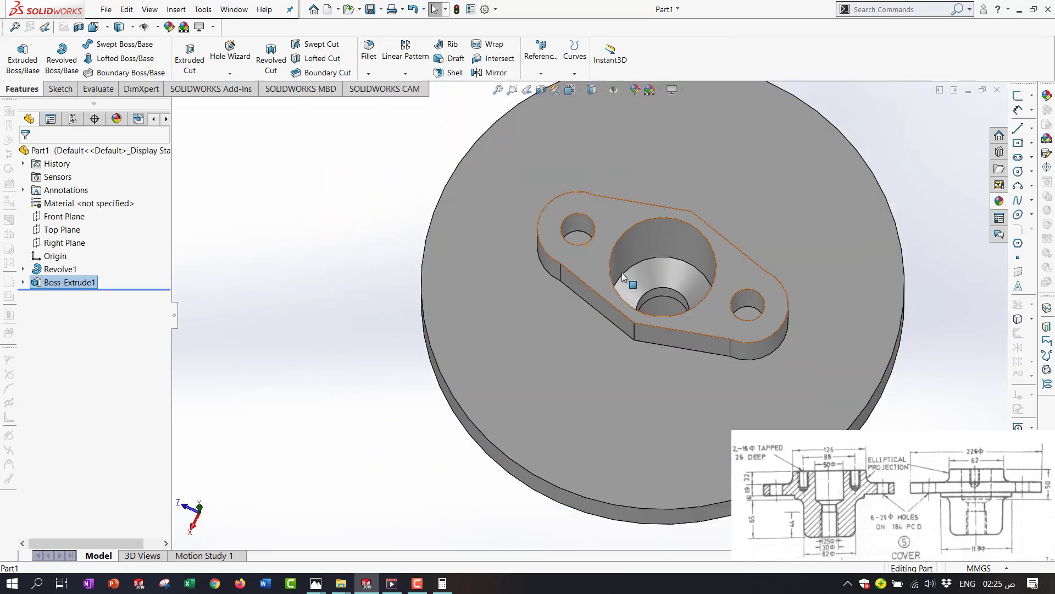
{"action": "scroll", "coordinate": [623, 286], "scroll_direction": "down", "scroll_amount": 1}
{"action": "middle_click_drag", "start_coordinate": [625, 333], "coordinate": [616, 310]}
{"action": "scroll", "coordinate": [617, 312], "scroll_direction": "down", "scroll_amount": 3}
{"action": "left_click", "coordinate": [605, 315]}
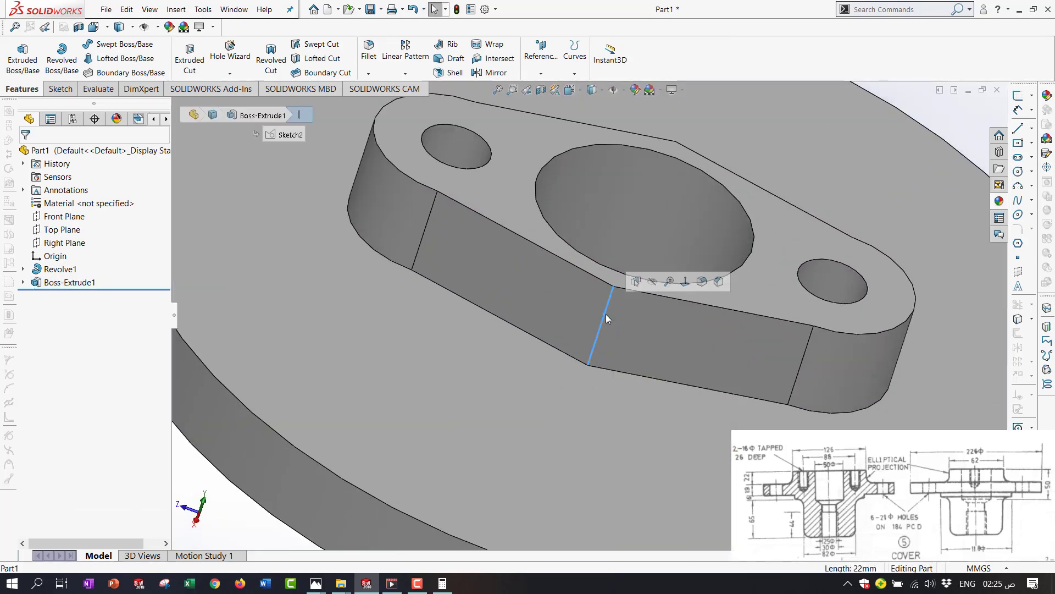
{"action": "left_click", "coordinate": [704, 282]}
{"action": "key", "text": "Return"}
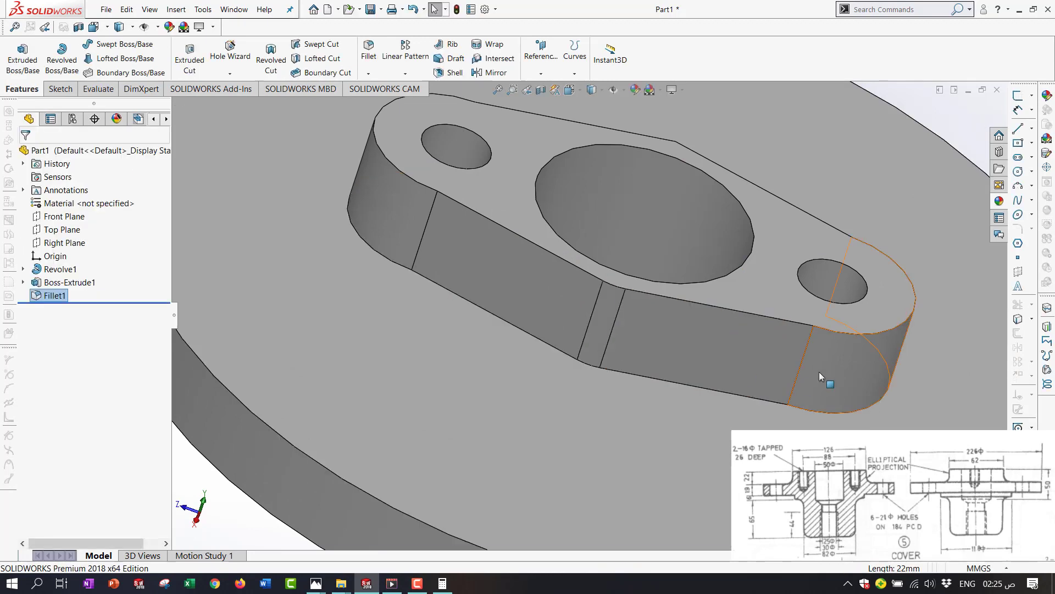
Fillet the two vertical edges where the same side's slanted faces meet the rounded ends, each with a 10 mm radius
{"action": "left_click", "coordinate": [810, 338]}
{"action": "left_click", "coordinate": [919, 324]}
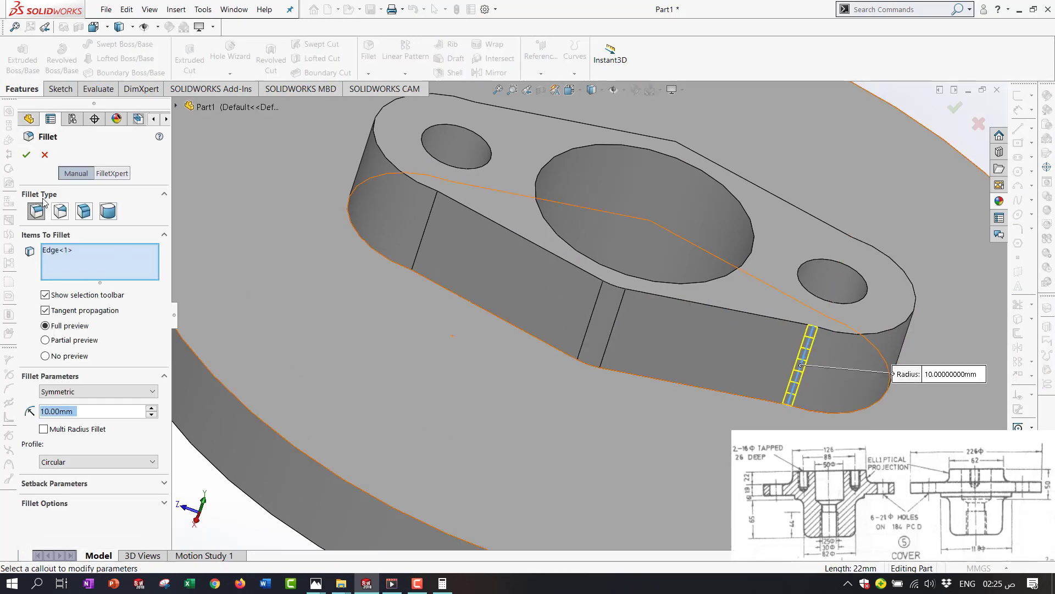
{"action": "left_click", "coordinate": [25, 156]}
{"action": "left_click", "coordinate": [432, 234]}
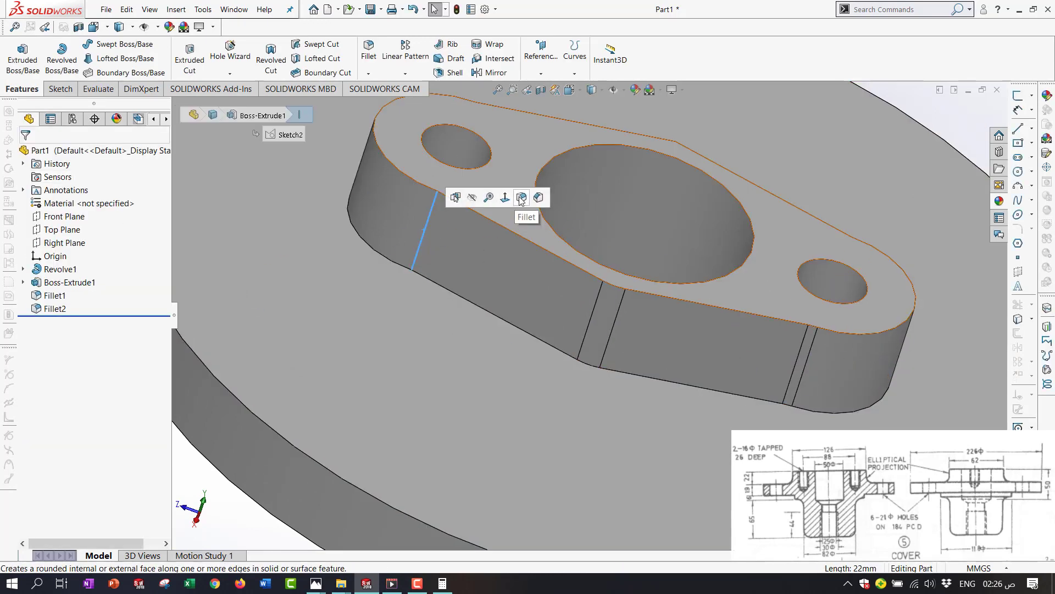
{"action": "left_click", "coordinate": [507, 206]}
{"action": "key", "text": "Return"}
Fillet both vertical edges where the slanted faces meet the rounded ends on the projection's opposite side with a 10 mm radius
{"action": "scroll", "coordinate": [495, 210], "scroll_direction": "up", "scroll_amount": 3}
{"action": "middle_click_drag", "start_coordinate": [496, 212], "coordinate": [322, 380]}
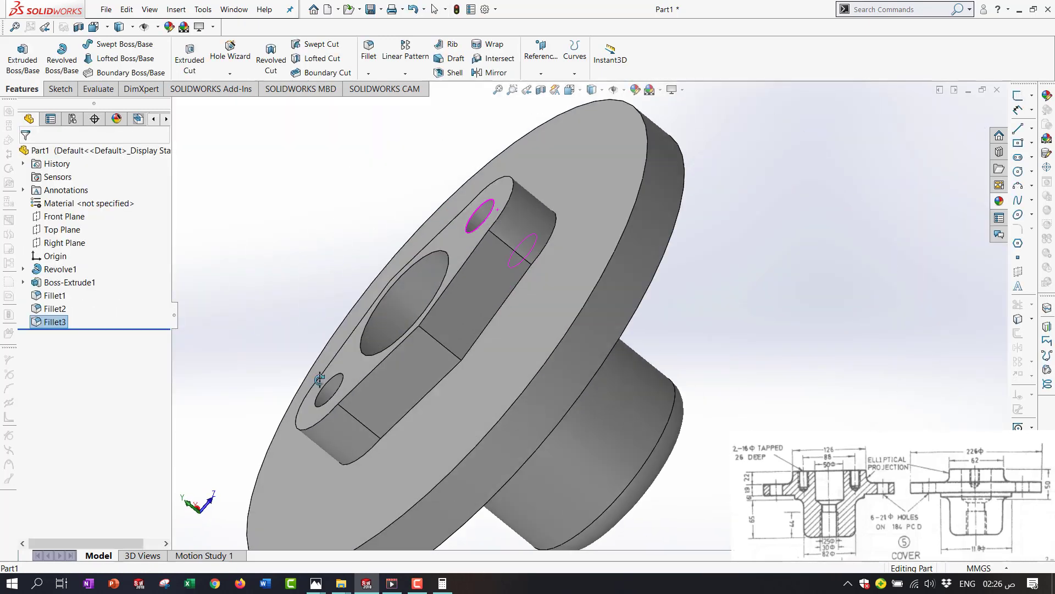
{"action": "left_click", "coordinate": [355, 423]}
{"action": "left_click", "coordinate": [434, 386]}
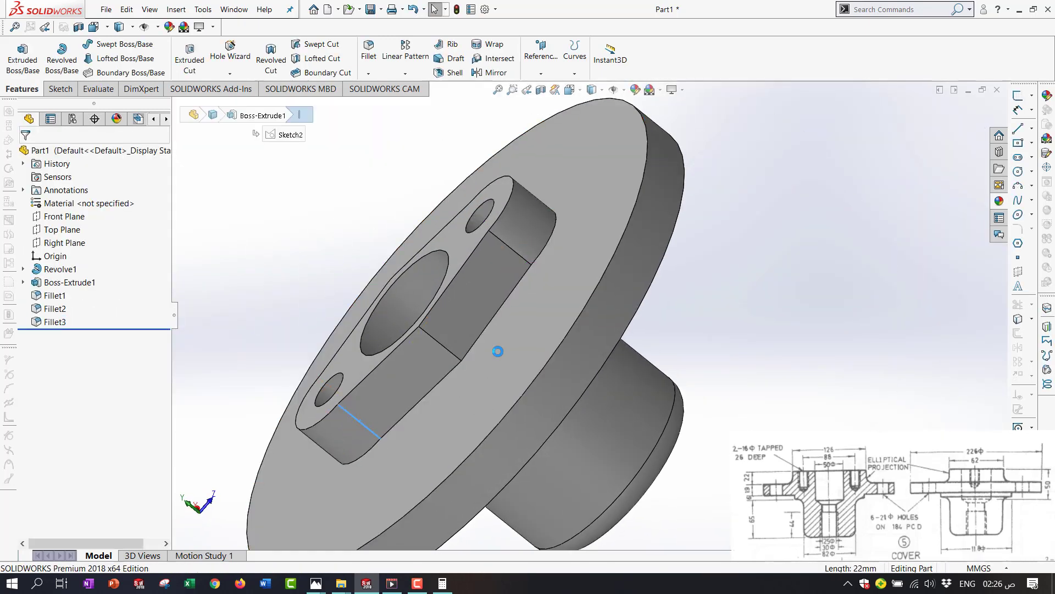
{"action": "left_click", "coordinate": [526, 265]}
{"action": "key", "text": "Return"}
Fillet the middle vertical edge on the projection's opposite long side with a 10 mm radius
{"action": "scroll", "coordinate": [510, 271], "scroll_direction": "up", "scroll_amount": 3}
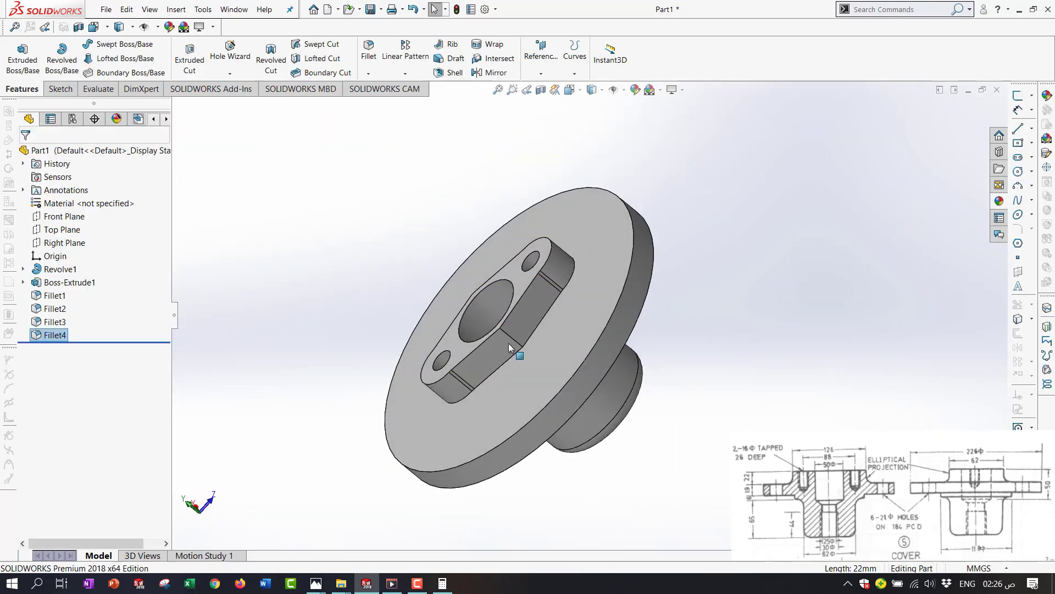
{"action": "scroll", "coordinate": [509, 343], "scroll_direction": "down", "scroll_amount": 8}
{"action": "left_click", "coordinate": [532, 315]}
{"action": "left_click", "coordinate": [627, 278]}
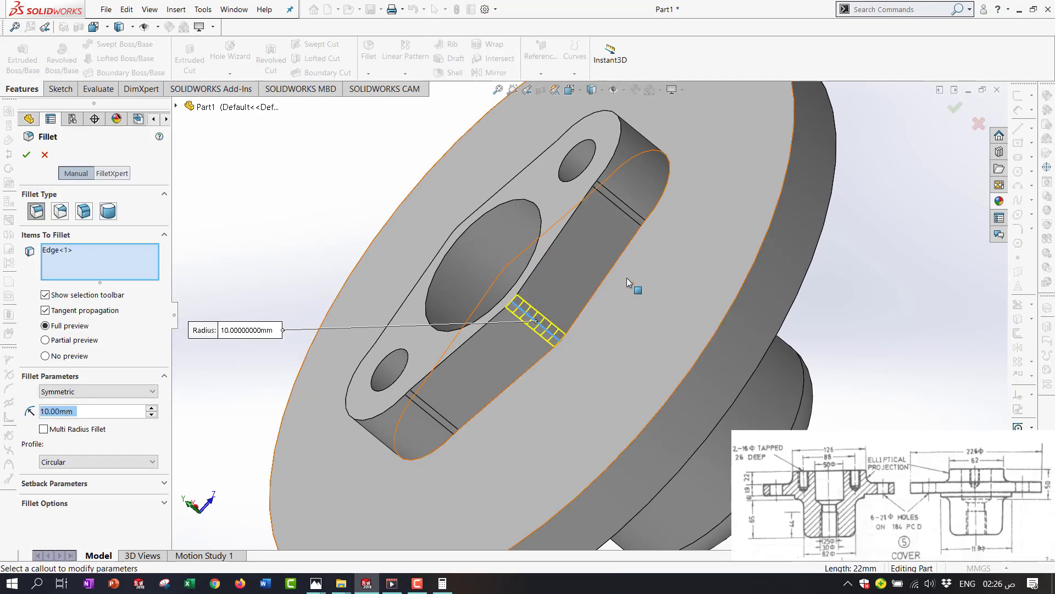
{"action": "key", "text": "Return"}
{"action": "scroll", "coordinate": [632, 280], "scroll_direction": "up", "scroll_amount": 6}
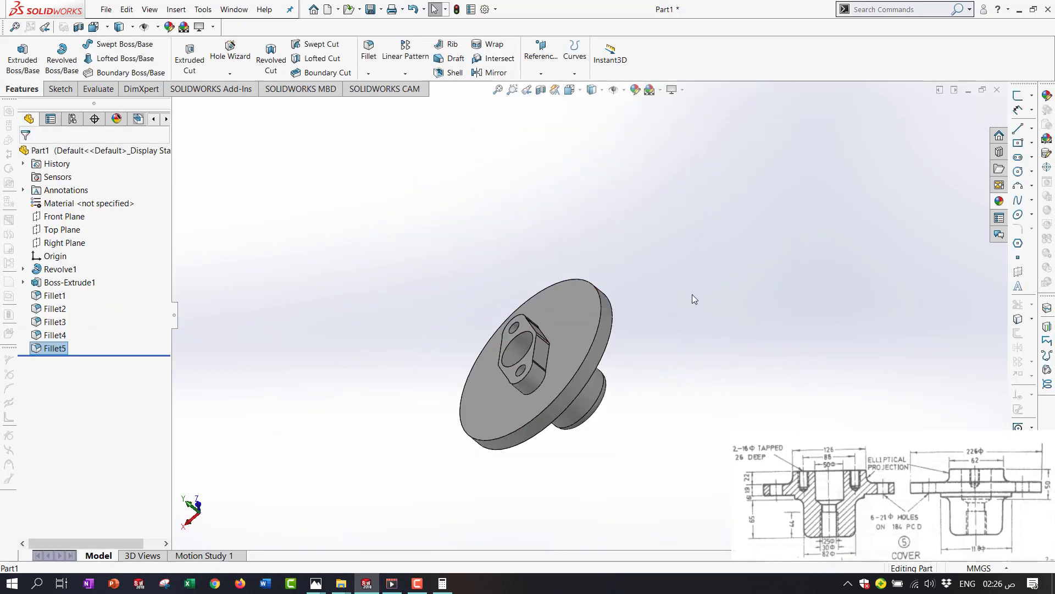
Open the Metal category of the appearances library
{"action": "scroll", "coordinate": [515, 360], "scroll_direction": "down", "scroll_amount": 4}
{"action": "middle_click_drag", "start_coordinate": [515, 361], "coordinate": [624, 325]}
{"action": "scroll", "coordinate": [493, 322], "scroll_direction": "down", "scroll_amount": 4}
{"action": "middle_click_drag", "start_coordinate": [495, 323], "coordinate": [675, 114]}
{"action": "left_click", "coordinate": [998, 200]}
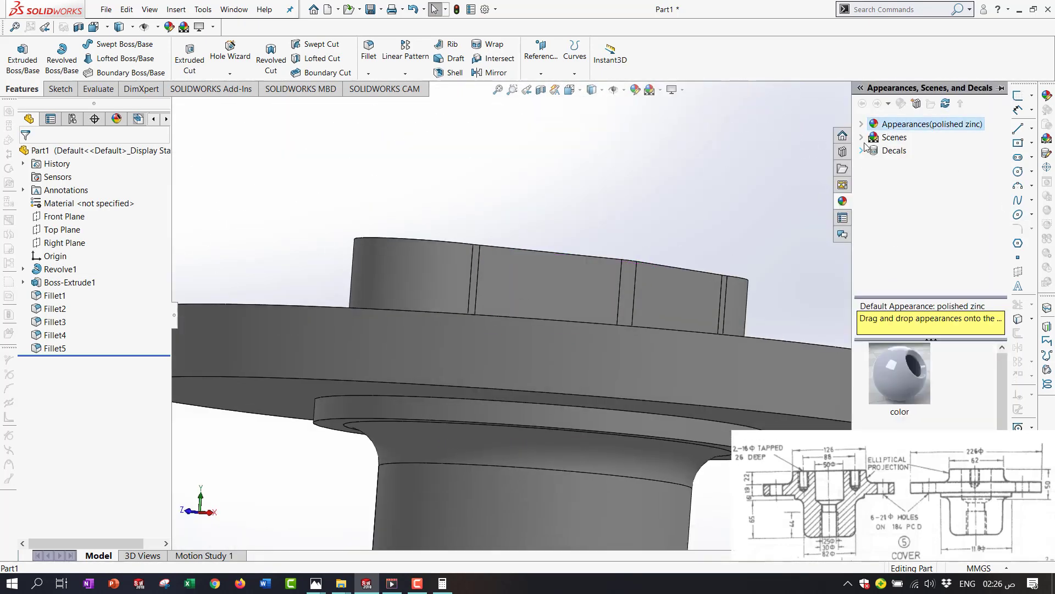
{"action": "left_click", "coordinate": [861, 124]}
{"action": "left_click", "coordinate": [907, 164]}
{"action": "double_click", "coordinate": [902, 151]}
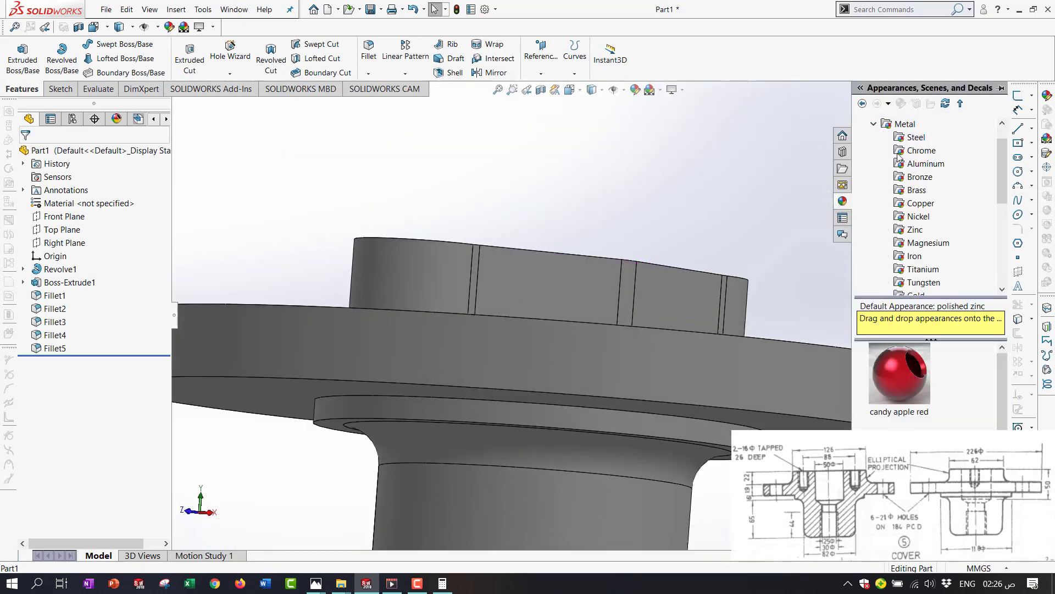
Browse the metal appearances and apply polished zinc to the entire part
{"action": "left_click", "coordinate": [903, 165]}
{"action": "left_click", "coordinate": [913, 177]}
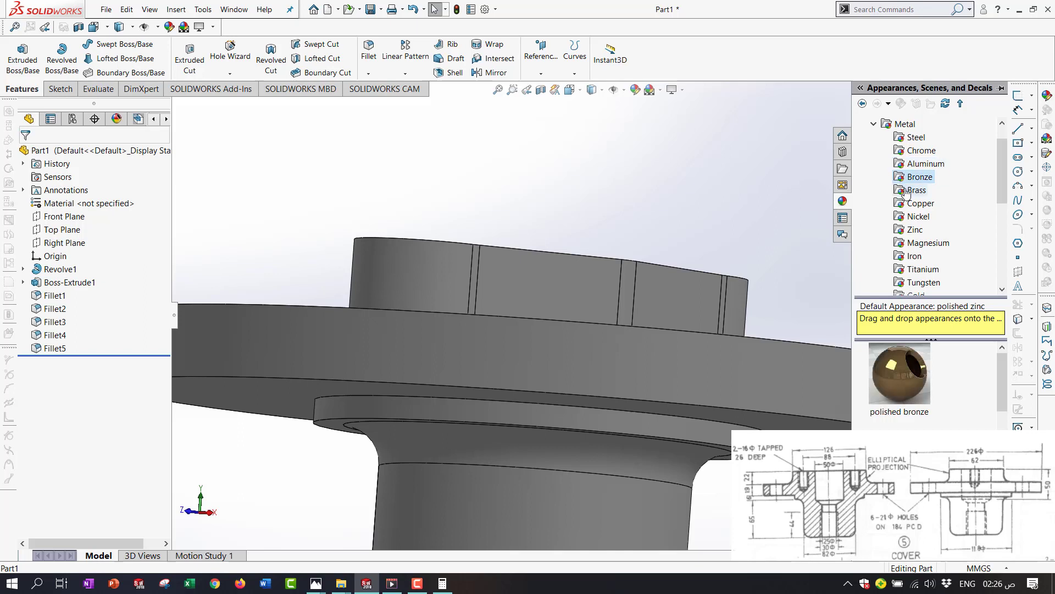
{"action": "left_click", "coordinate": [913, 191]}
{"action": "left_click", "coordinate": [916, 203]}
{"action": "left_click", "coordinate": [915, 230]}
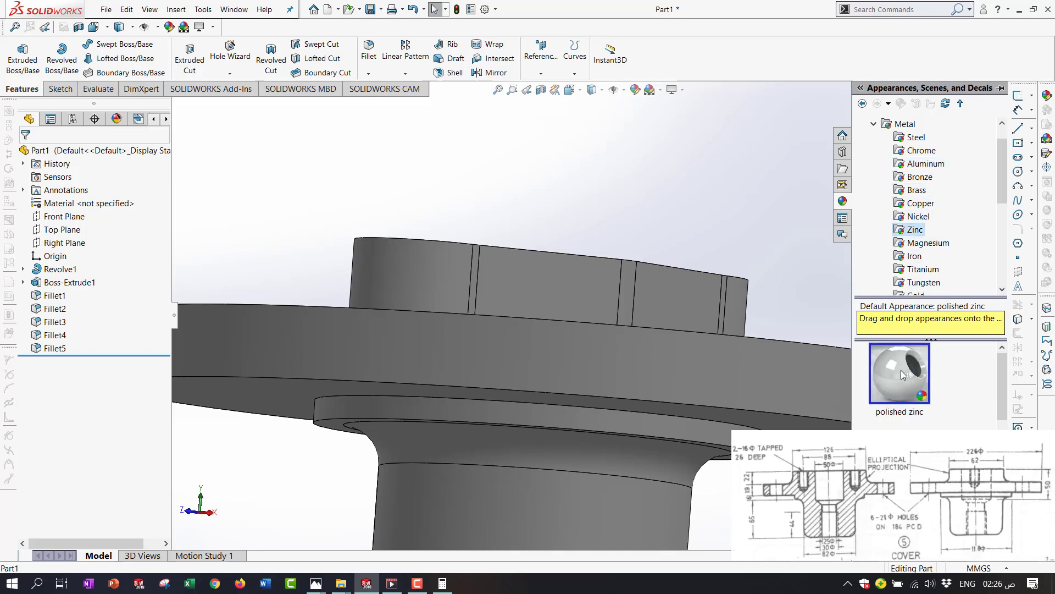
{"action": "left_click_drag", "start_coordinate": [902, 370], "coordinate": [612, 394]}
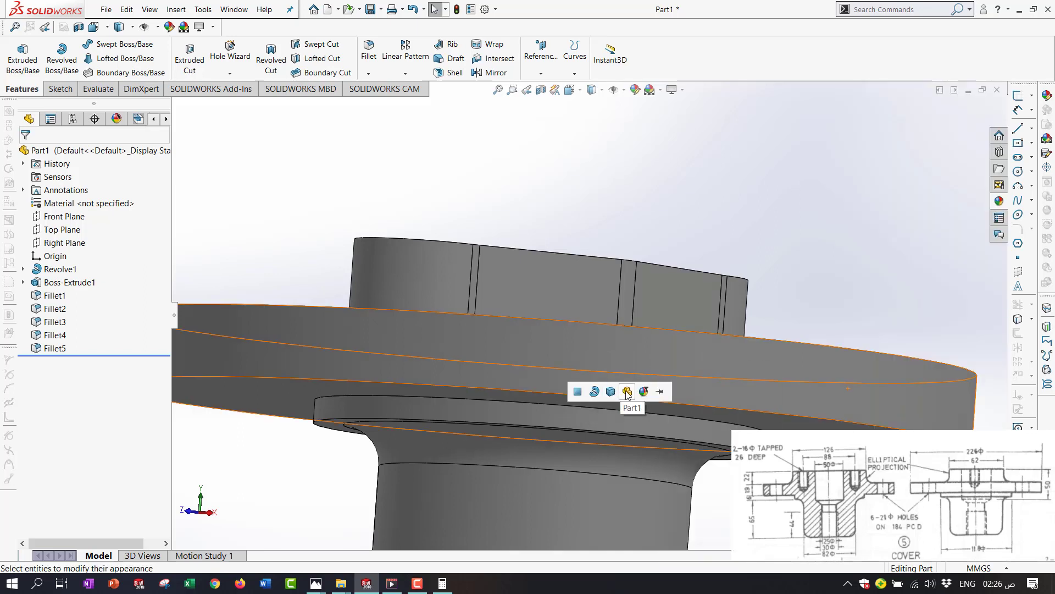
{"action": "left_click", "coordinate": [627, 391]}
Browse the iron, magnesium and platinum appearances, and apply polished silver to the entire part
{"action": "left_click", "coordinate": [999, 200]}
{"action": "left_click", "coordinate": [914, 256]}
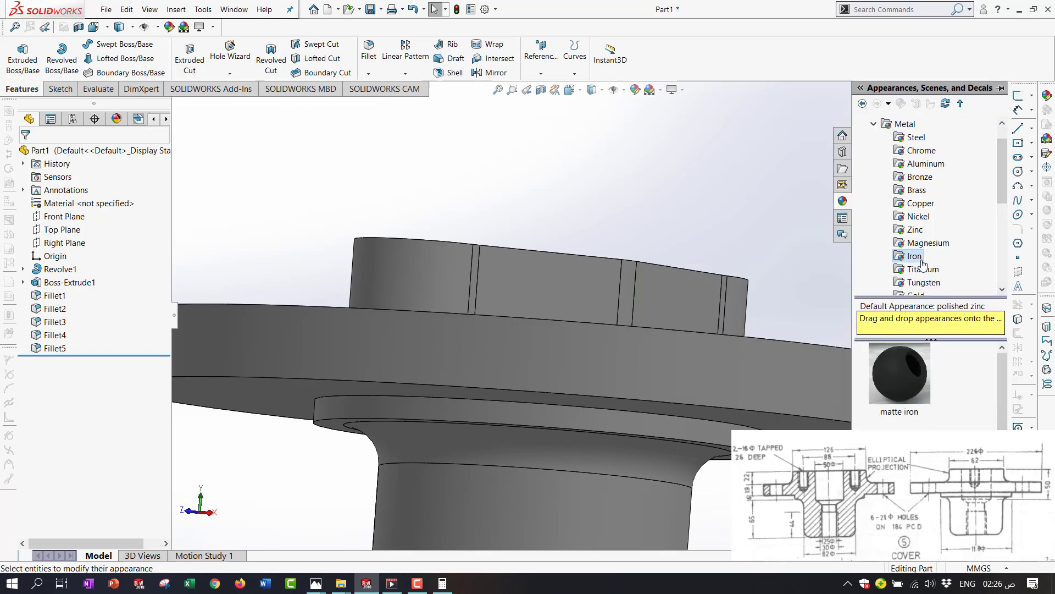
{"action": "left_click", "coordinate": [922, 244]}
{"action": "scroll", "coordinate": [919, 245], "scroll_direction": "down", "scroll_amount": 2}
{"action": "left_click", "coordinate": [916, 247]}
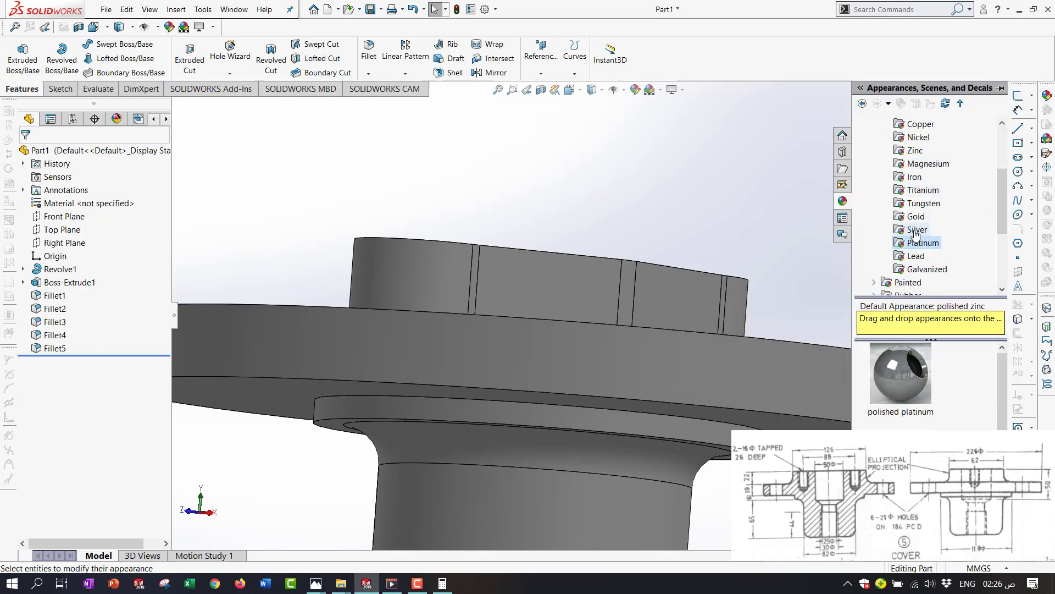
{"action": "mouse_move", "coordinate": [907, 375]}
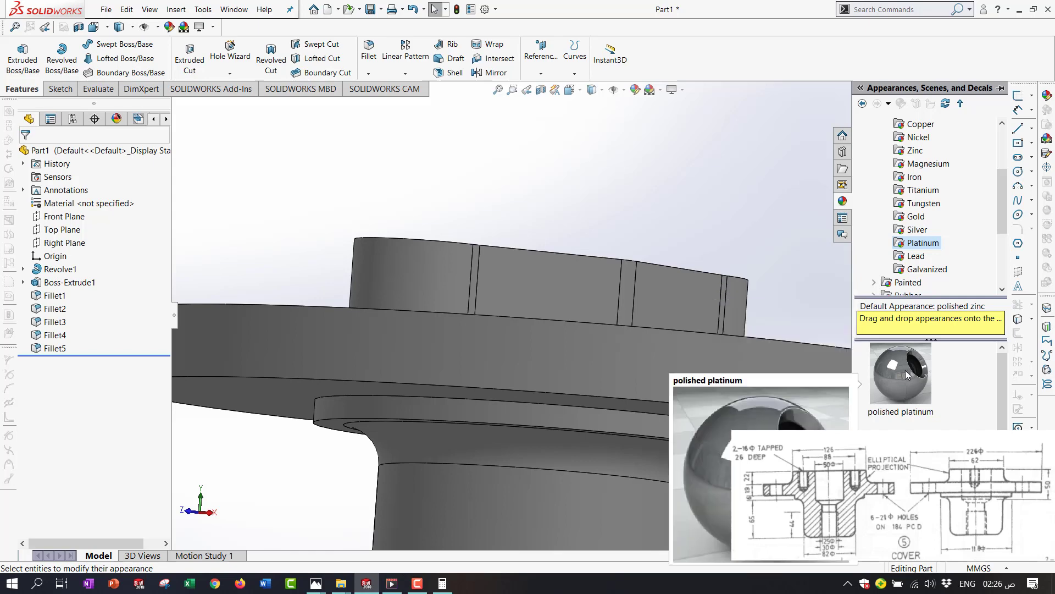
{"action": "left_click", "coordinate": [917, 229]}
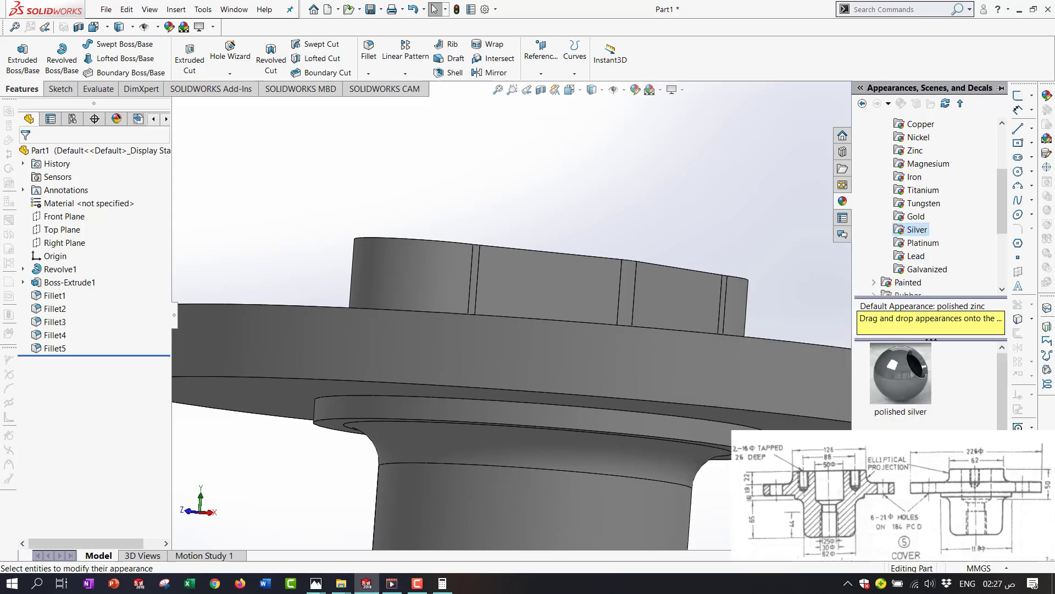
{"action": "left_click_drag", "start_coordinate": [901, 373], "coordinate": [658, 367]}
{"action": "left_click", "coordinate": [673, 364]}
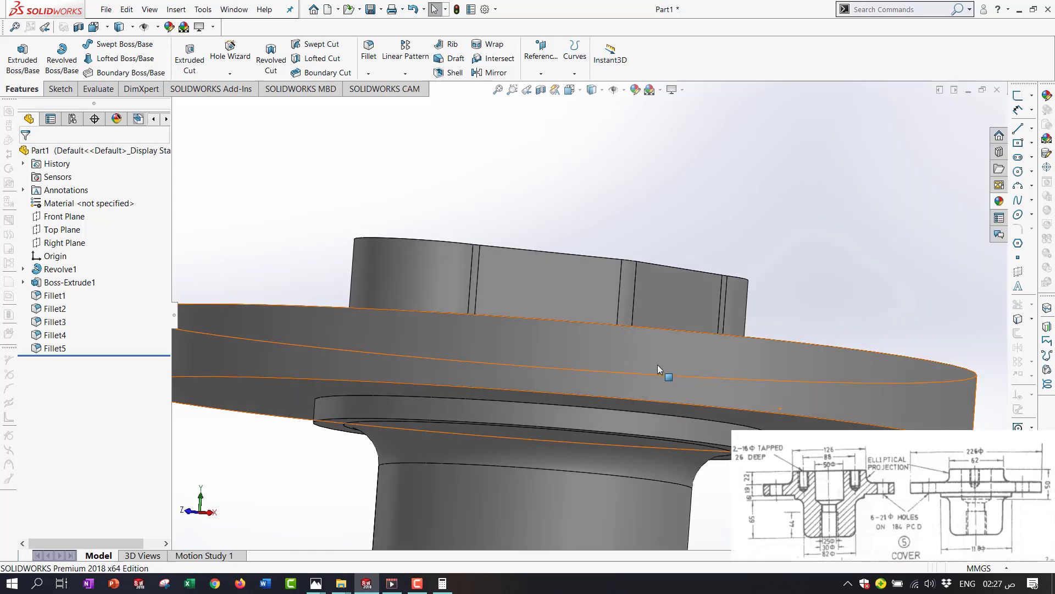
Change the scene to a plain white background
{"action": "left_click", "coordinate": [656, 90]}
{"action": "left_click", "coordinate": [684, 34]}
{"action": "middle_click_drag", "start_coordinate": [660, 340], "coordinate": [882, 322]}
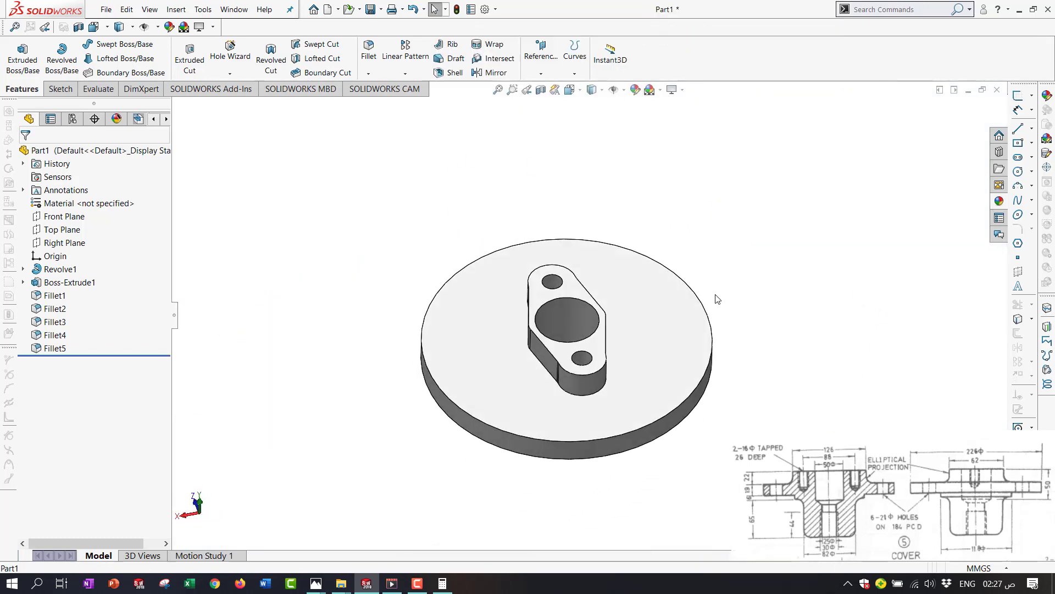
Save the part as Part5 in the g. v folder on the Desktop
{"action": "key", "text": "ctrl+s"}
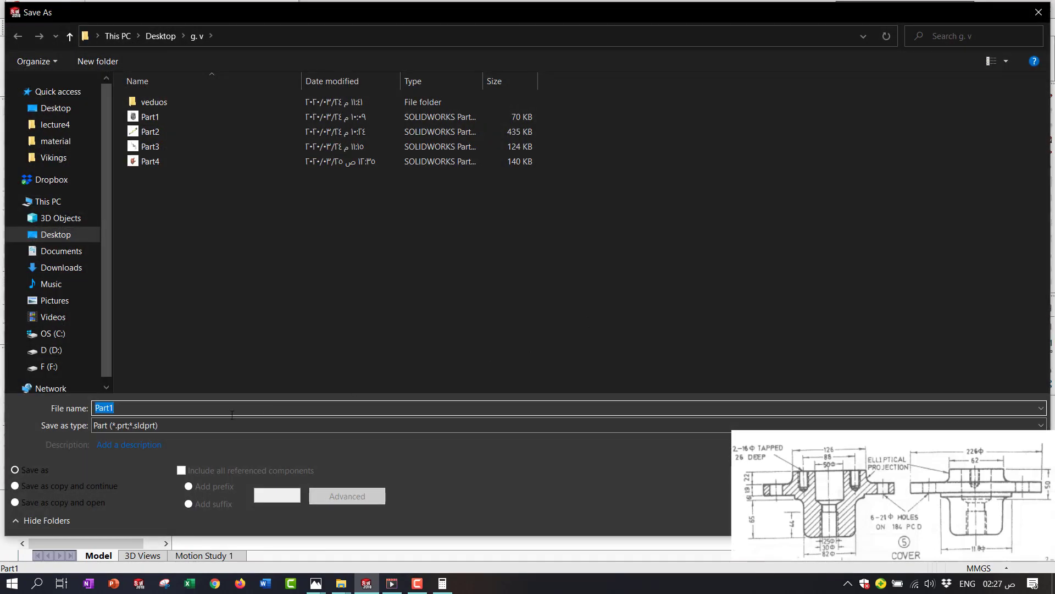
{"action": "left_click", "coordinate": [151, 408]}
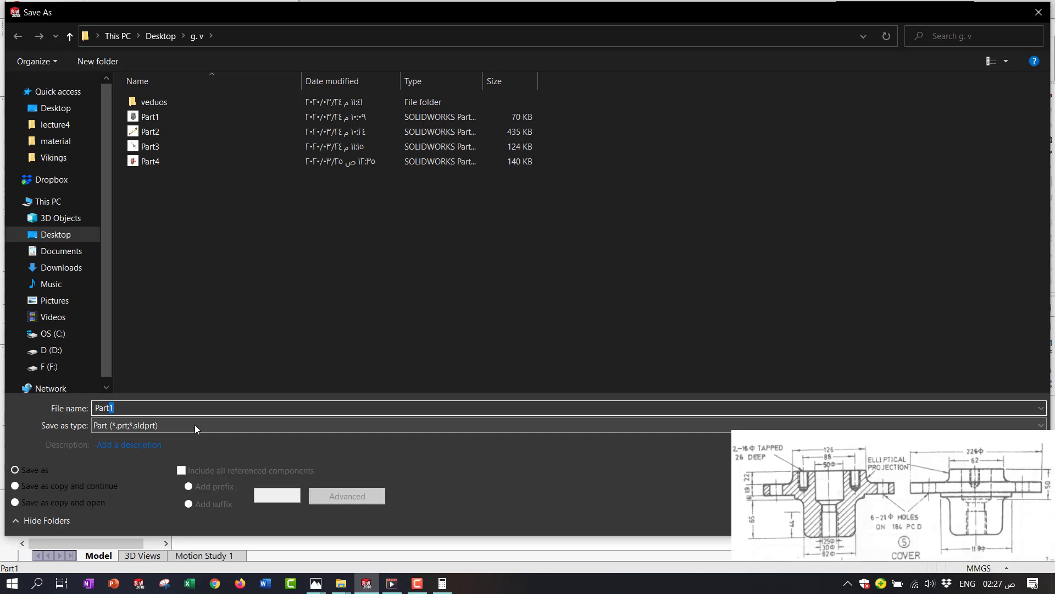
{"action": "type", "text": "5"}
{"action": "key", "text": "Return"}
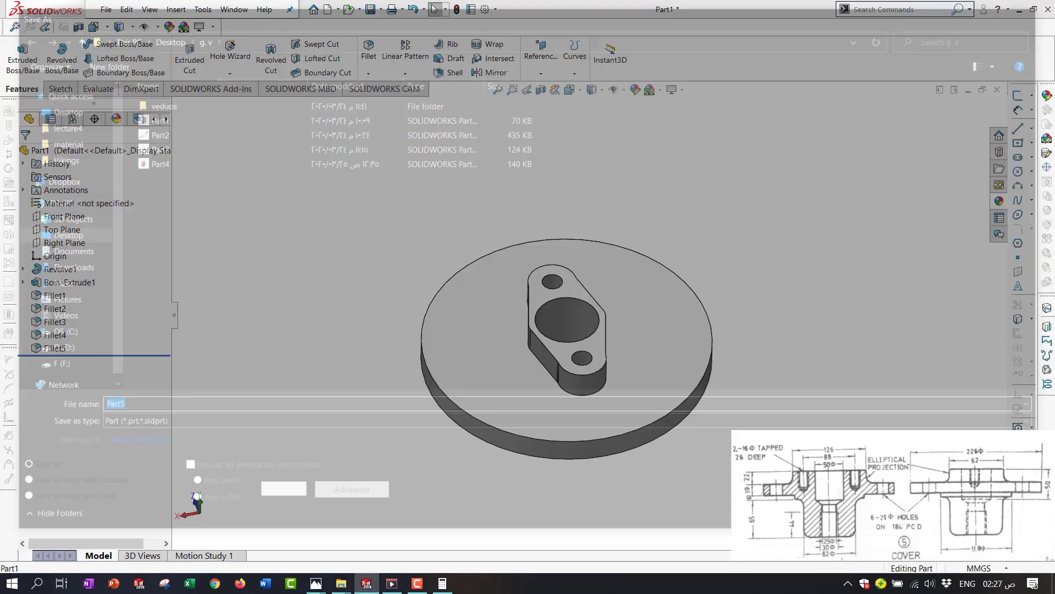
{"action": "middle_click_drag", "start_coordinate": [612, 398], "coordinate": [603, 435]}
{"action": "scroll", "coordinate": [603, 434], "scroll_direction": "up", "scroll_amount": 3}
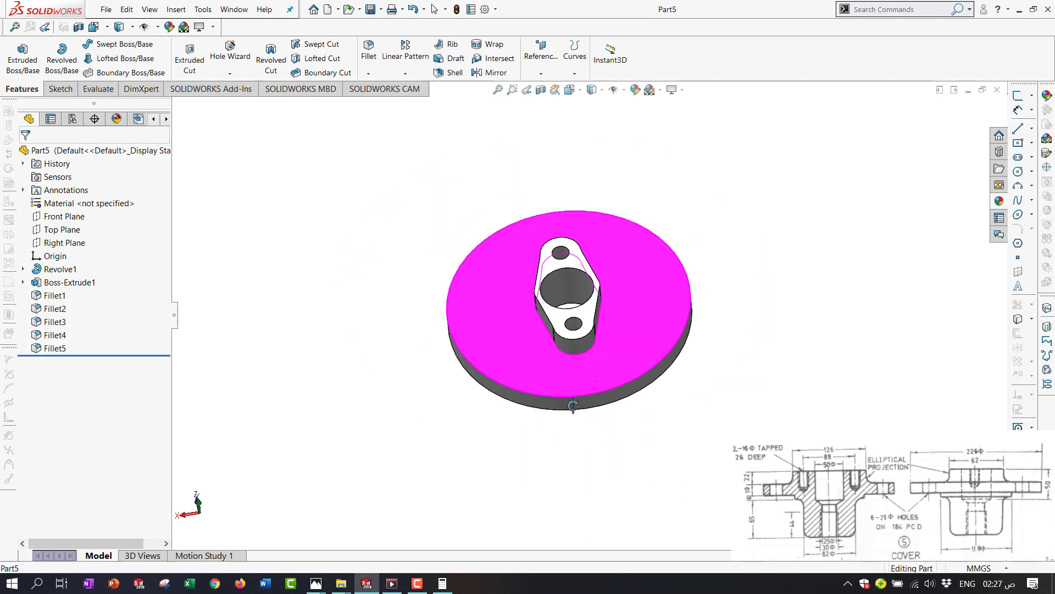
{"action": "left_click", "coordinate": [418, 584]}
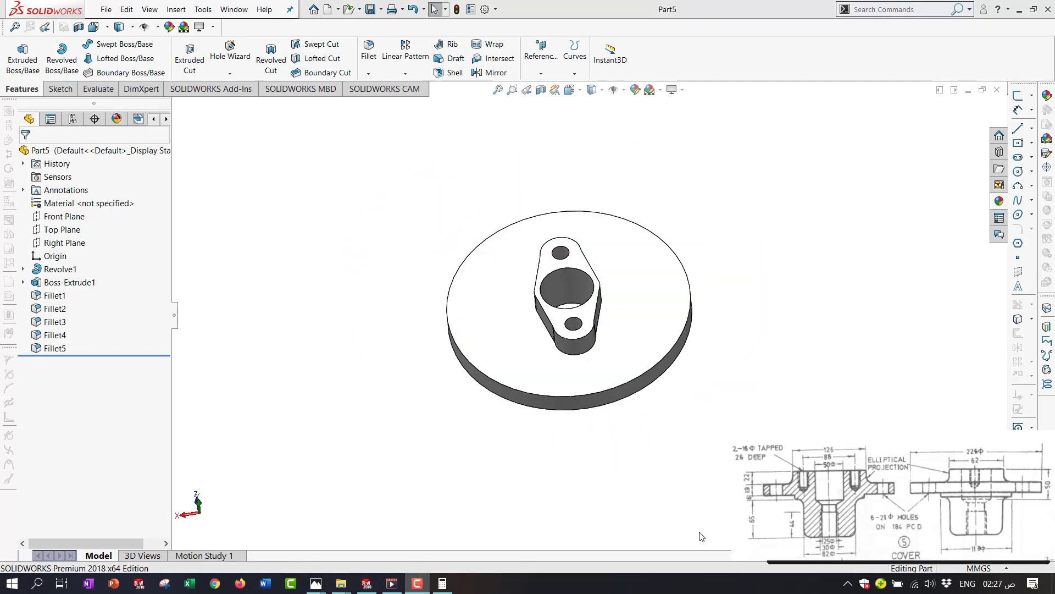